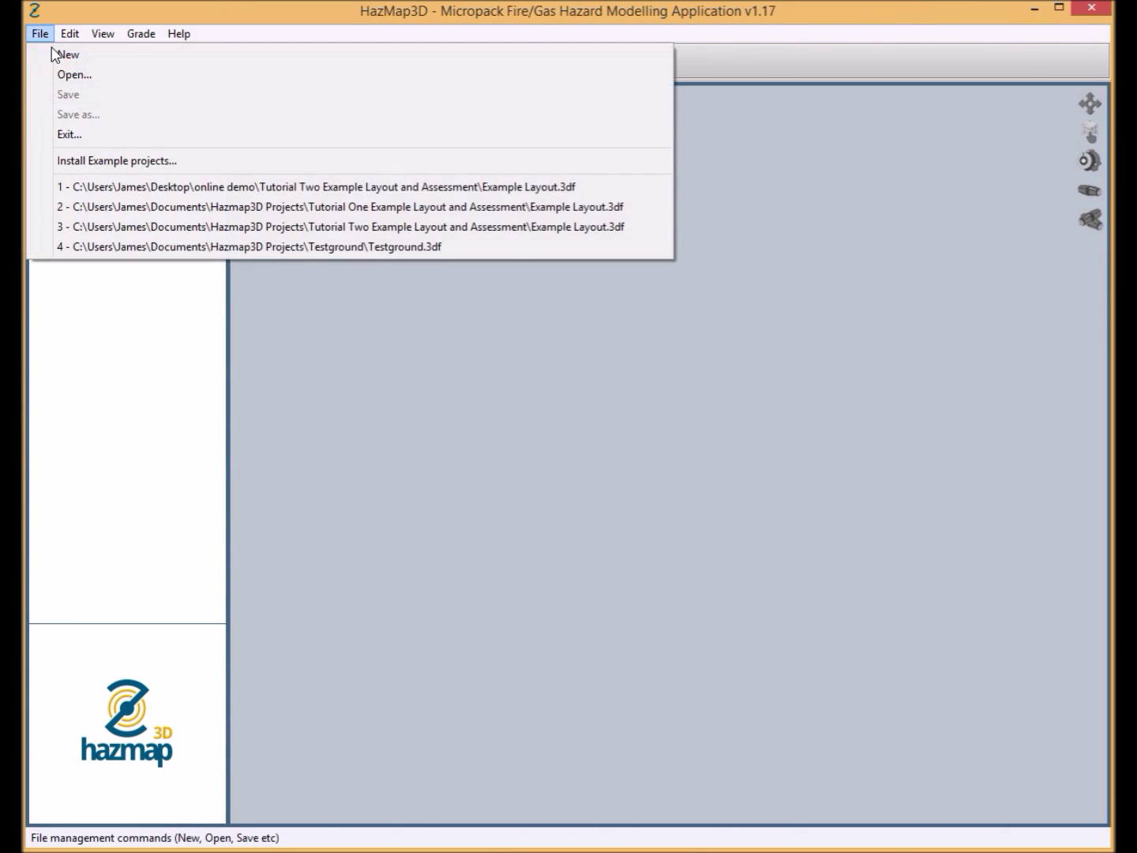
Create a new project and import Oil Platform.drg3d as background geometry with inches as units
click(53, 52)
right_click(142, 129)
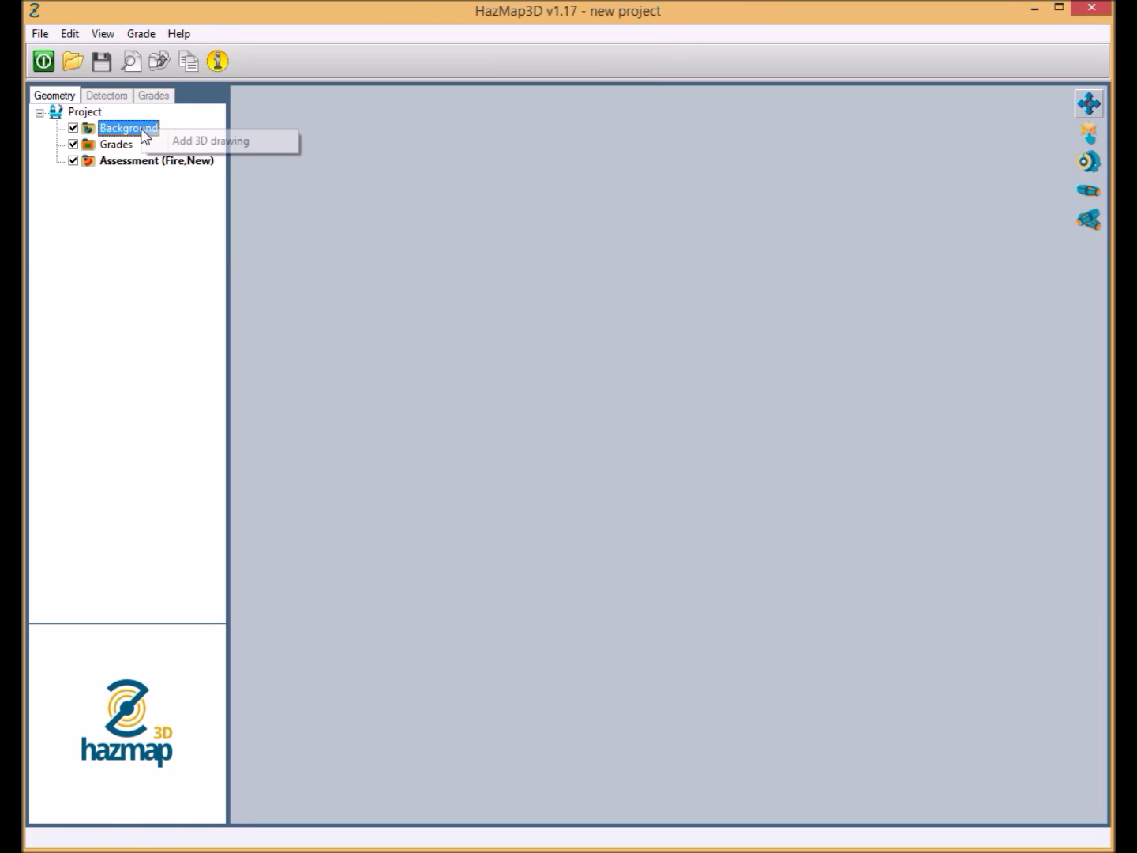
click(159, 143)
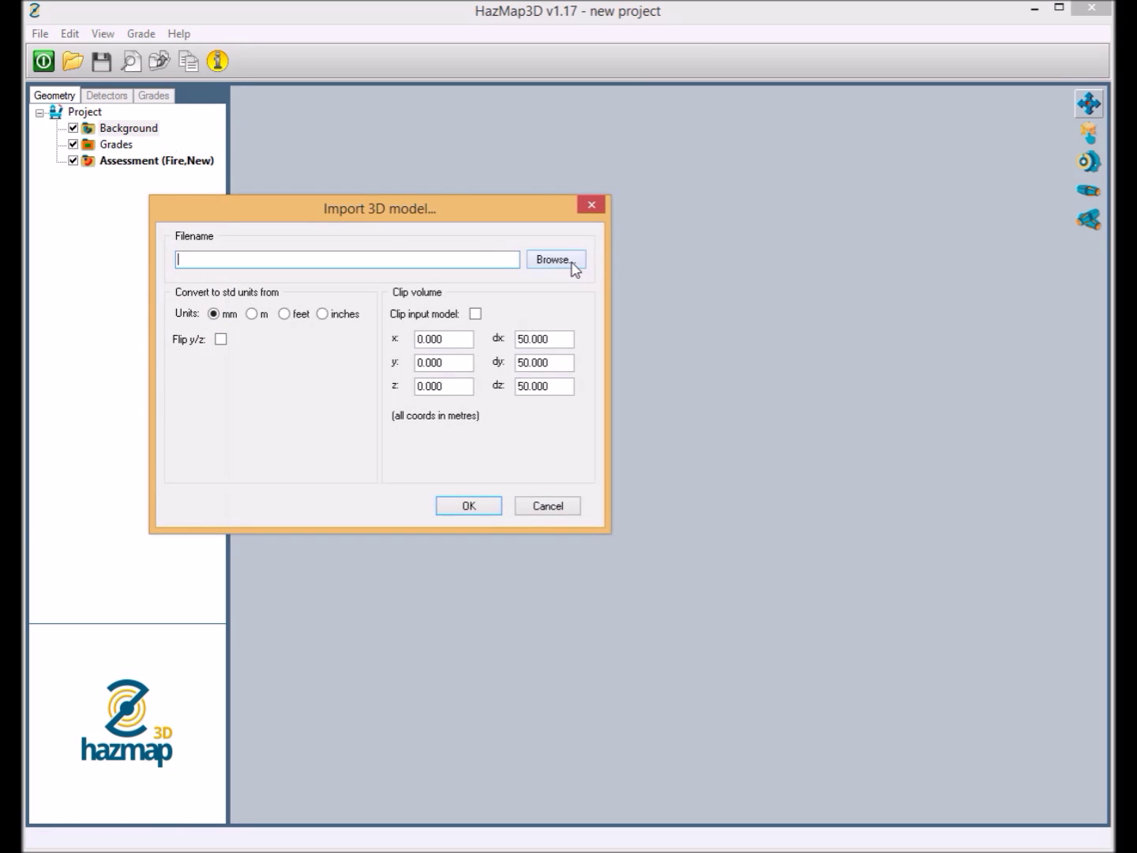
click(557, 259)
click(355, 209)
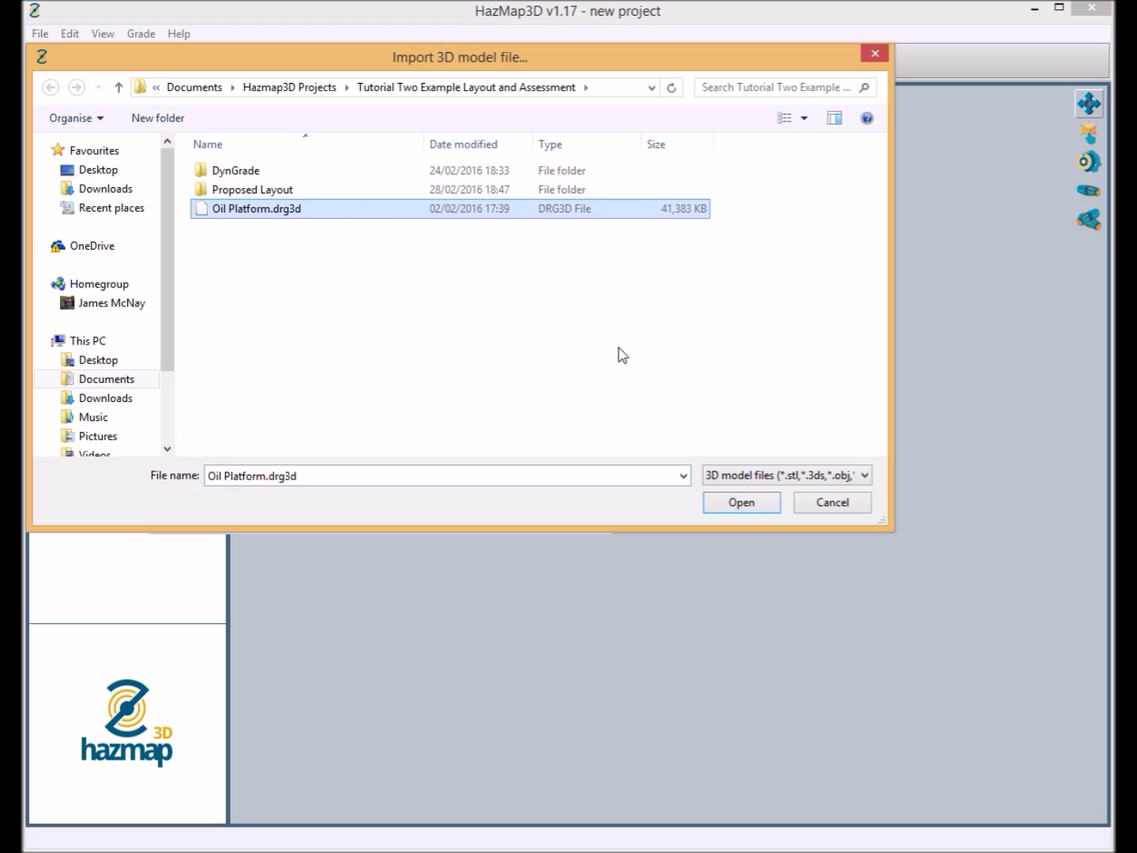
click(757, 506)
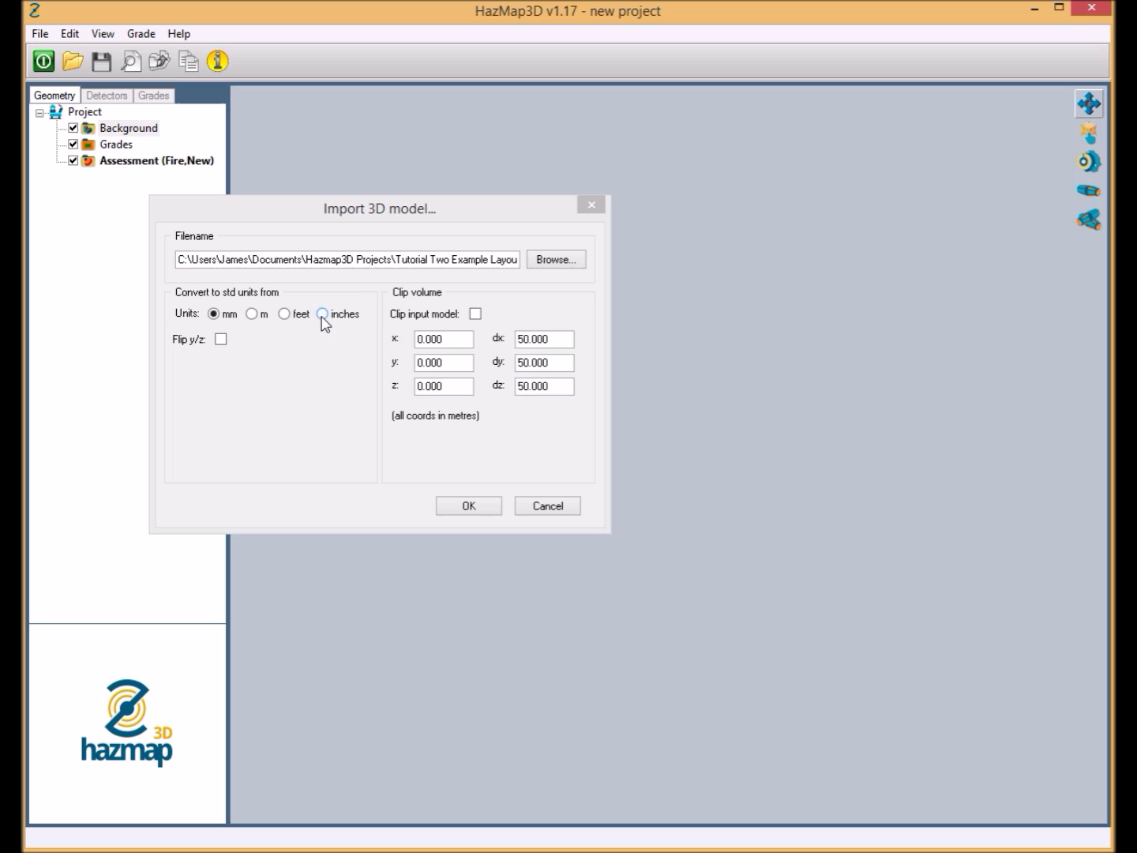
click(322, 317)
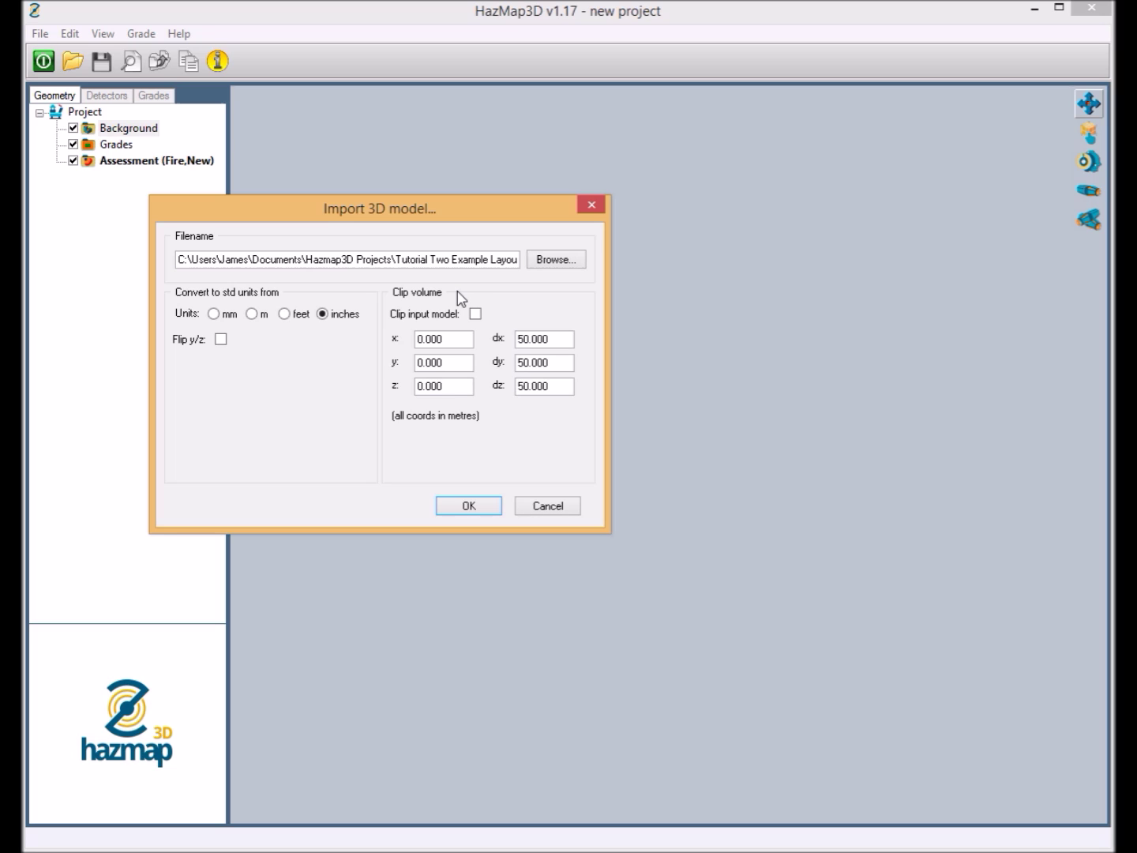
click(467, 507)
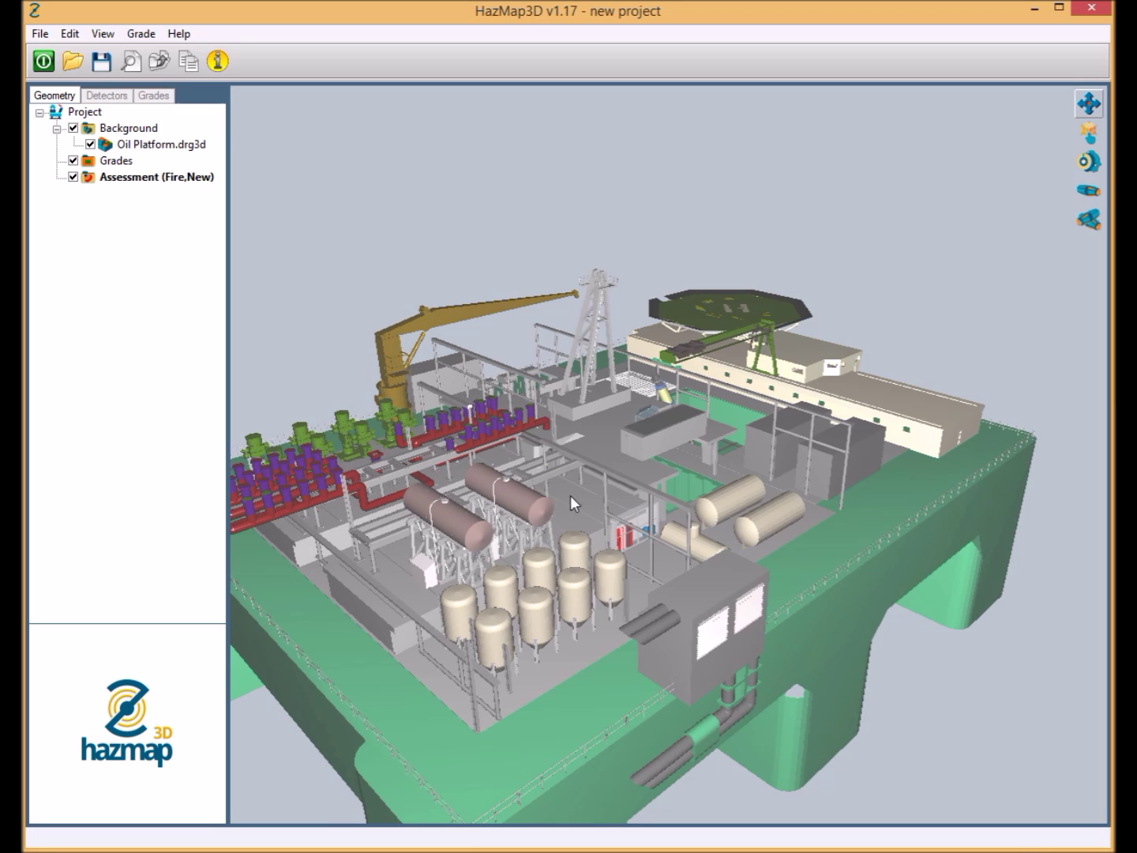
Save the project as 'test' in the Test folder on the Desktop
click(39, 33)
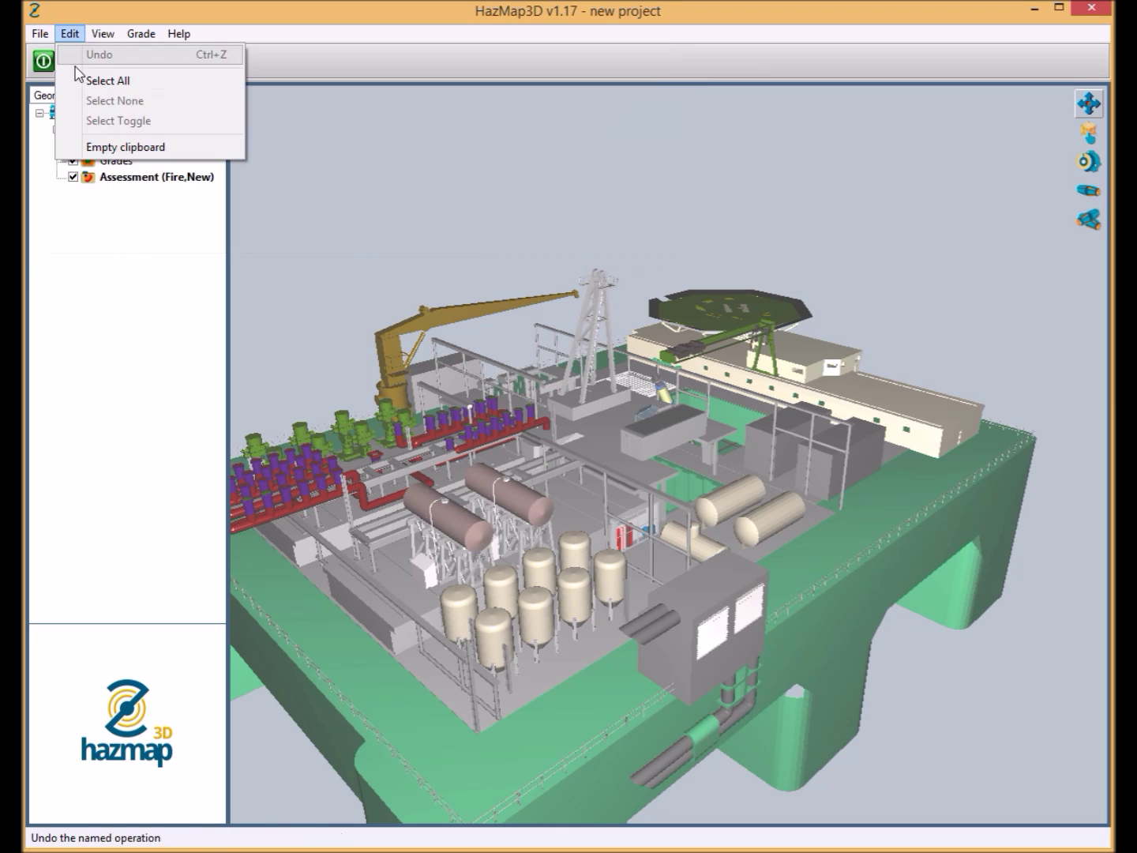
click(64, 114)
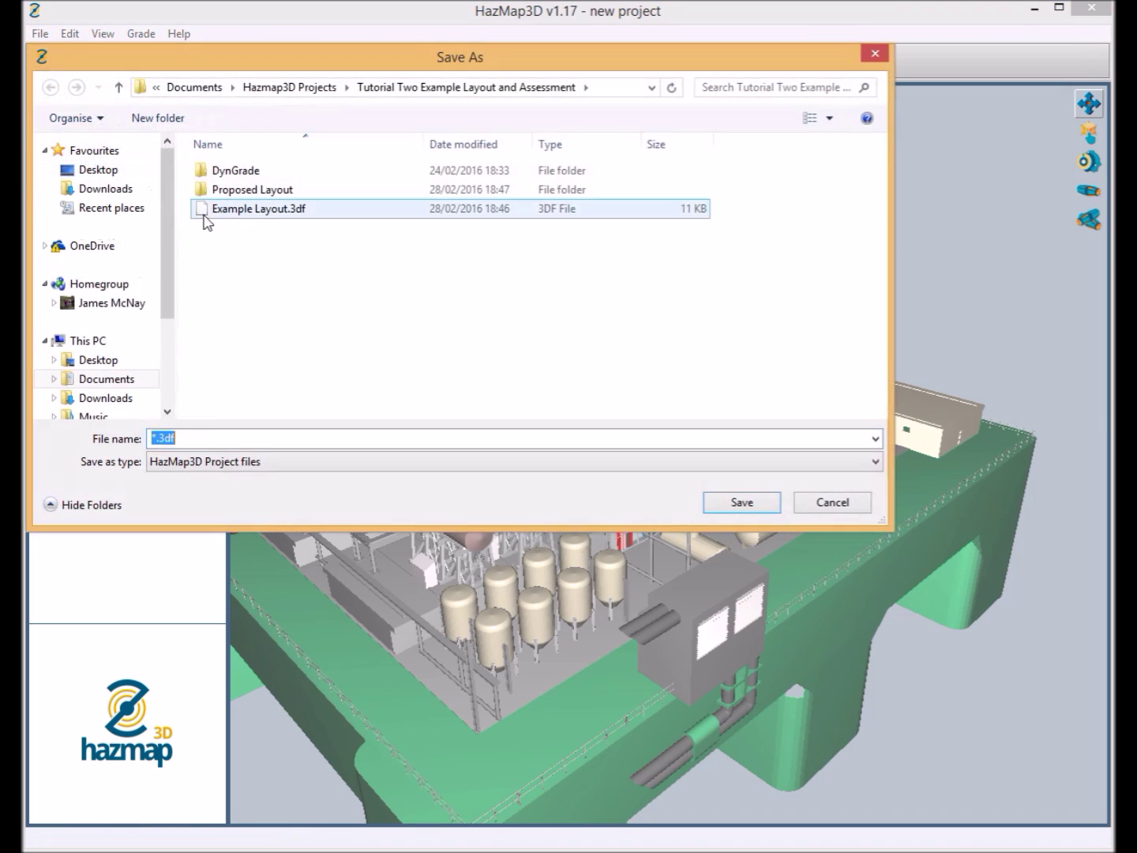
click(132, 173)
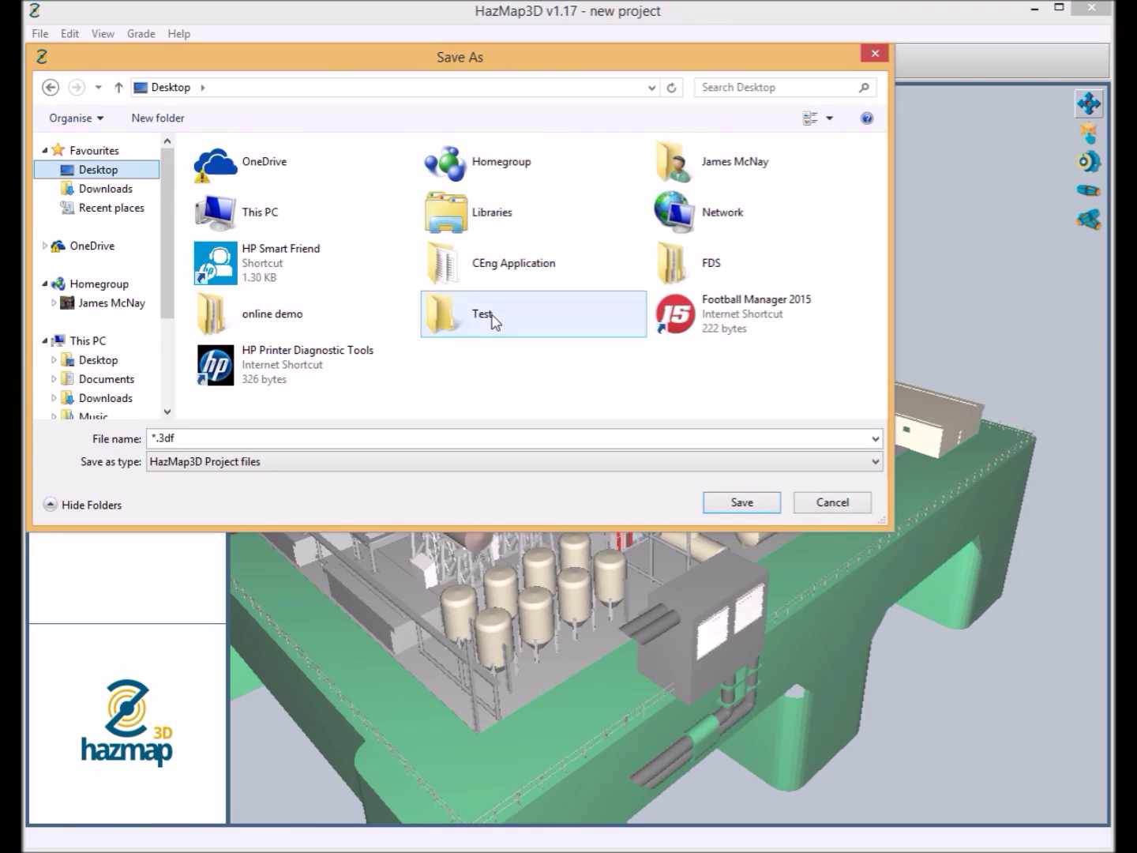
double_click(494, 316)
click(309, 438)
text(test)
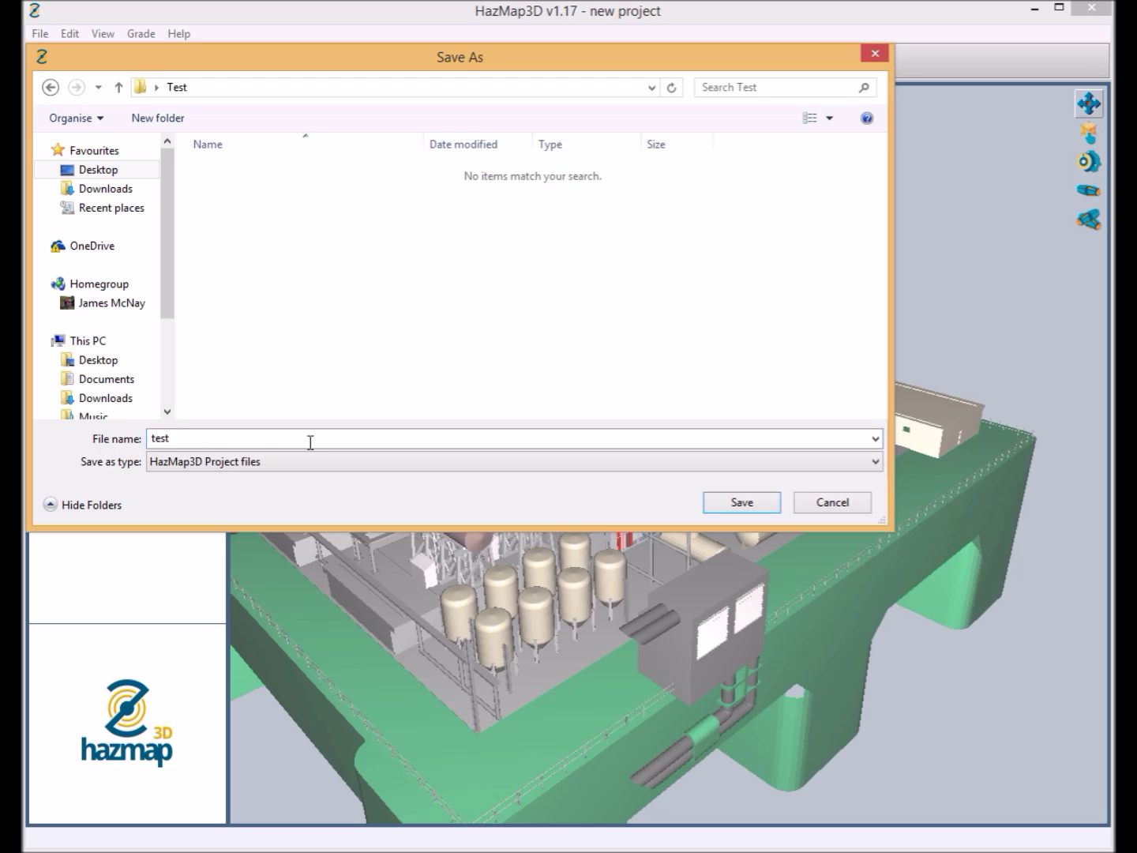
key(Return)
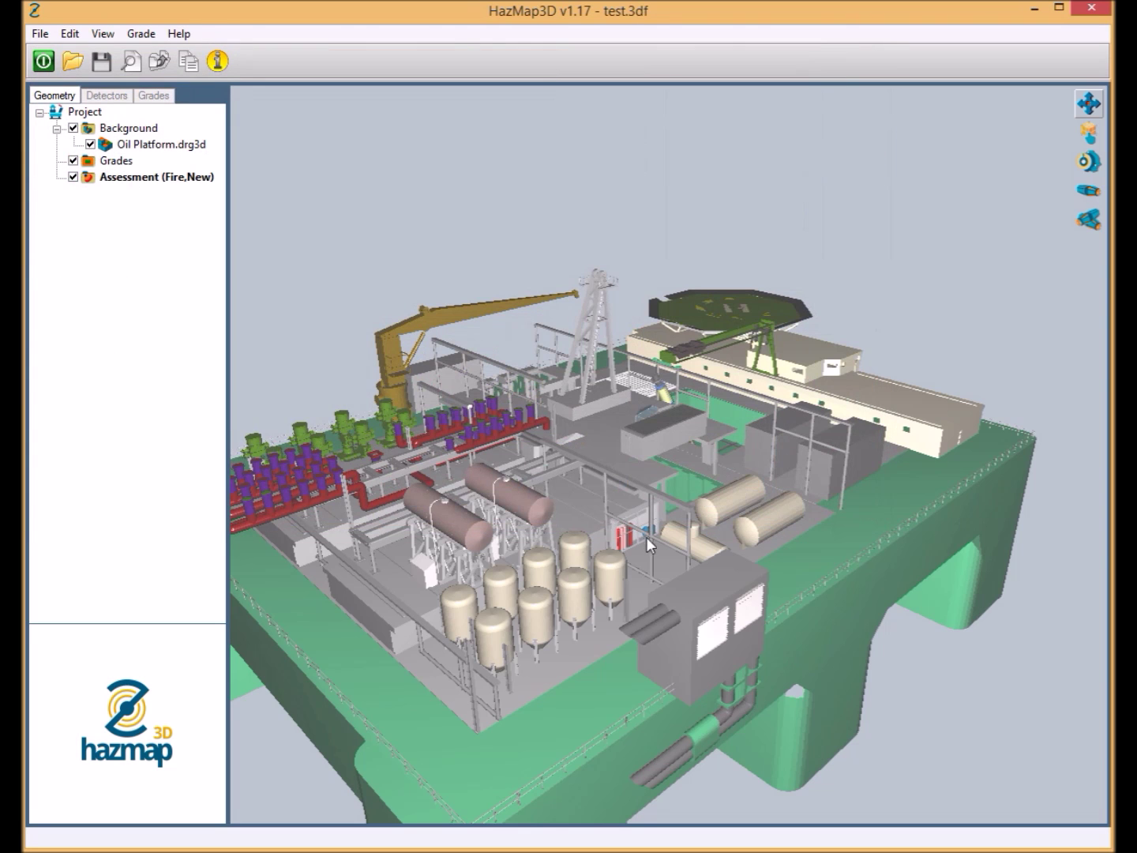
drag(647, 536, 477, 524)
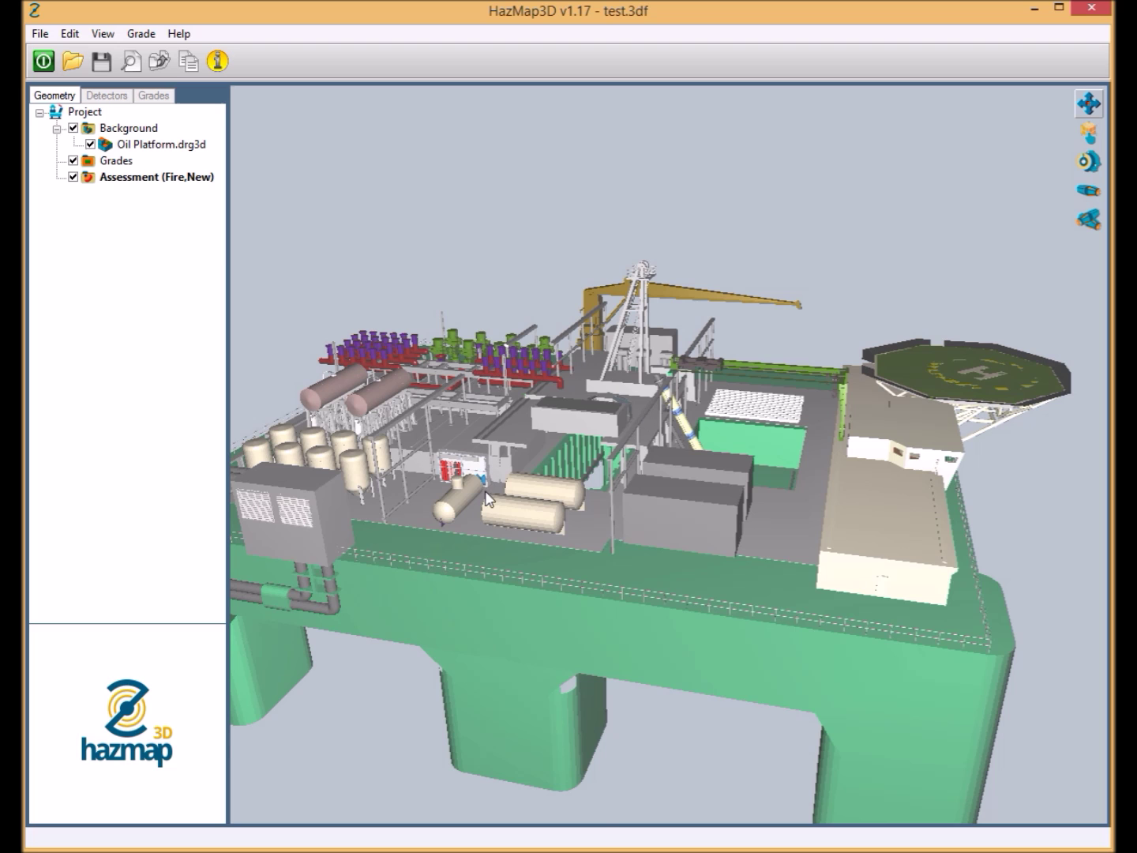
scroll(472, 495, up, 1)
Give the lower large horizontal tank a red Grade A hazard volume
scroll(471, 495, up, 4)
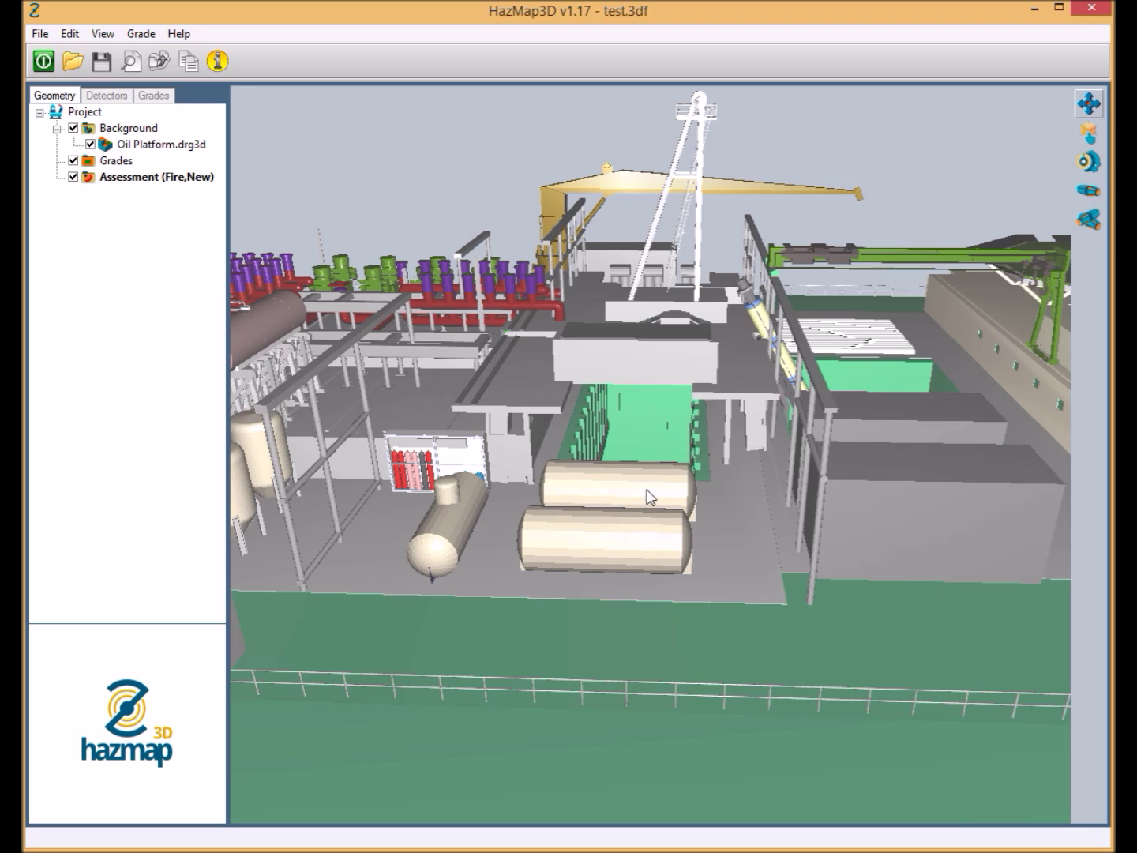
click(586, 544)
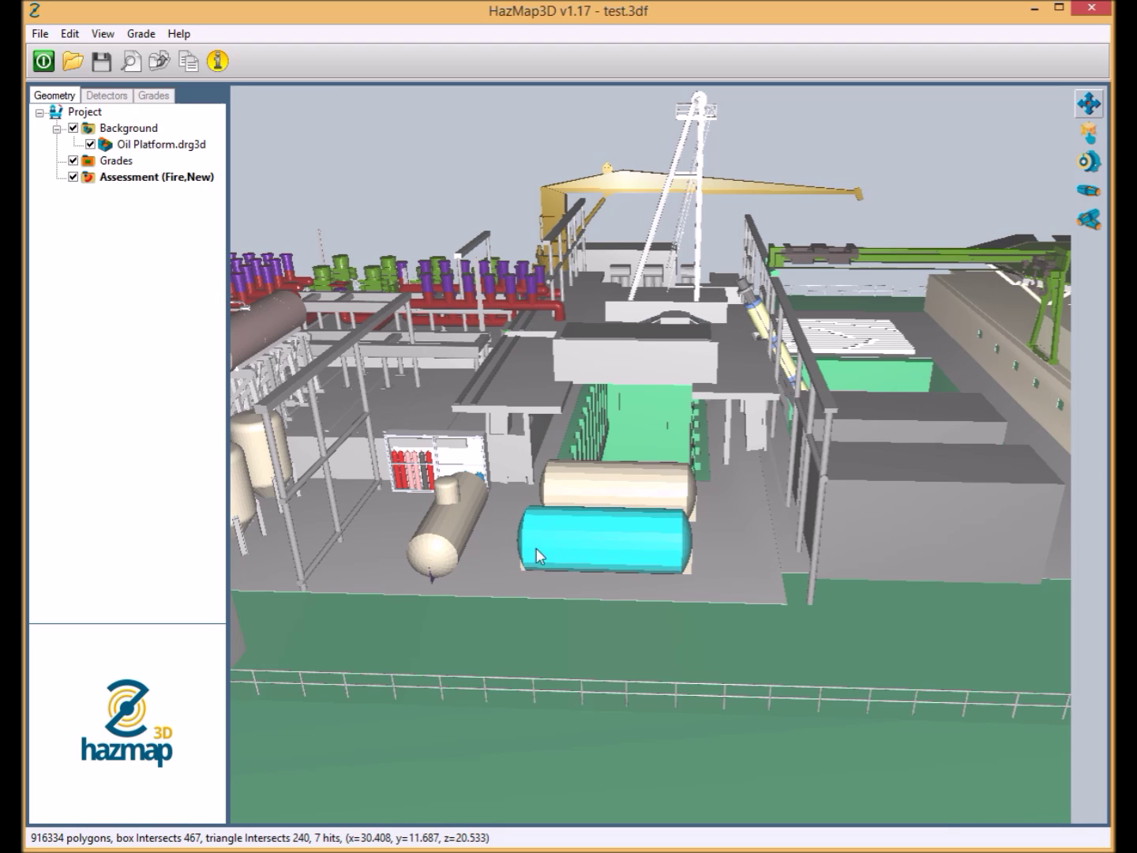
drag(536, 556, 424, 554)
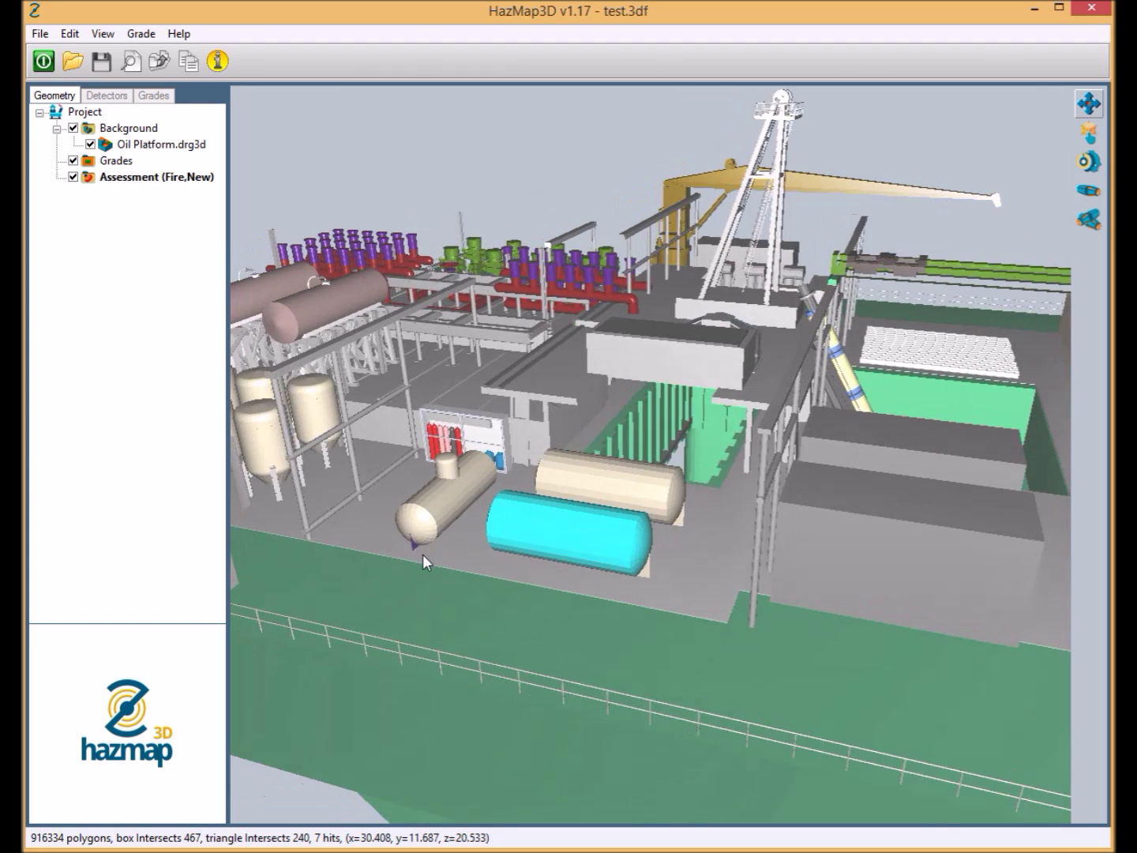
click(152, 38)
click(166, 75)
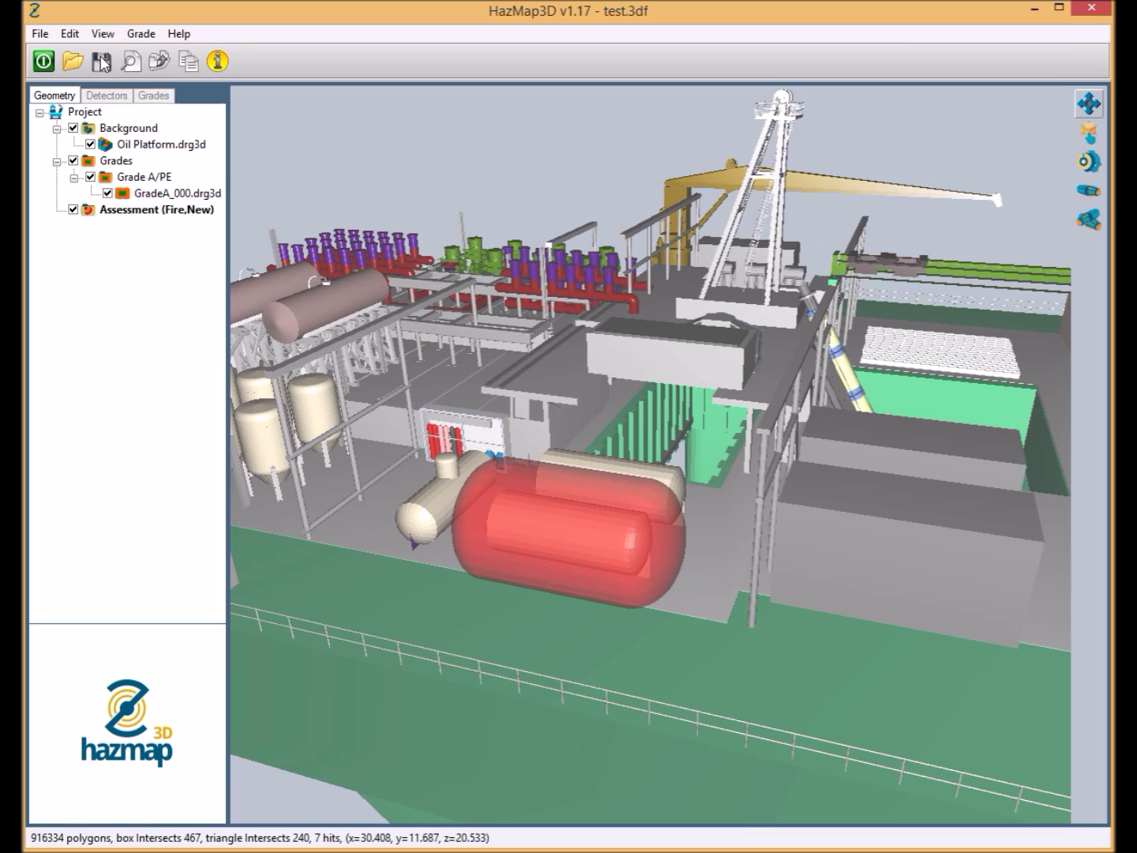
Add a Grade A hazard volume around the upper large tank
middle_drag(597, 434, 594, 476)
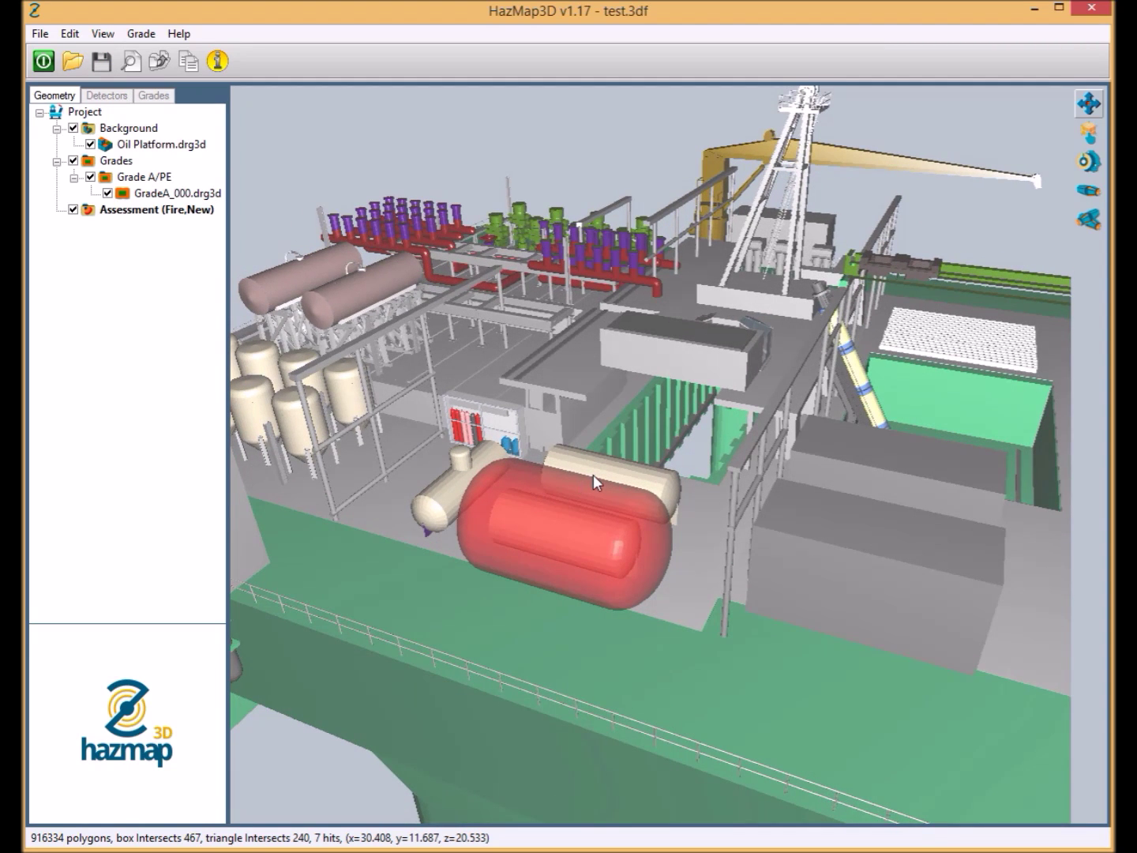
click(593, 475)
click(141, 32)
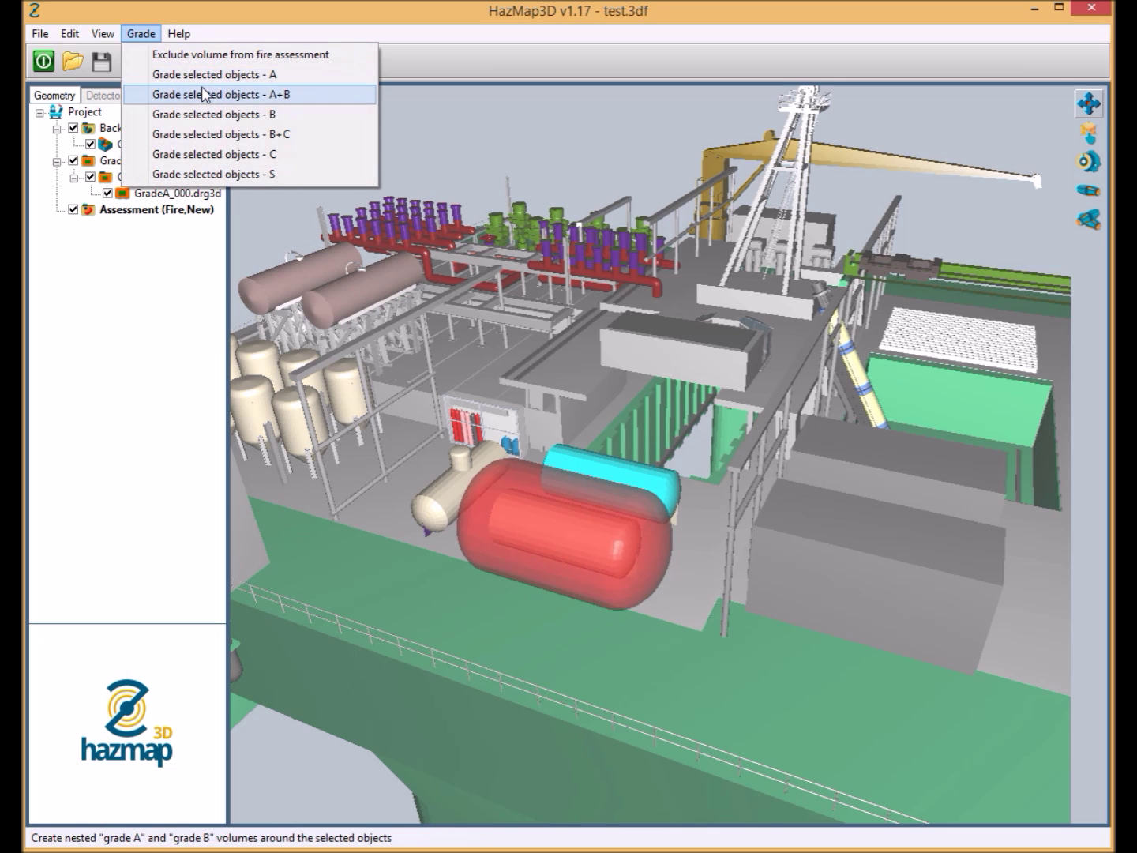
click(204, 93)
middle_drag(516, 454, 623, 482)
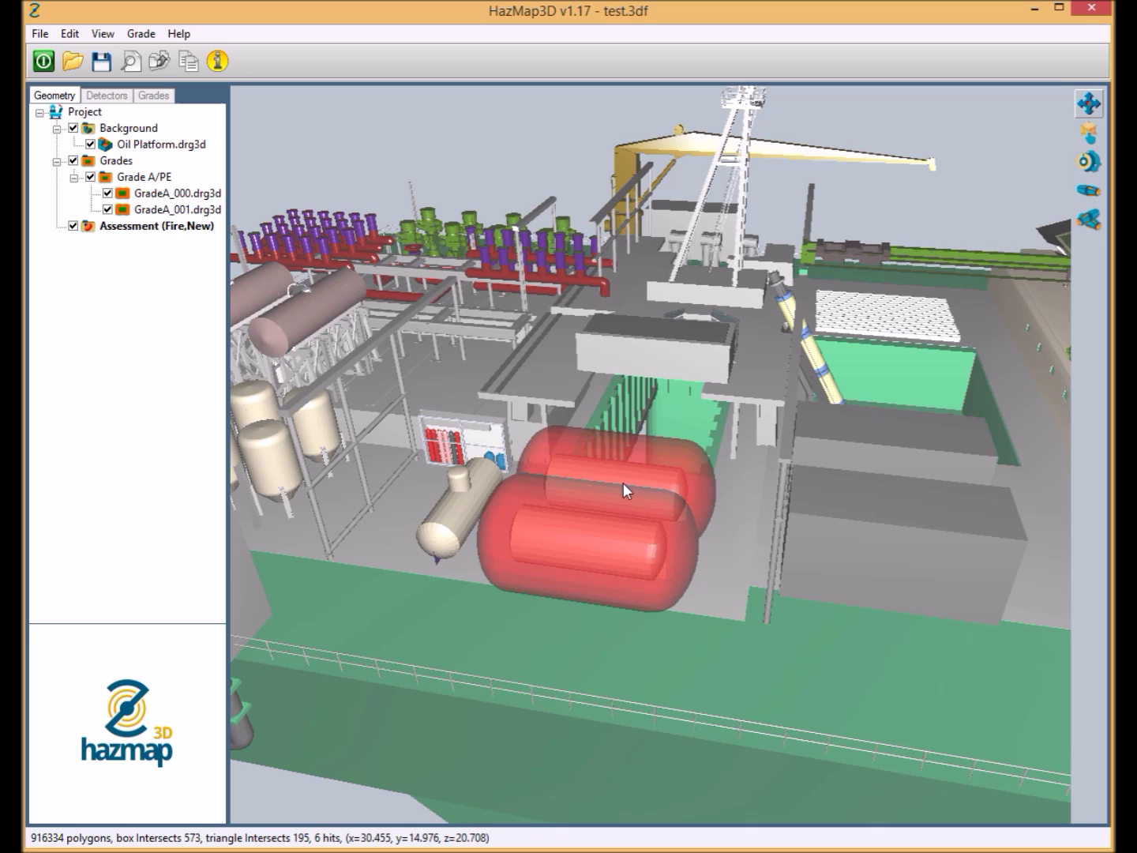
drag(494, 511, 438, 511)
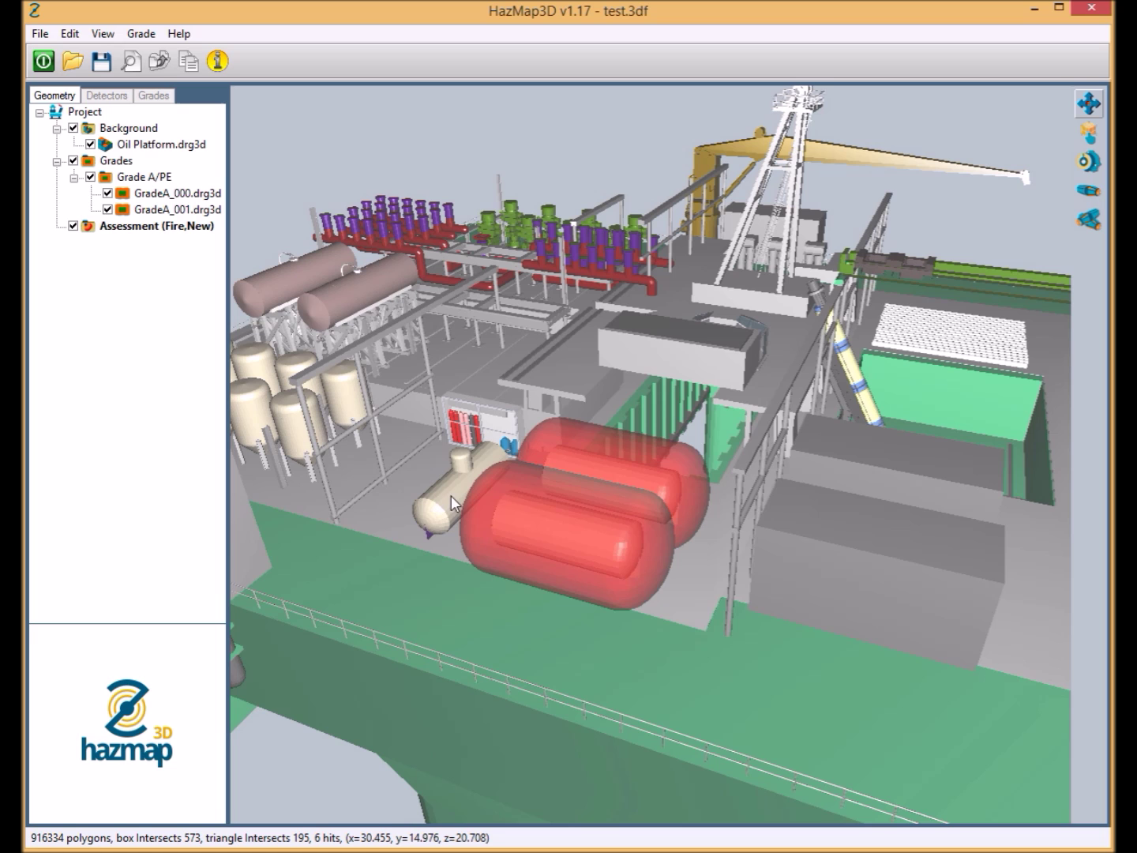
drag(451, 495, 437, 471)
scroll(446, 491, up, 2)
Select the small tank and its dome and grade them with an orange Grade B volume
click(451, 482)
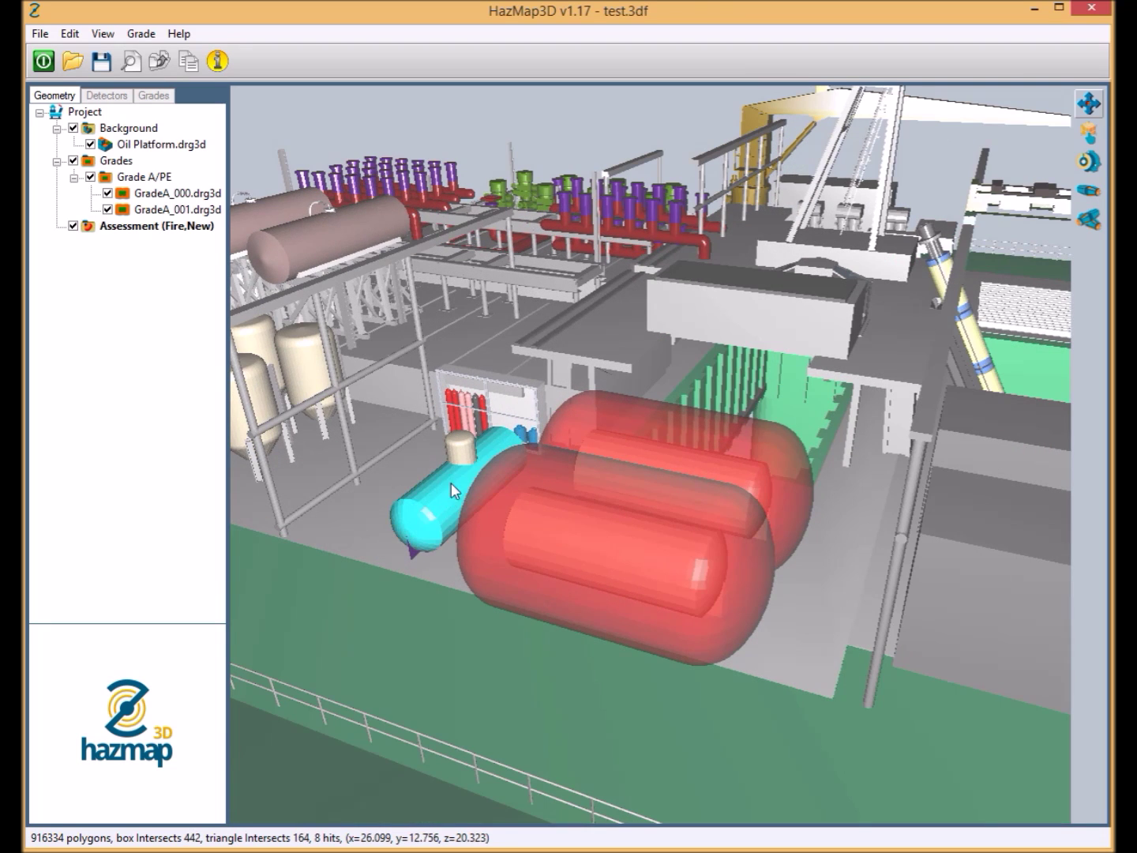
click(463, 447)
click(140, 33)
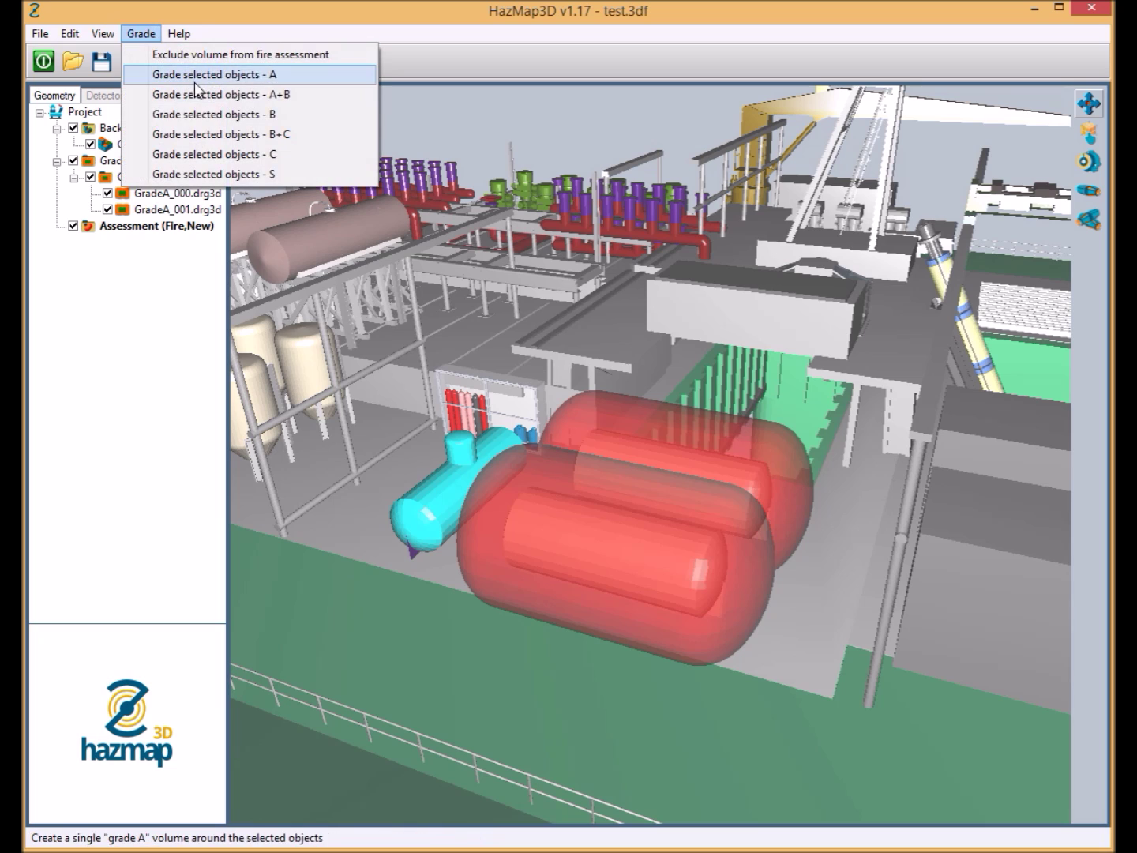
click(211, 116)
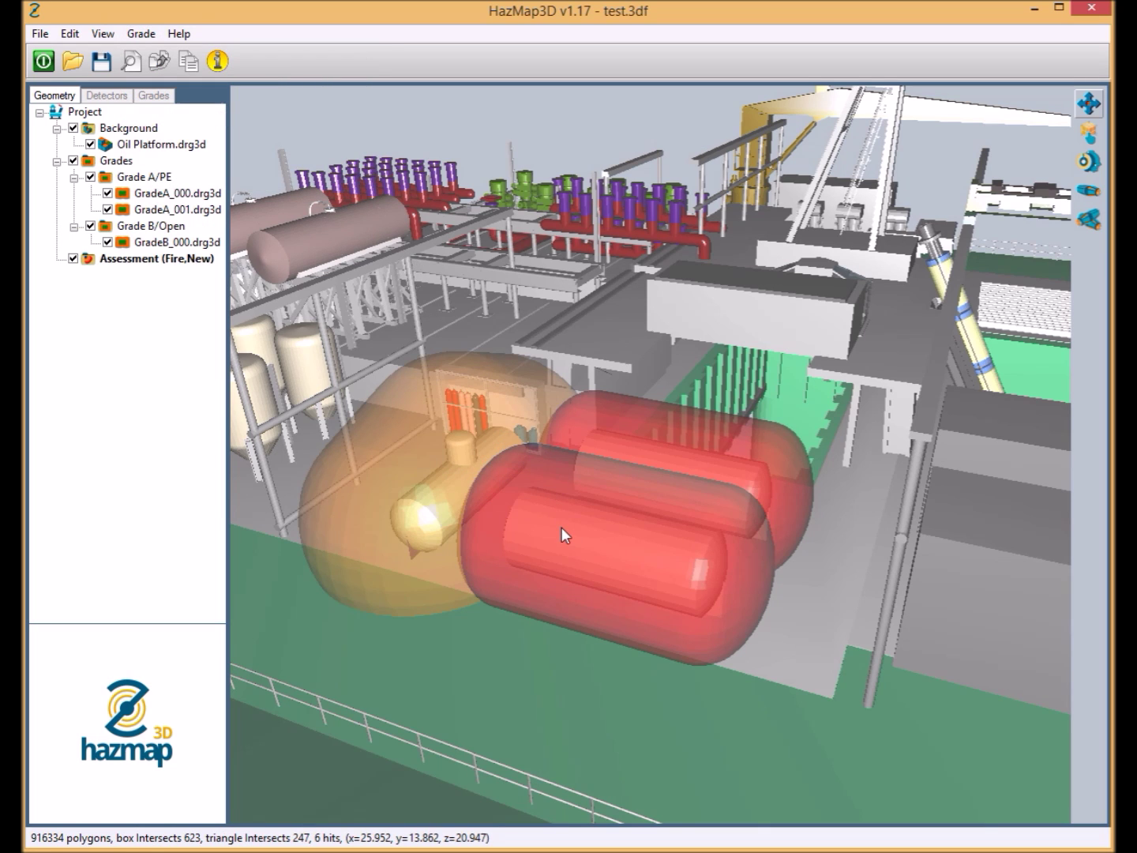
scroll(562, 519, down, 5)
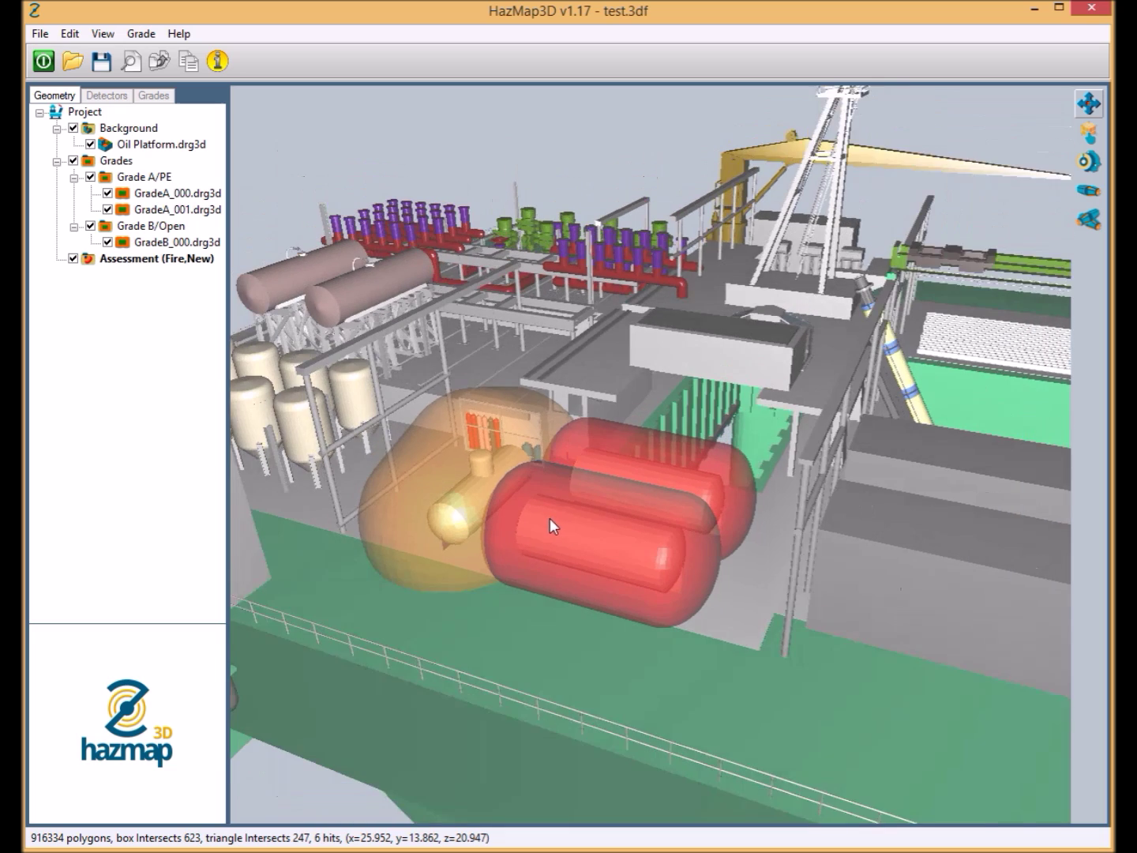
drag(550, 518, 488, 462)
scroll(754, 549, down, 2)
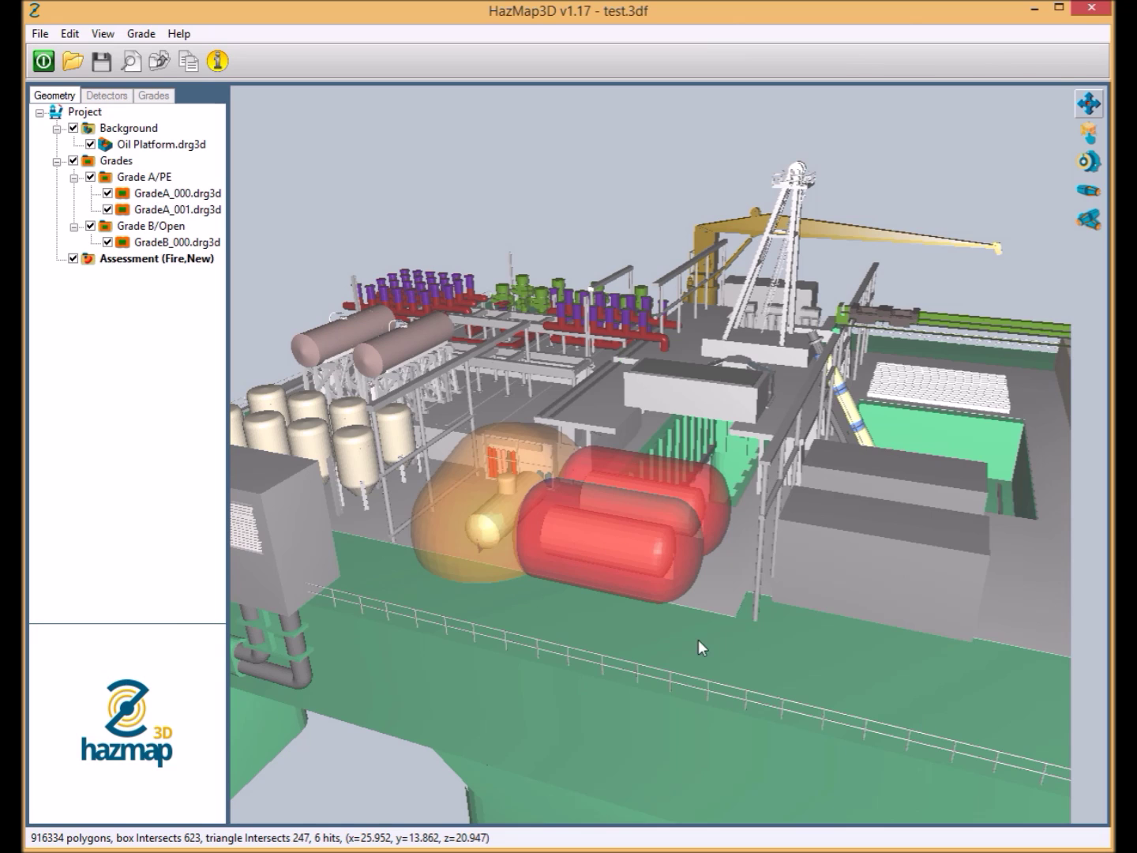
Hide the Grade A and Grade B volumes and enter fire-detector placement mode
click(144, 177)
click(89, 176)
click(90, 225)
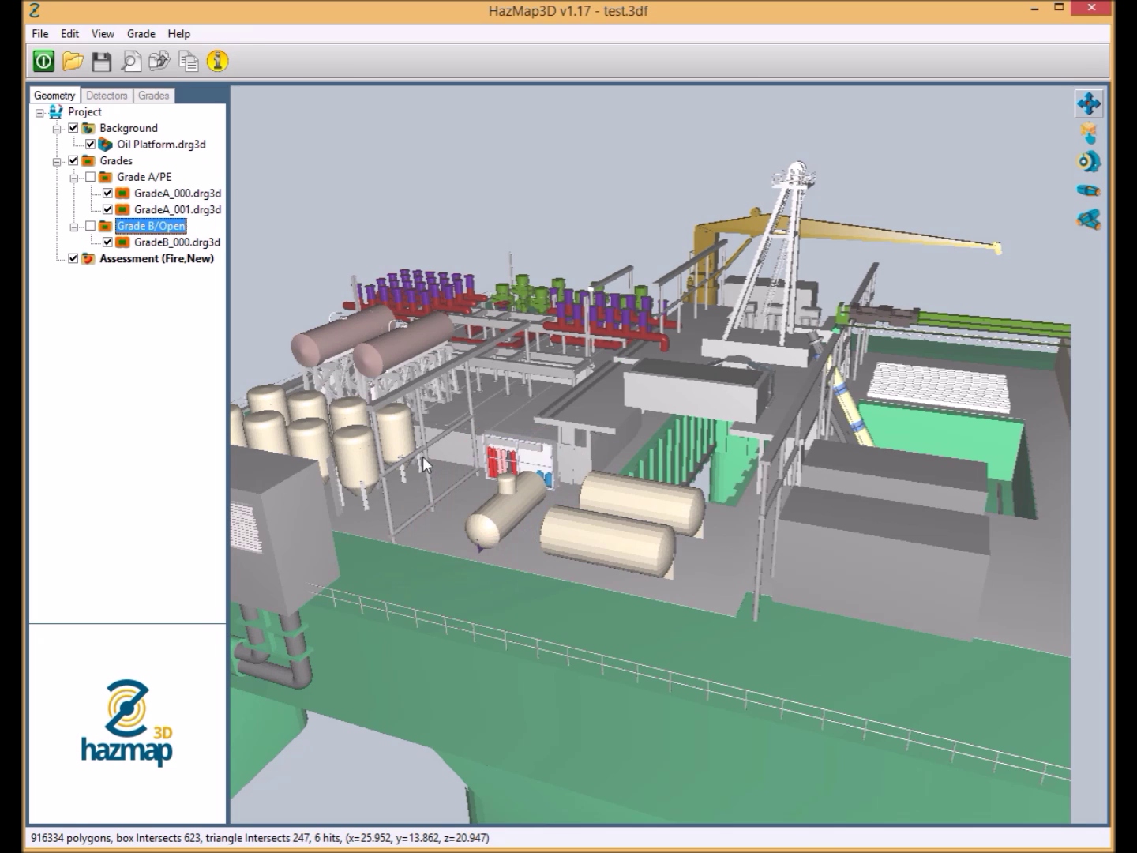
drag(423, 457, 300, 415)
scroll(403, 454, up, 5)
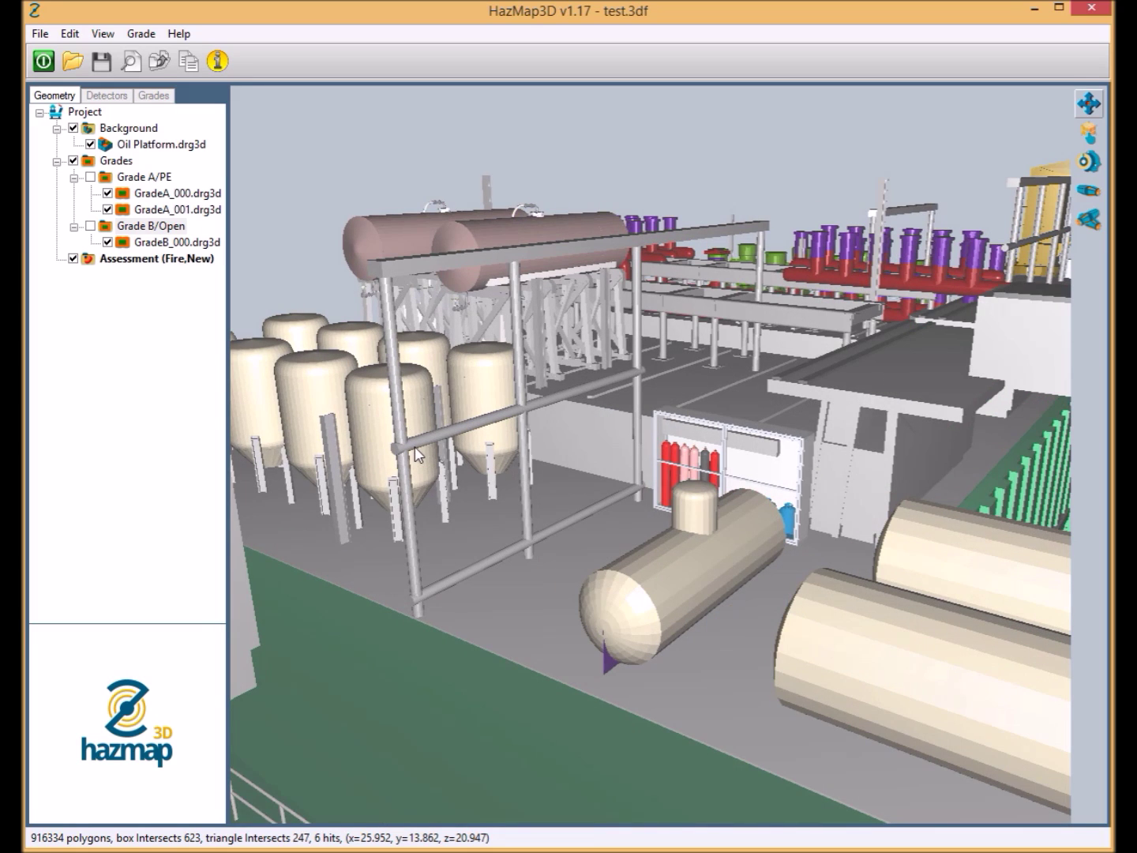
scroll(412, 446, up, 2)
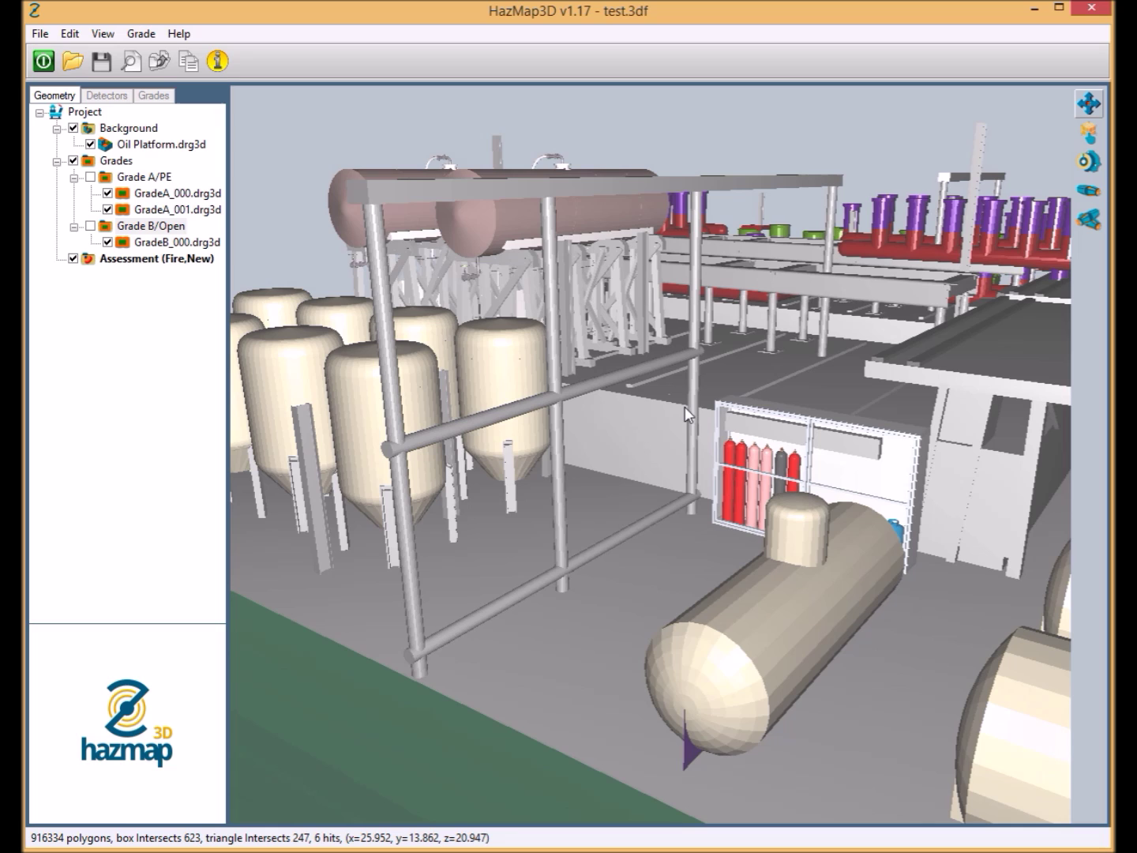
click(182, 195)
click(1089, 162)
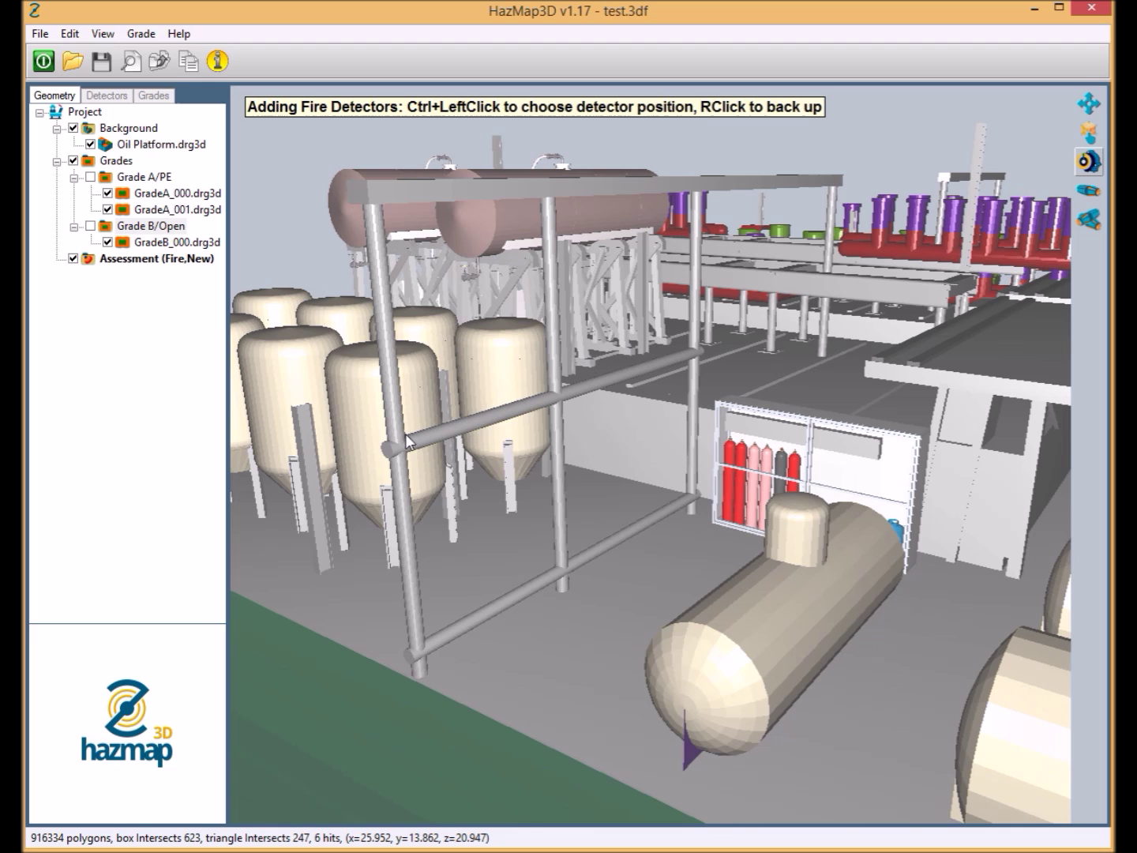
Place fire detector Det01 at the pipe frame junction and select it in the assessment
scroll(405, 433, up, 5)
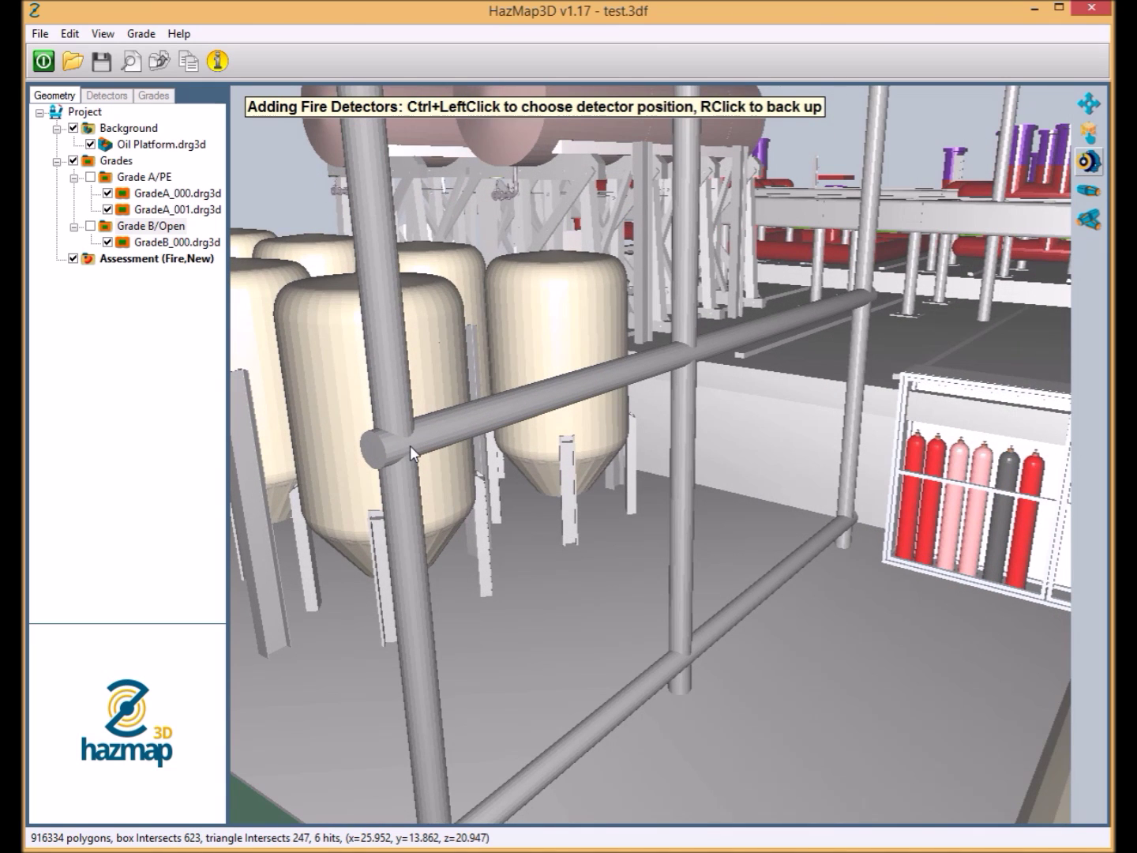
ctrl+click(410, 445)
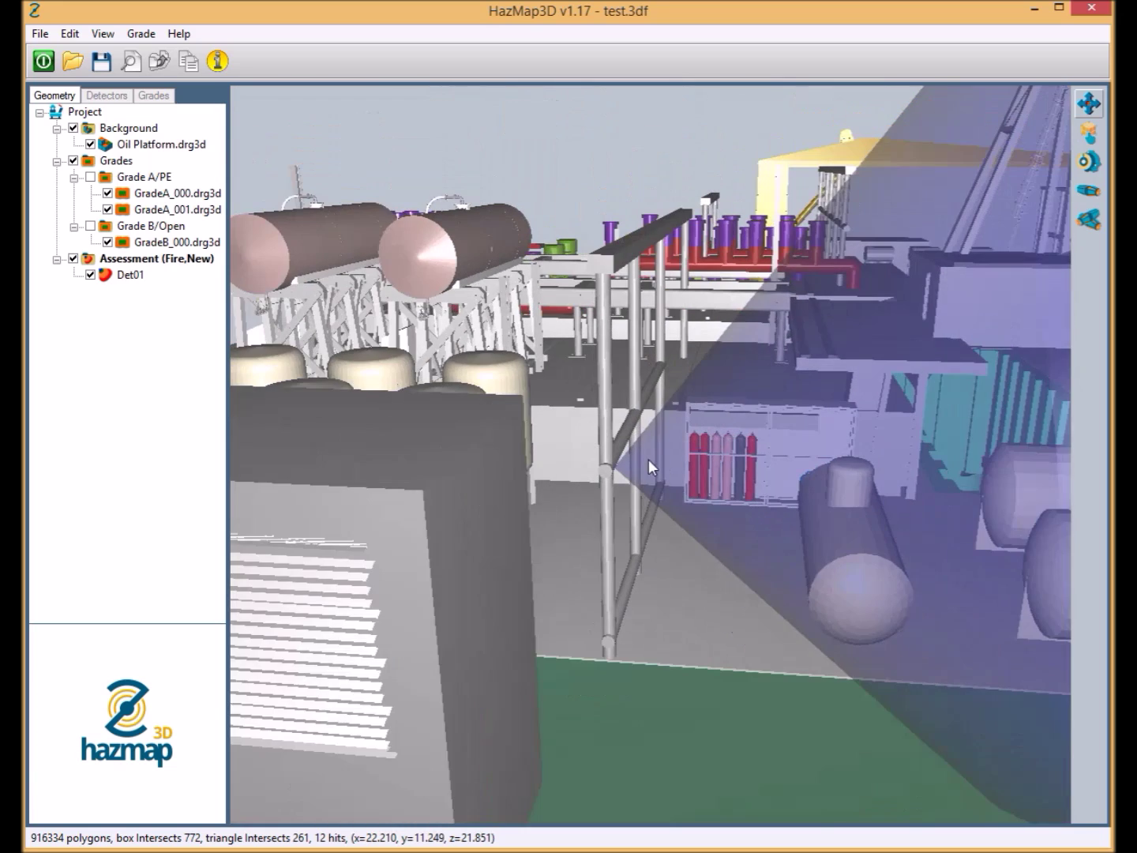
scroll(644, 467, down, 2)
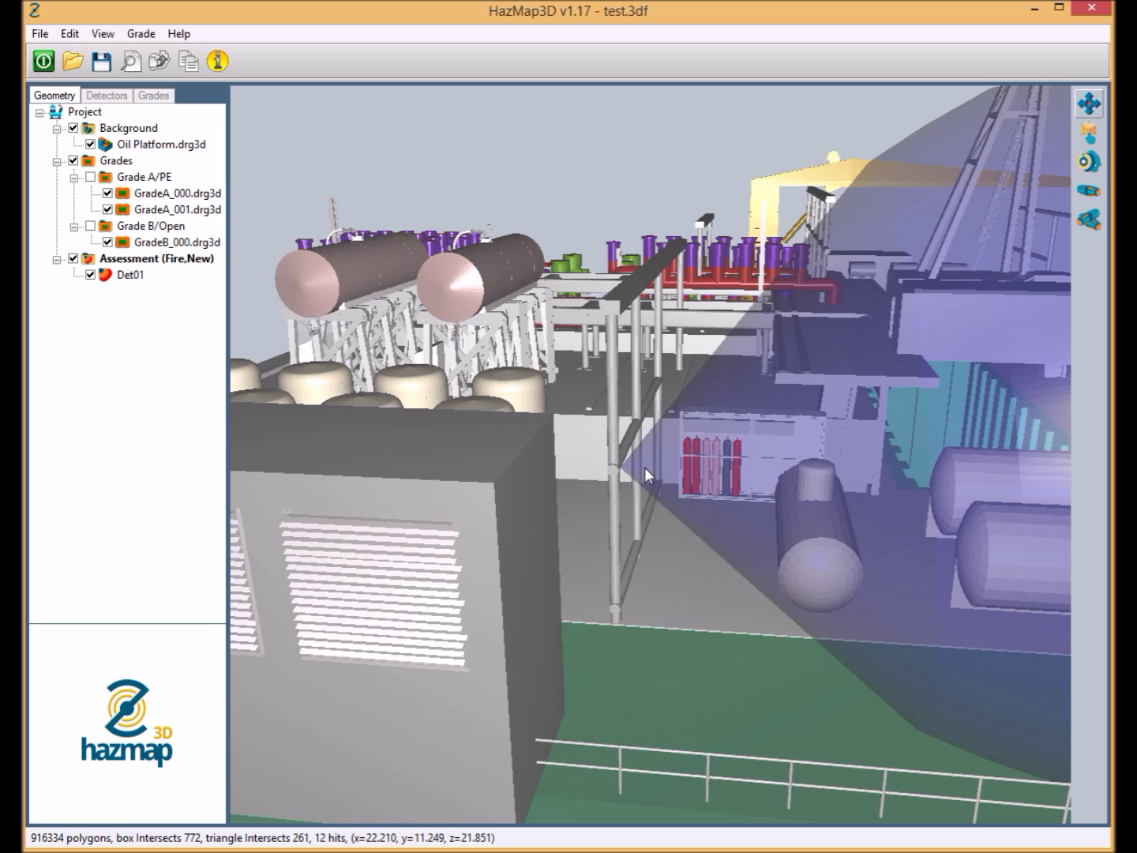
click(129, 275)
Tag Det01 as FD001 and set its model to Detronics X3301 Med_Sense
double_click(124, 274)
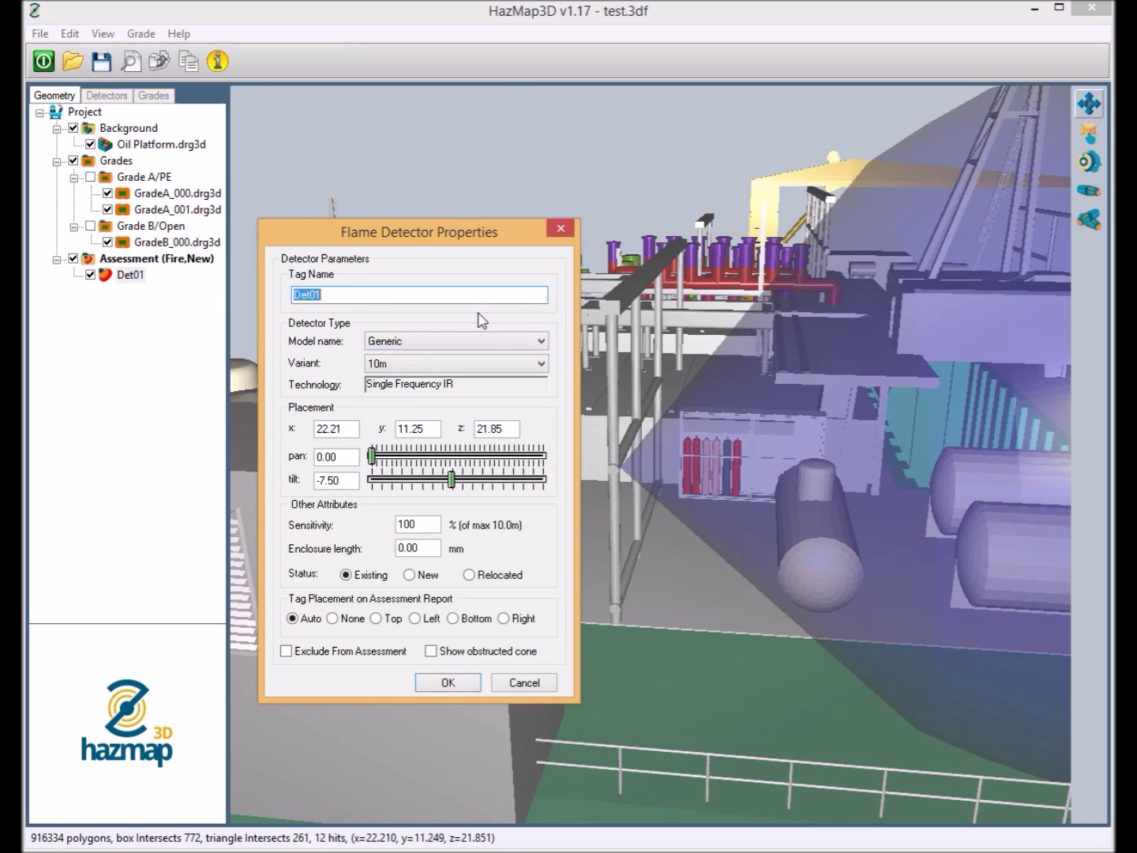
text(FD001)
click(409, 341)
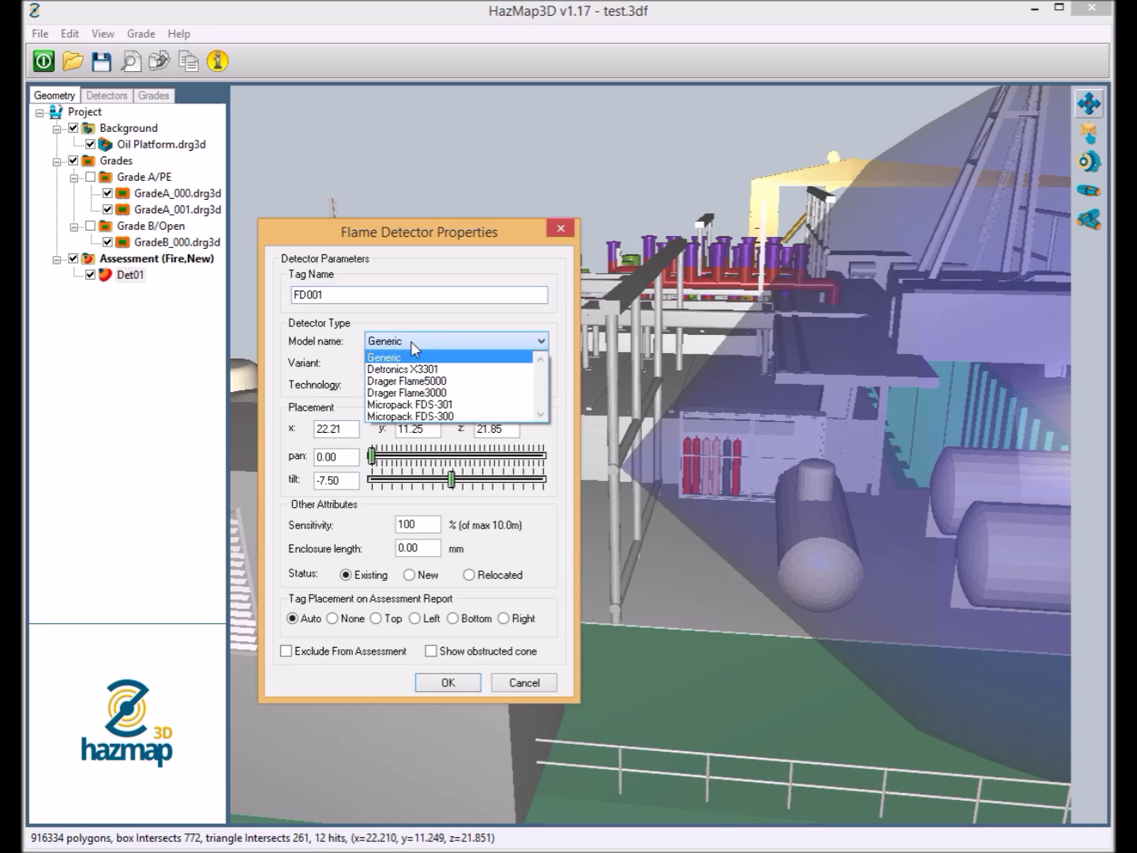
click(458, 370)
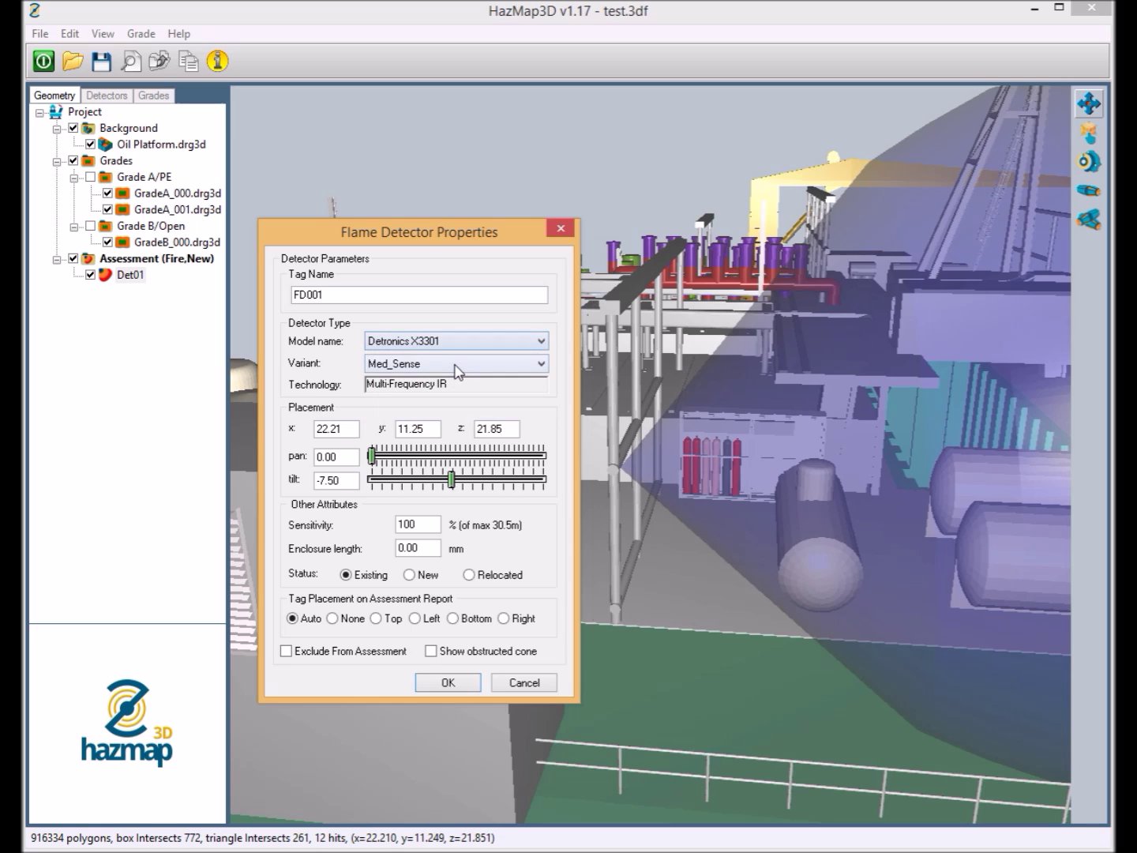
click(421, 369)
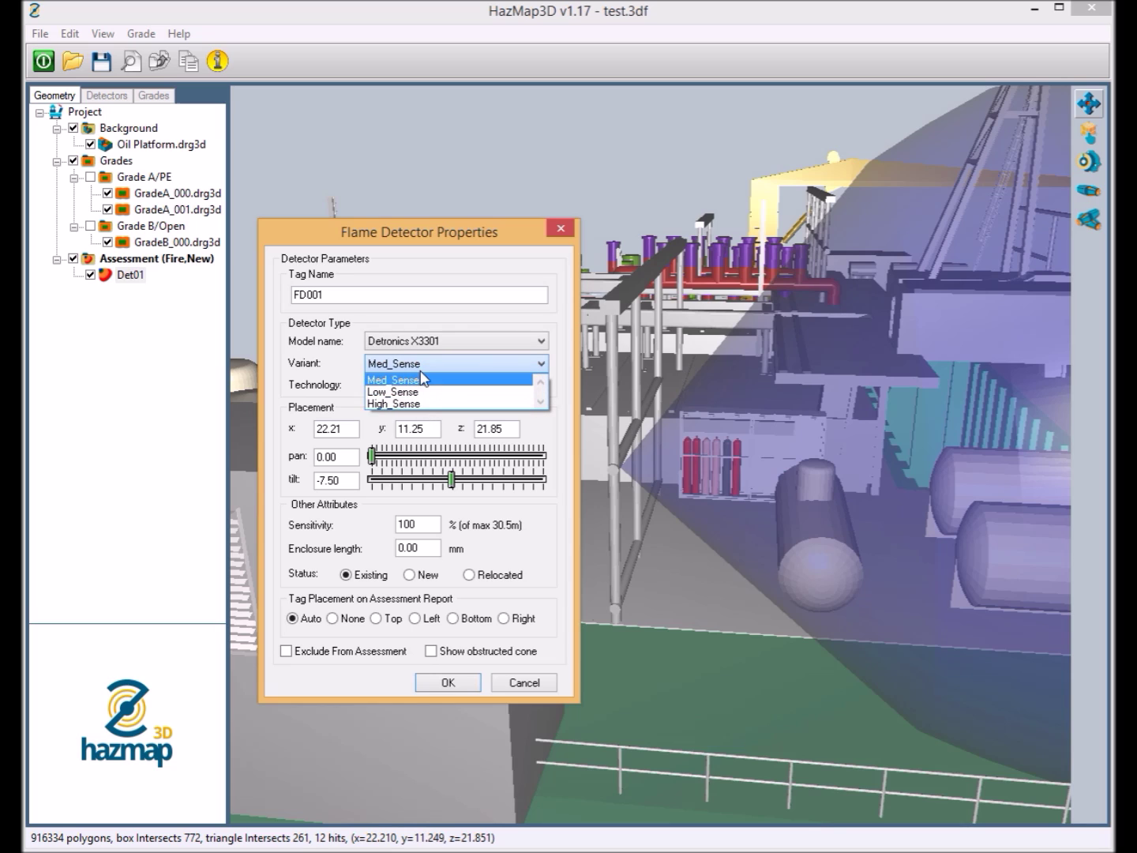
click(421, 378)
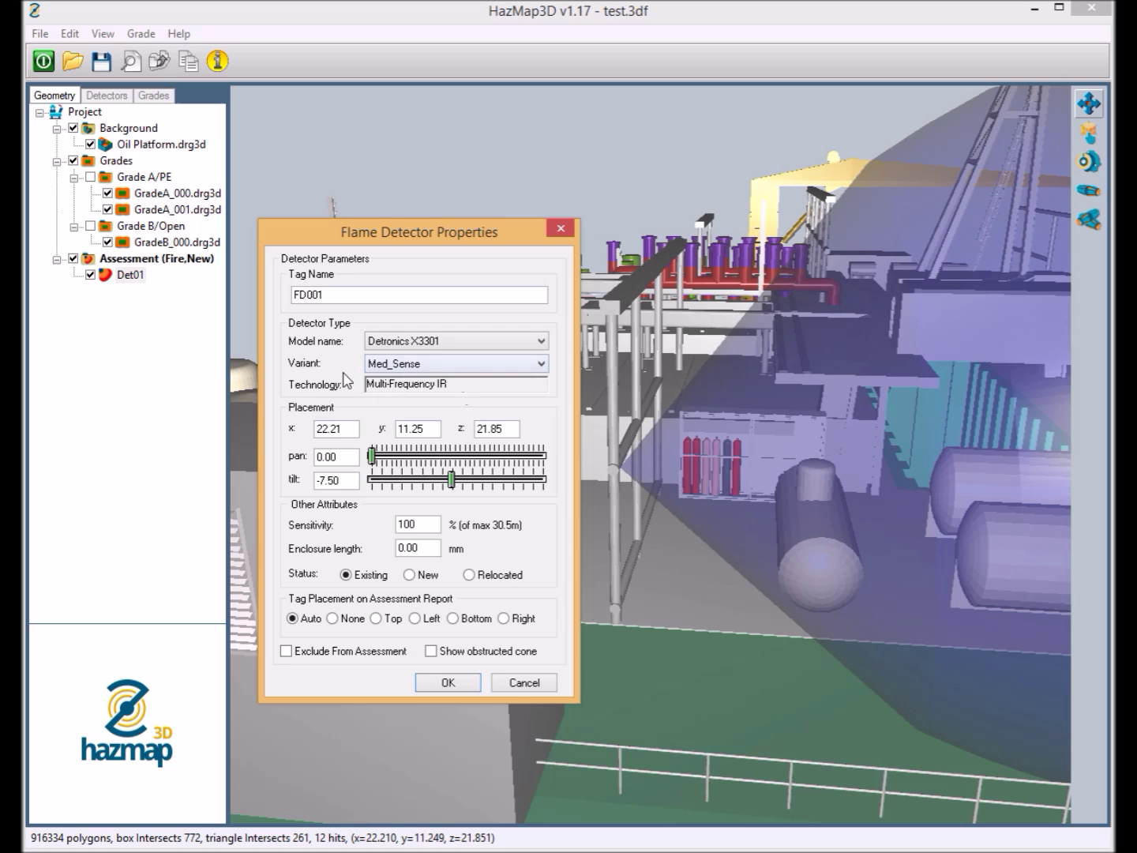
Aim FD001 at tilt 20 and pan 30 and apply the settings
click(343, 429)
click(340, 480)
drag(340, 477, 278, 485)
text(20)
drag(351, 458, 182, 464)
text(30)
click(429, 651)
click(465, 686)
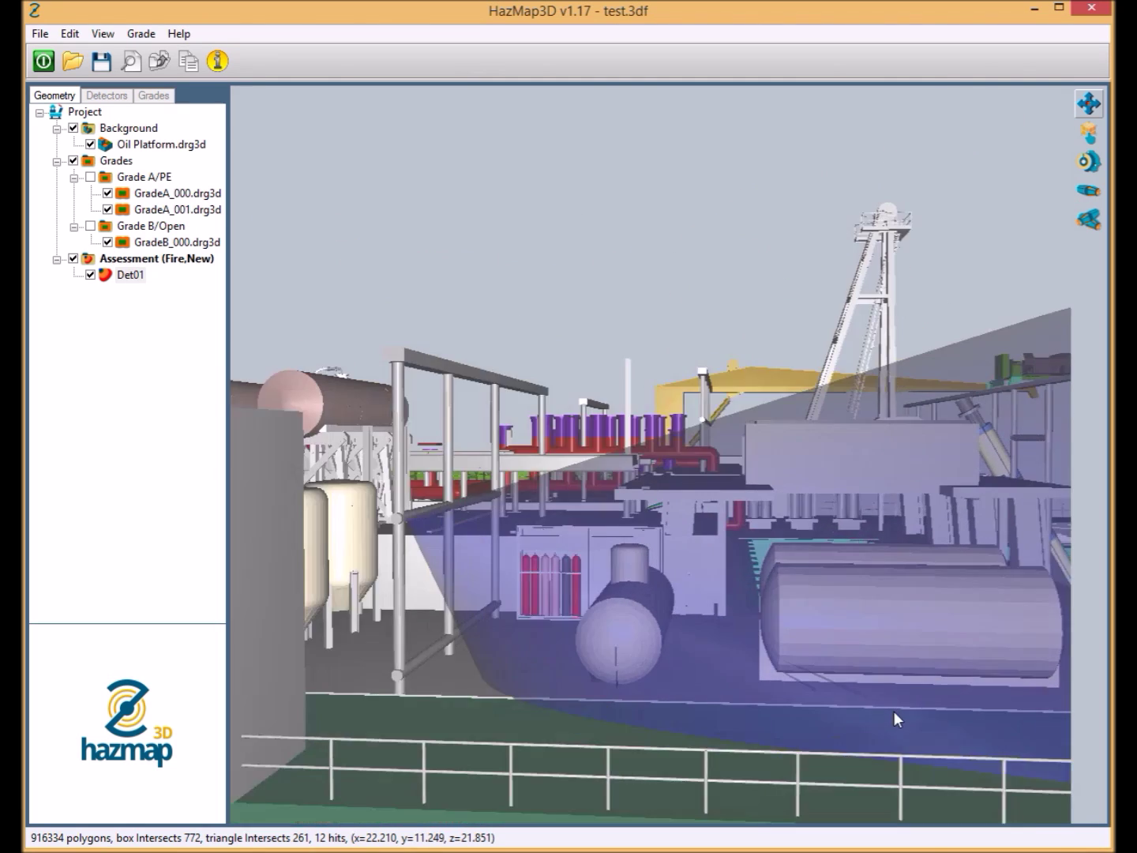
Turn on Show obstructed cone for FD001 to display its full coverage
drag(893, 711, 713, 634)
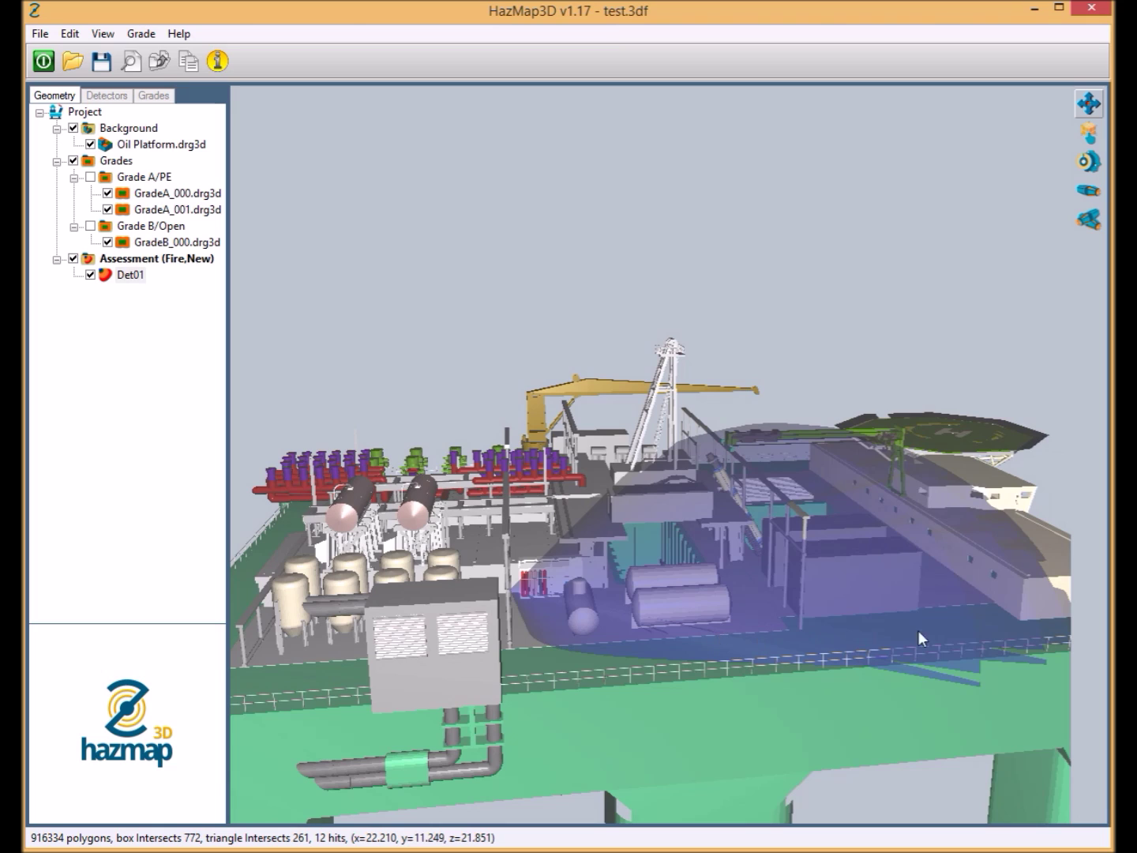
drag(604, 554, 768, 598)
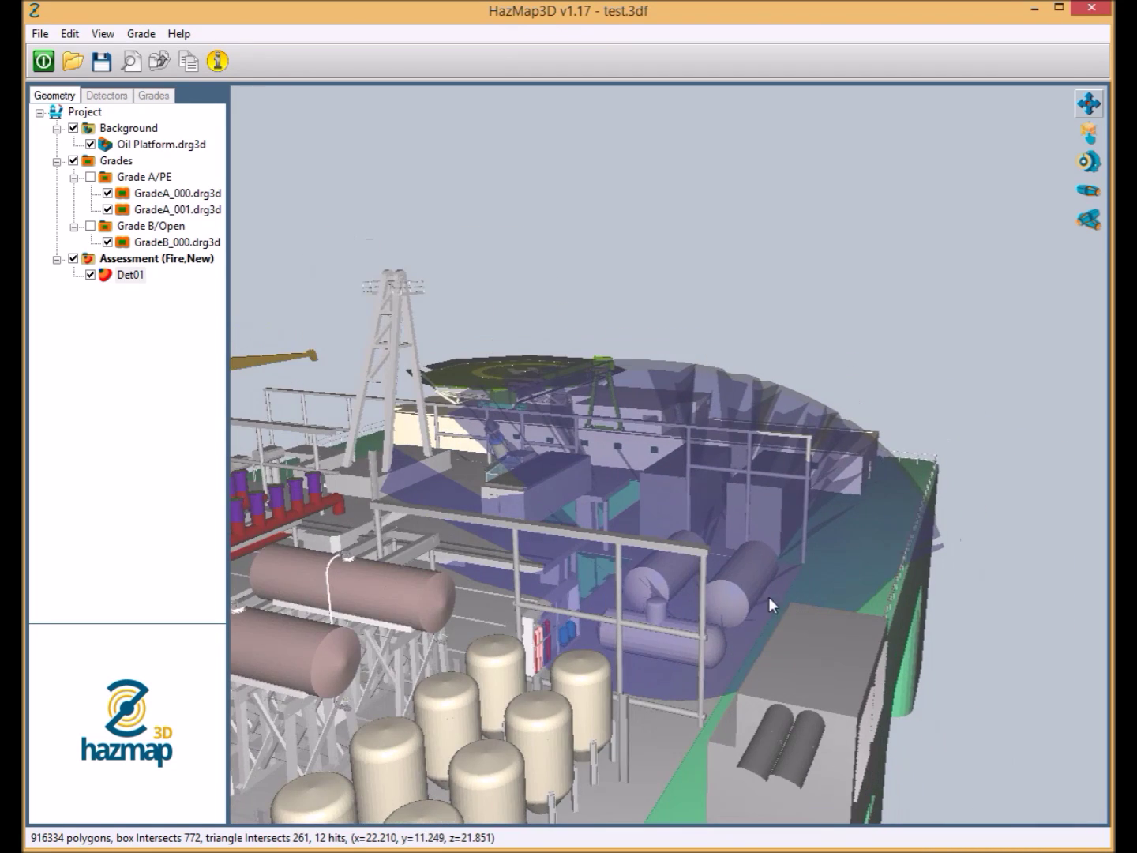
drag(659, 579, 221, 334)
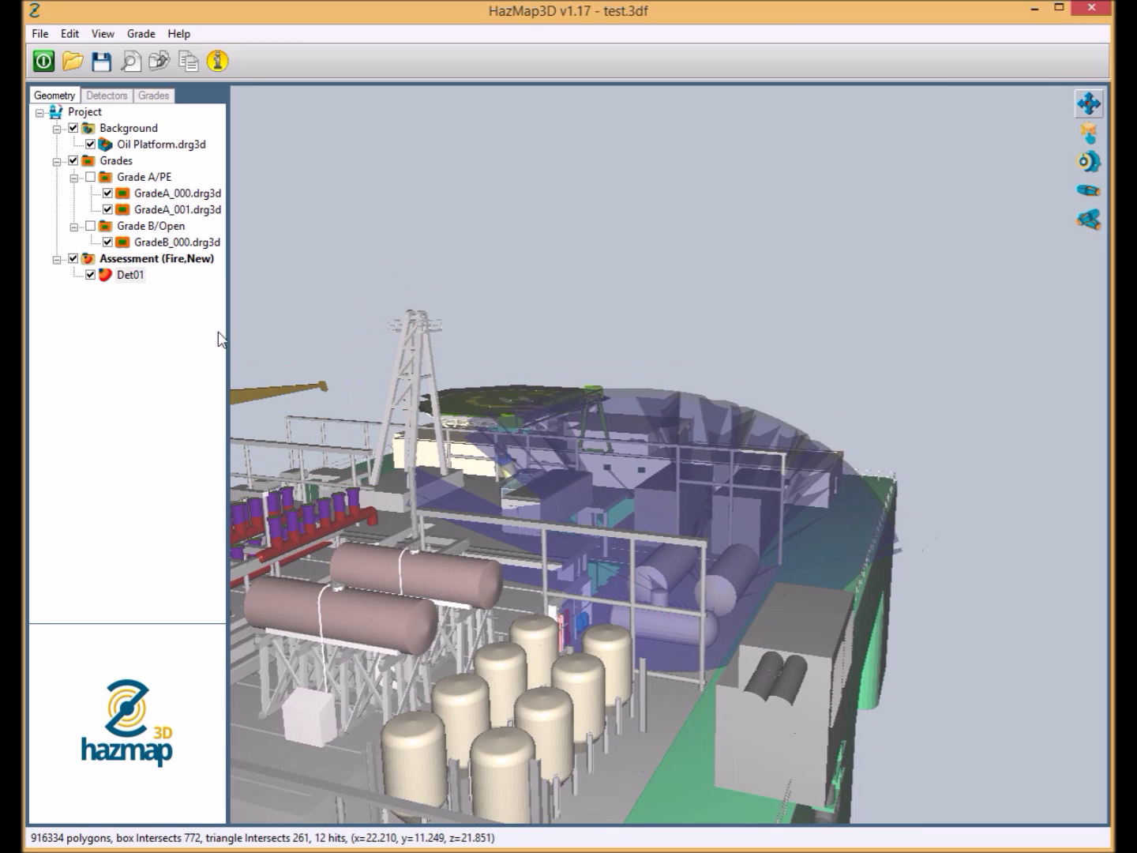
double_click(131, 276)
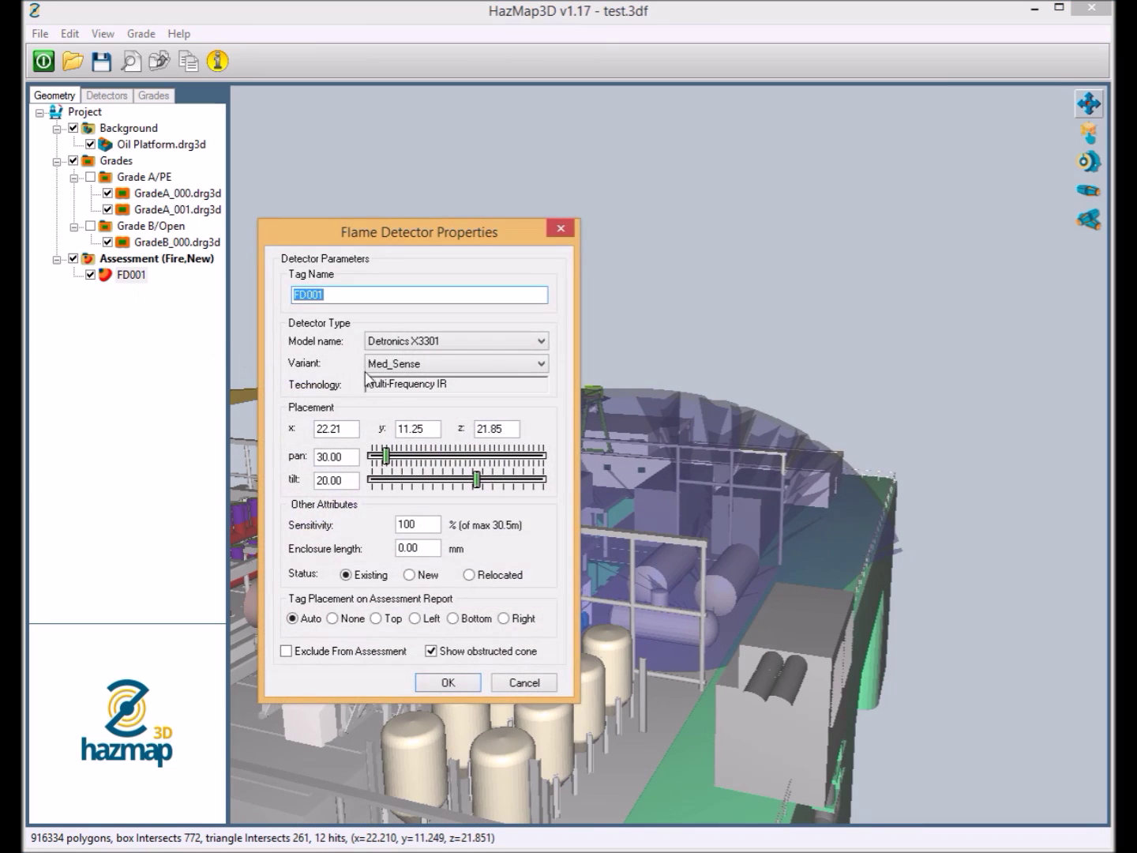
click(430, 650)
click(447, 683)
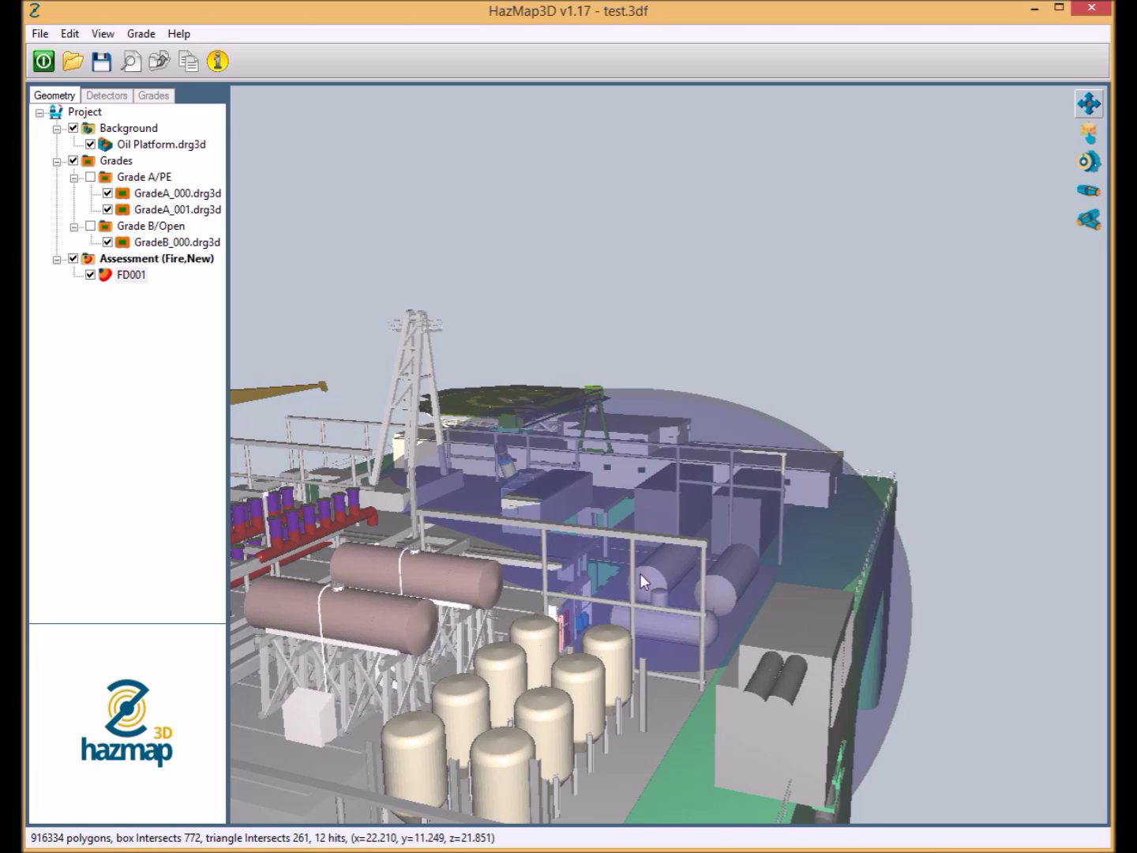
drag(640, 574, 487, 427)
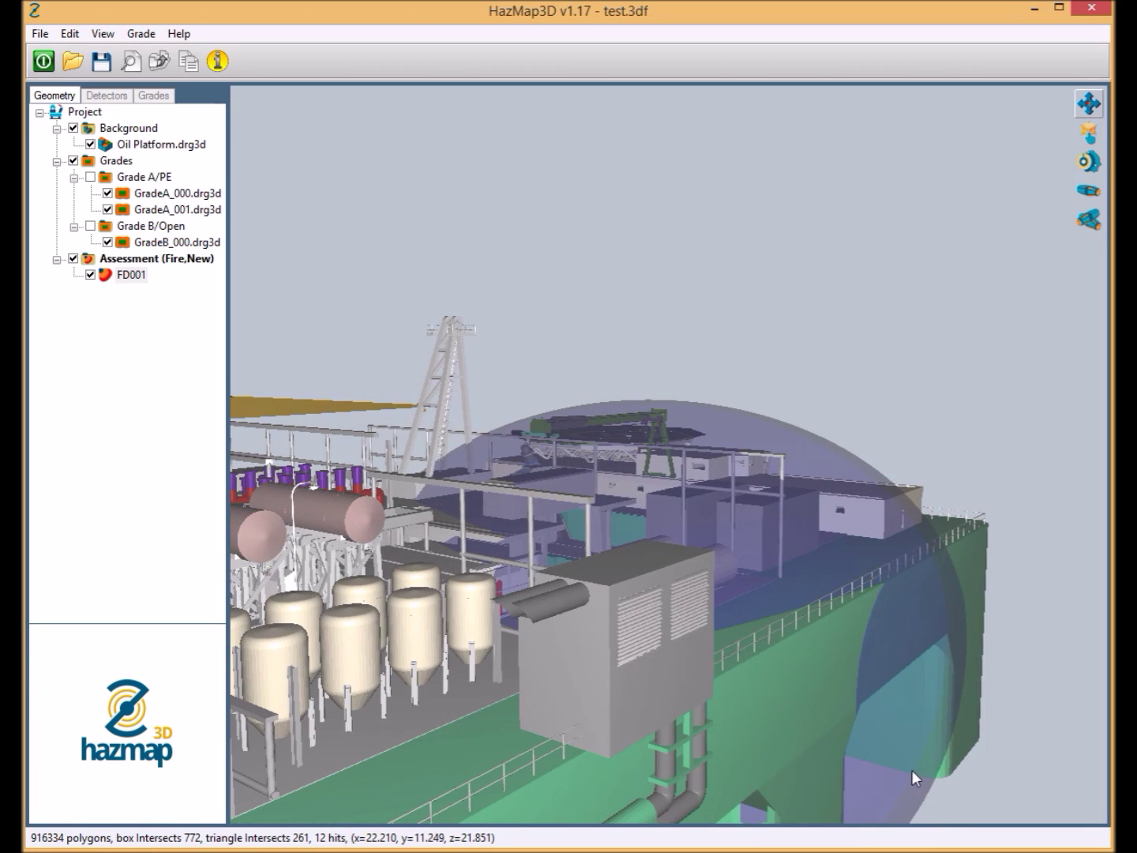
Change FD001's detector model to Drager Flame5000 with the Standard variant
double_click(131, 276)
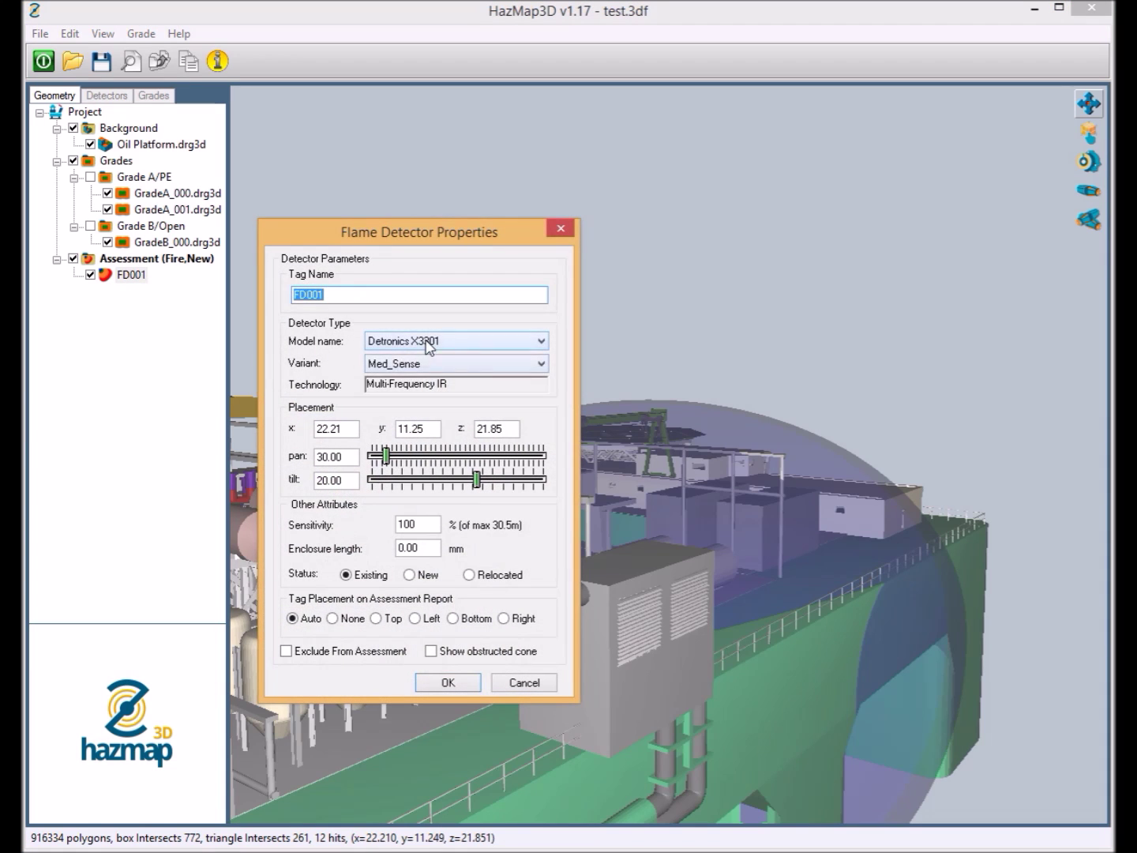
click(426, 341)
click(433, 383)
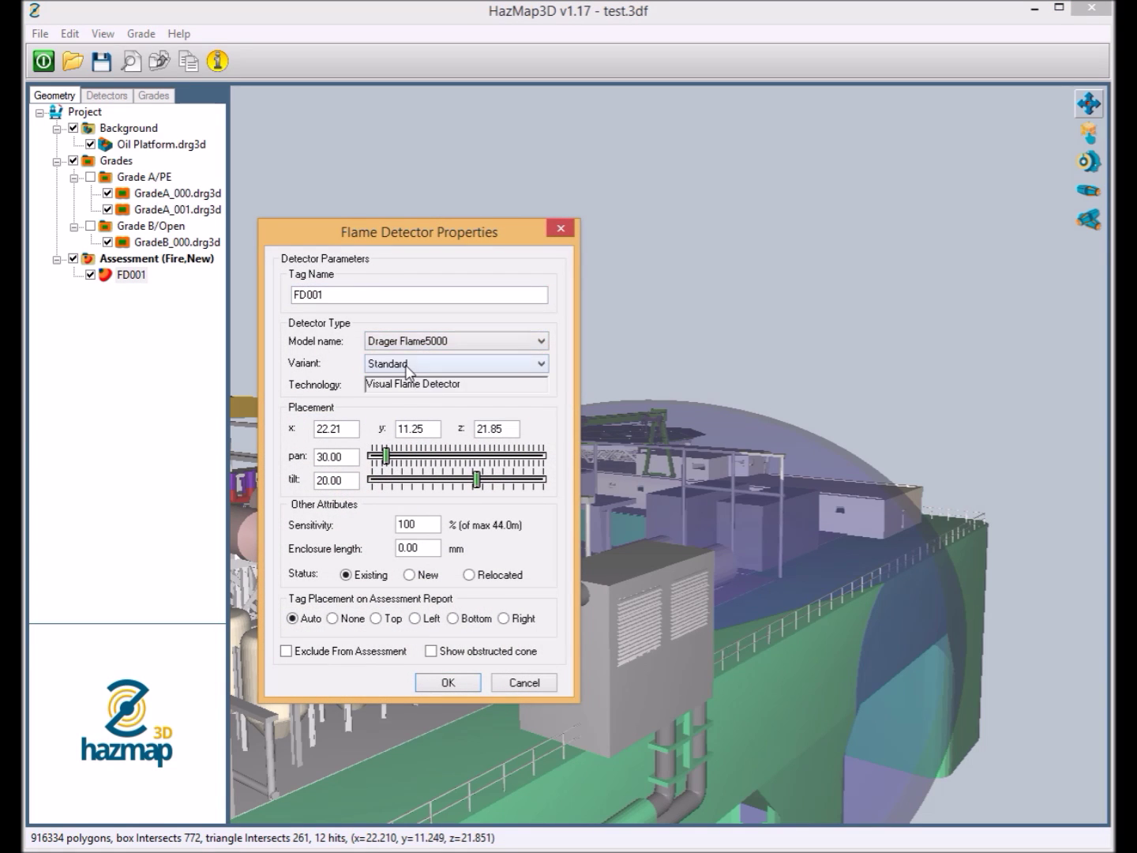
click(406, 365)
click(407, 374)
click(470, 684)
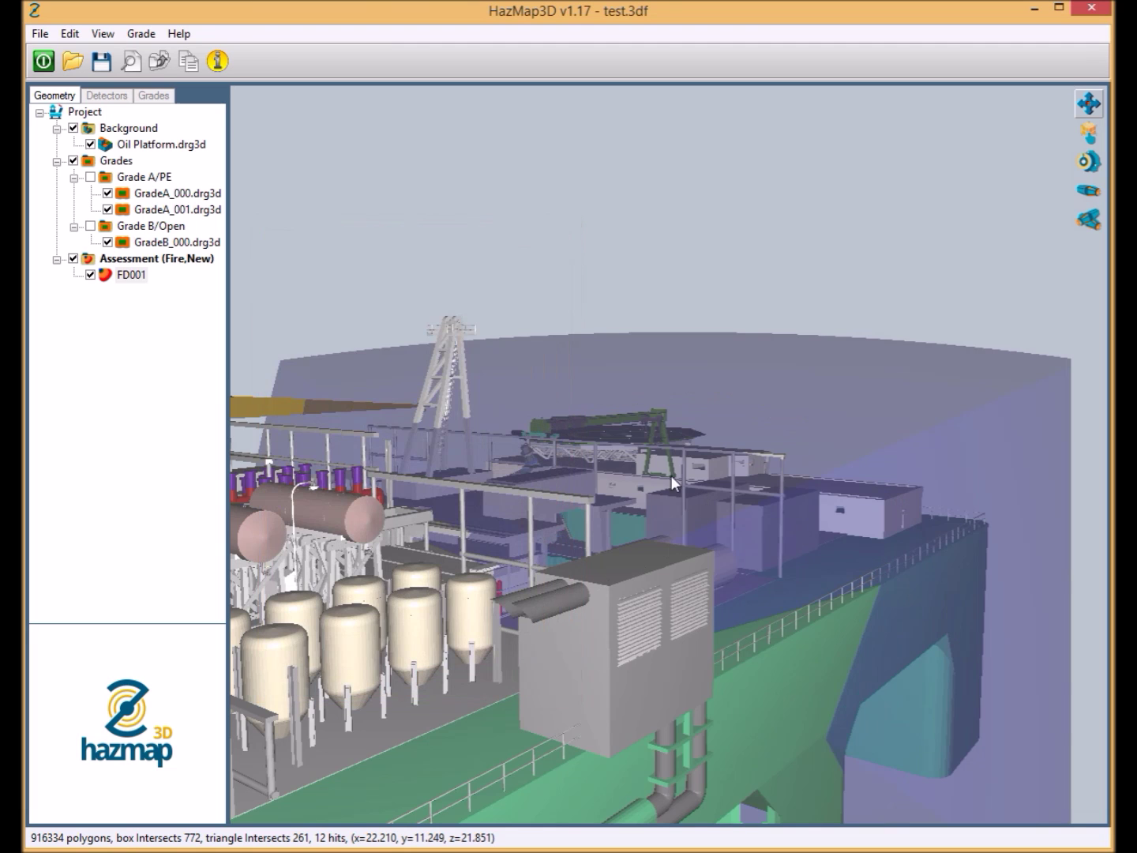
drag(721, 437, 464, 500)
Set FD001's sensitivity to 50 and re-enable Show obstructed cone
double_click(129, 276)
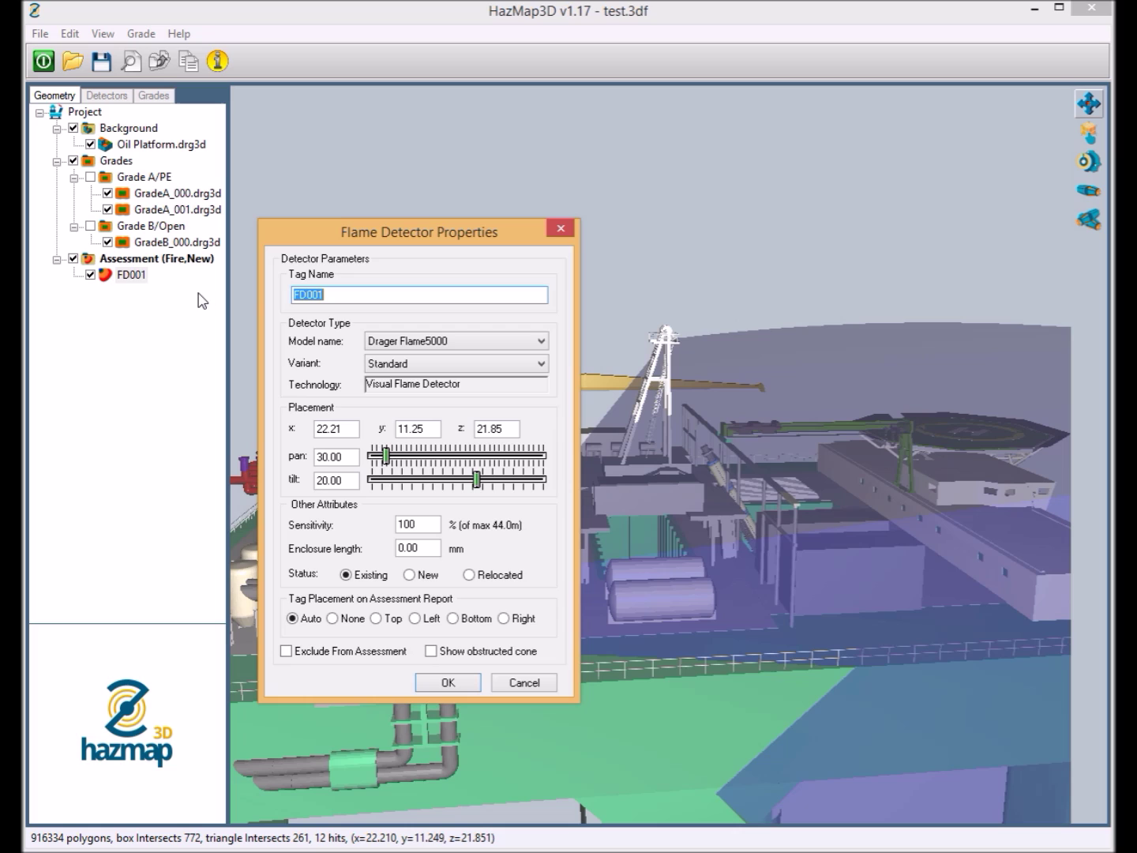
double_click(437, 525)
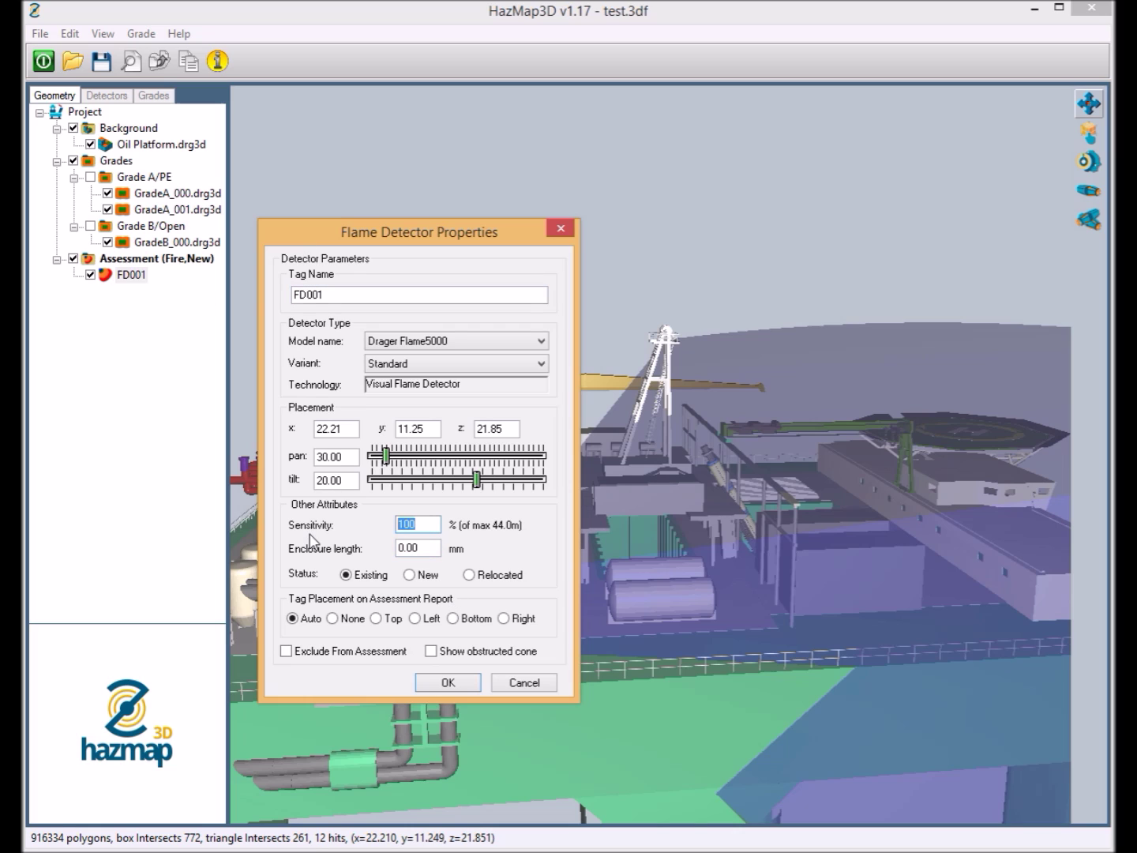
text(50)
click(446, 681)
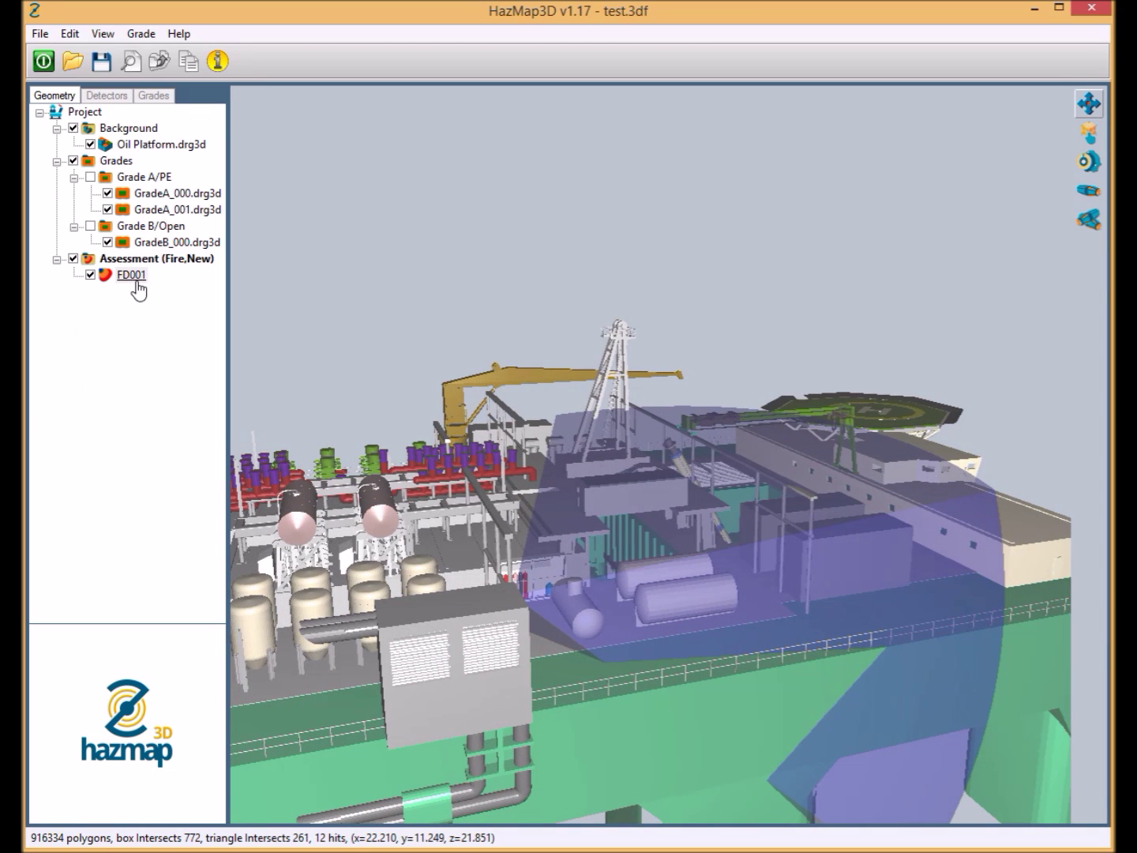
double_click(132, 276)
click(439, 650)
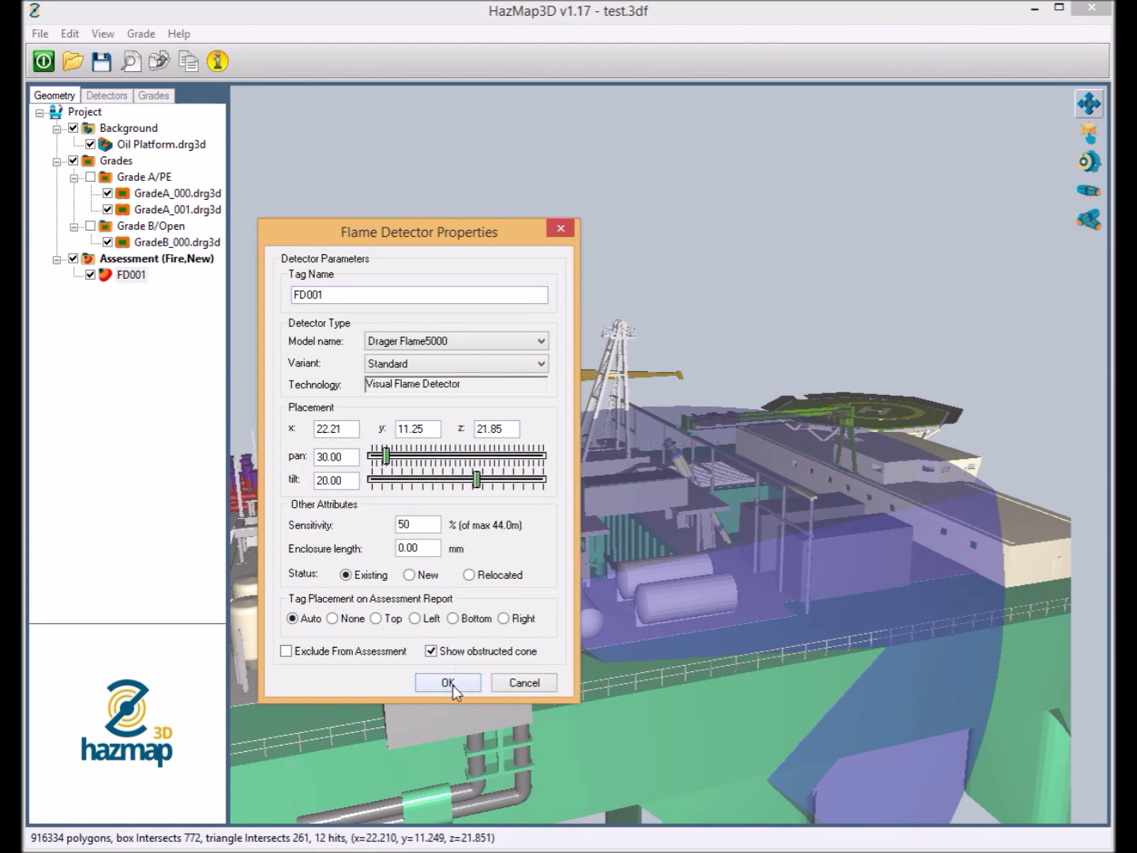
click(450, 684)
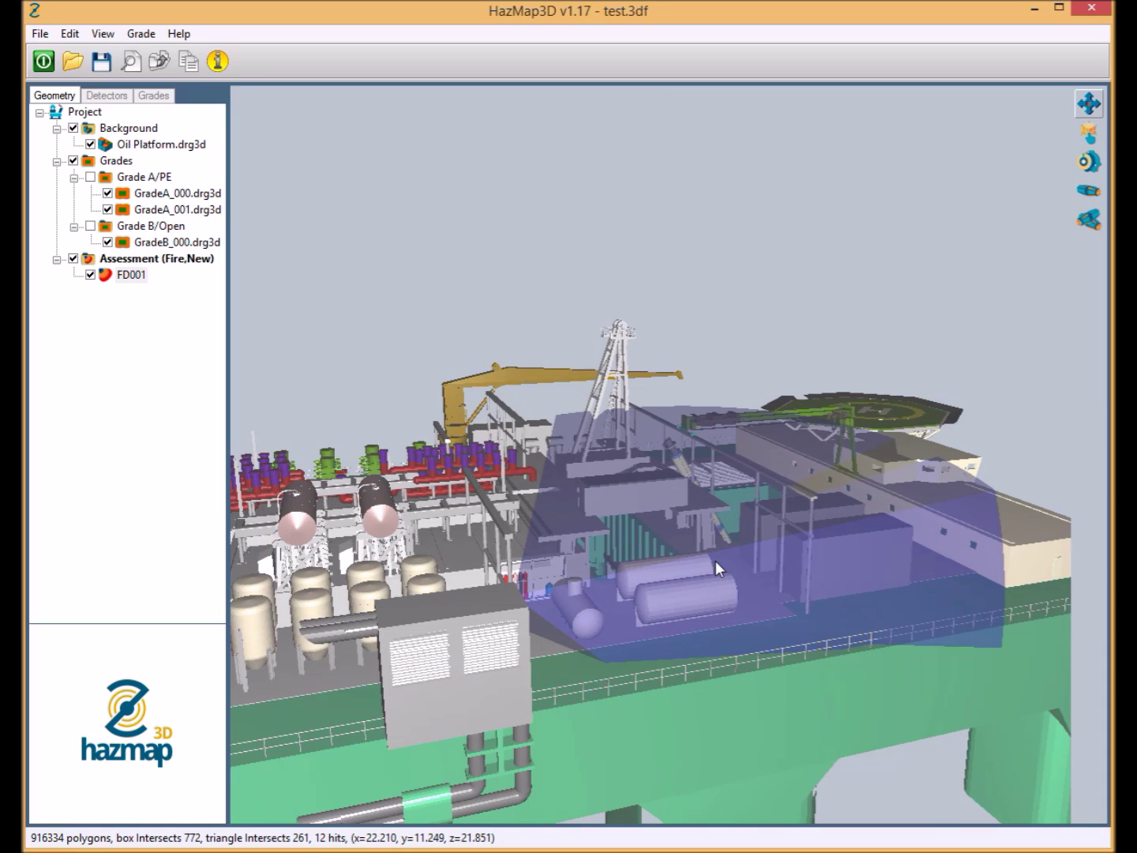
Hide FD001's coverage cone and place a second fire detector on the platform
click(90, 274)
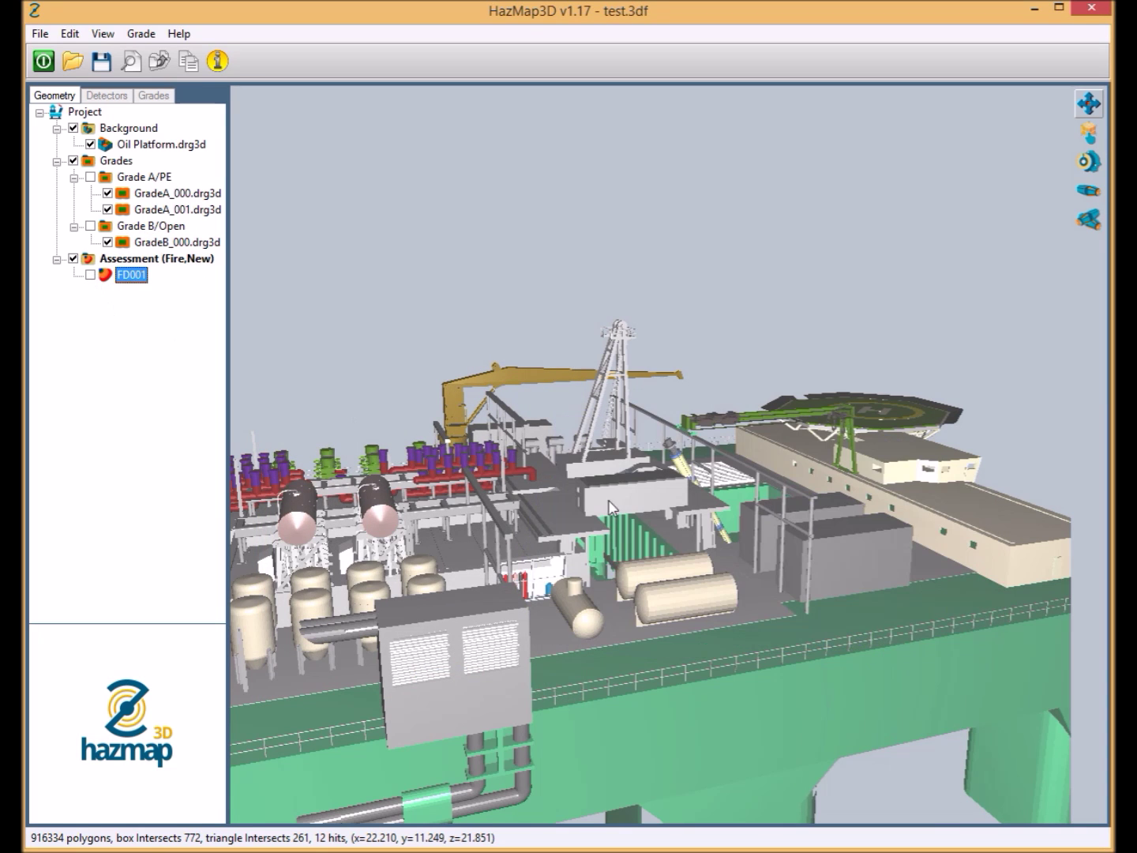
scroll(807, 531, up, 5)
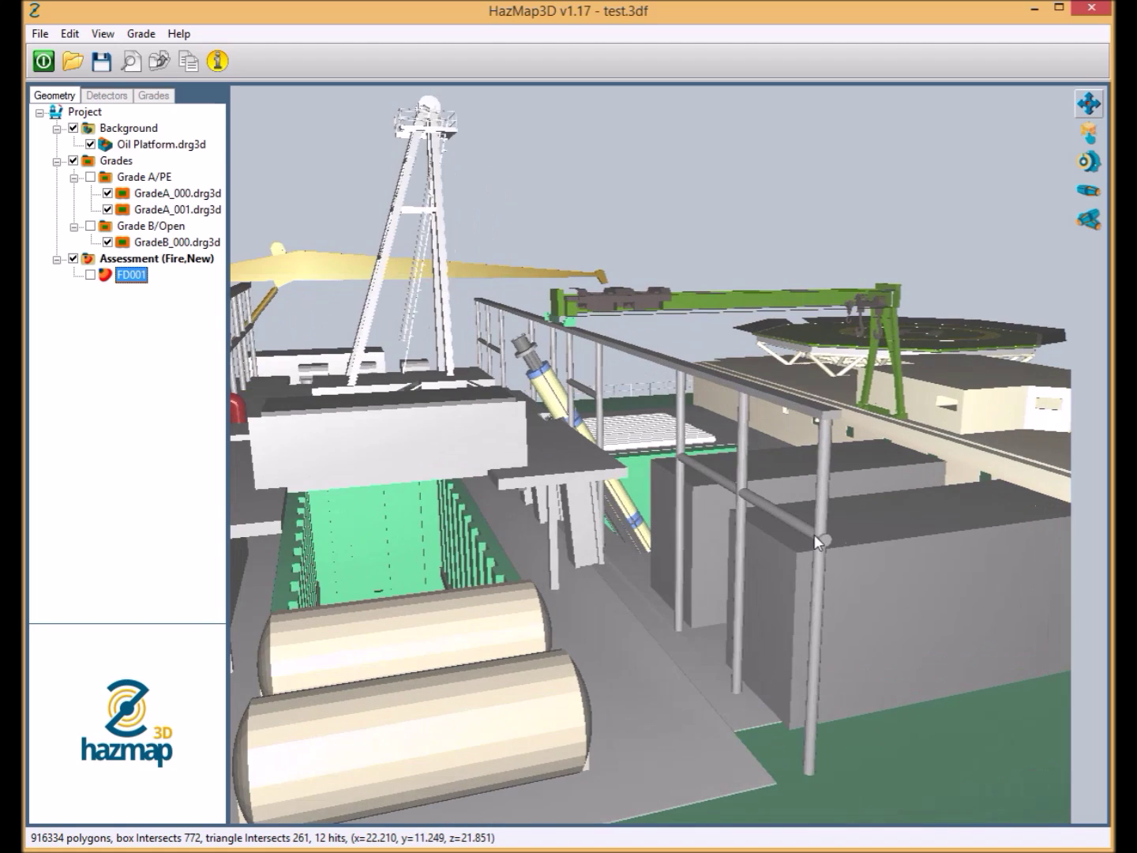
scroll(736, 496, up, 6)
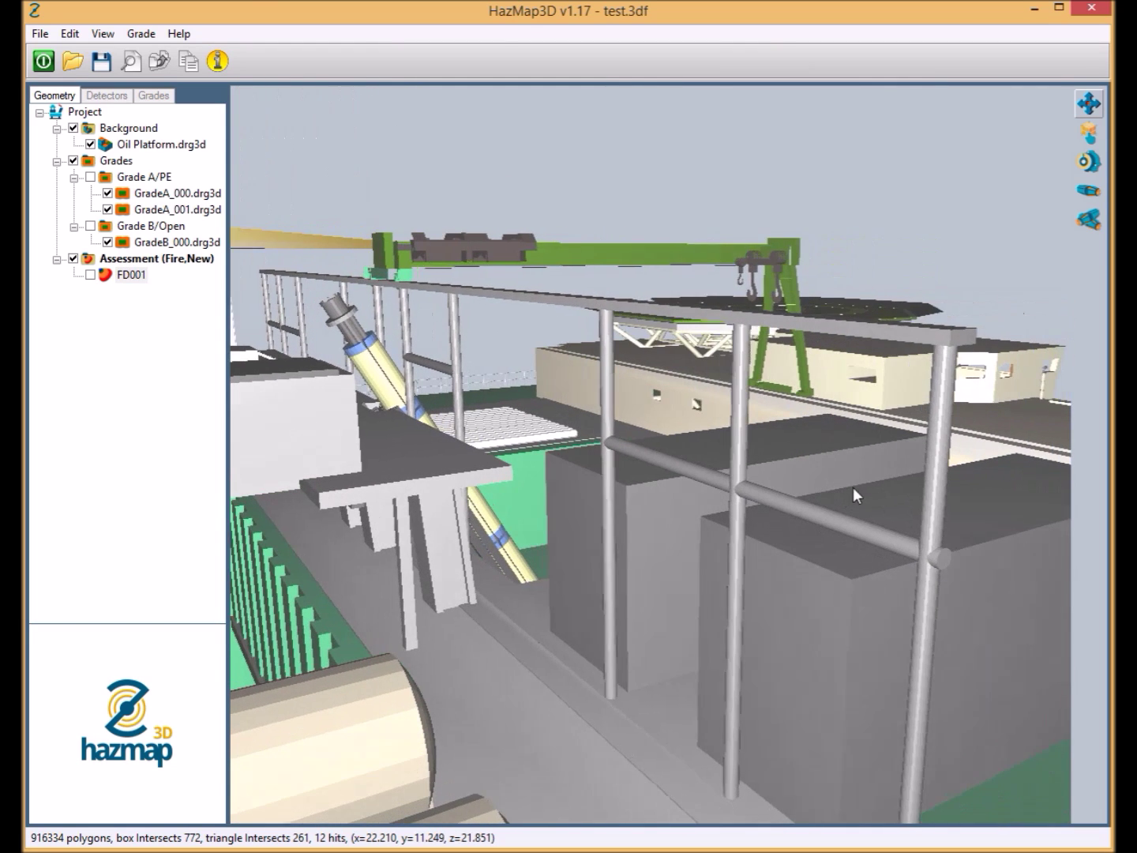
click(1089, 161)
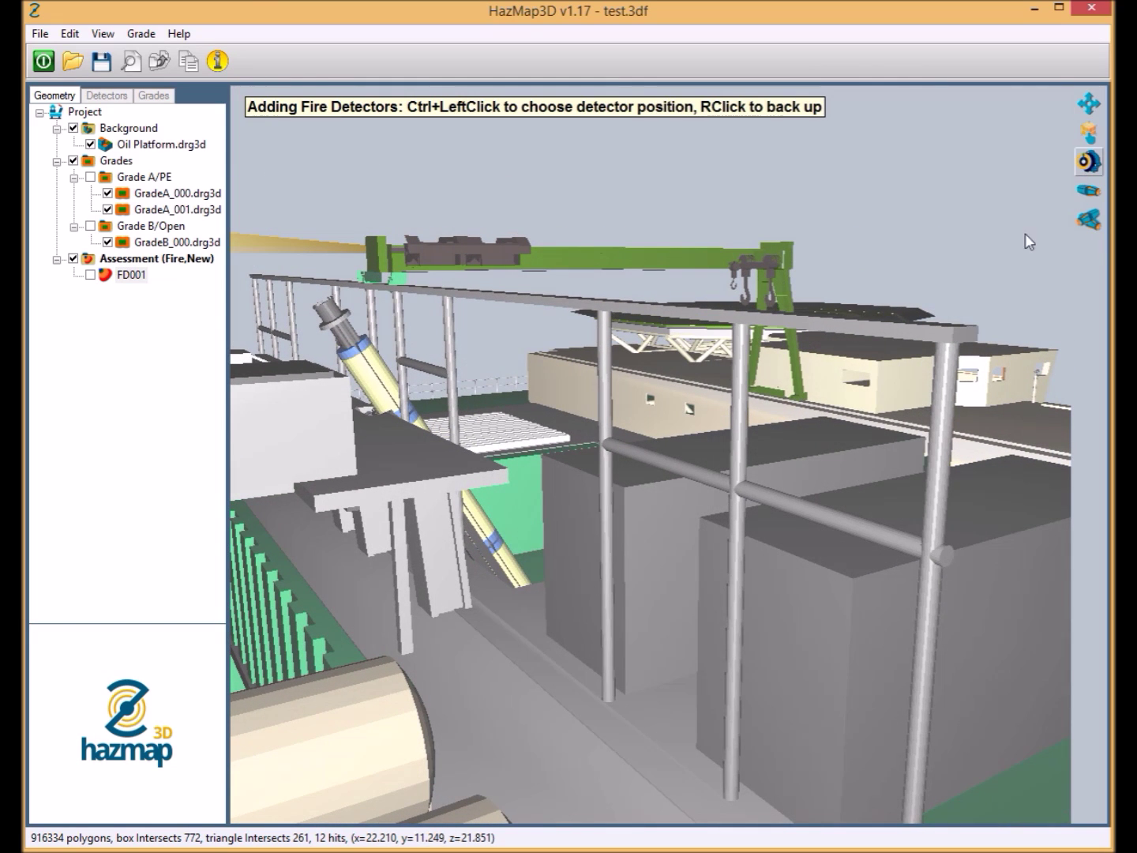
ctrl+click(735, 488)
drag(735, 485, 471, 531)
scroll(652, 513, down, 5)
drag(569, 544, 624, 509)
Rename Det02 to FD002 and aim it at pan 180 and tilt 20
double_click(132, 291)
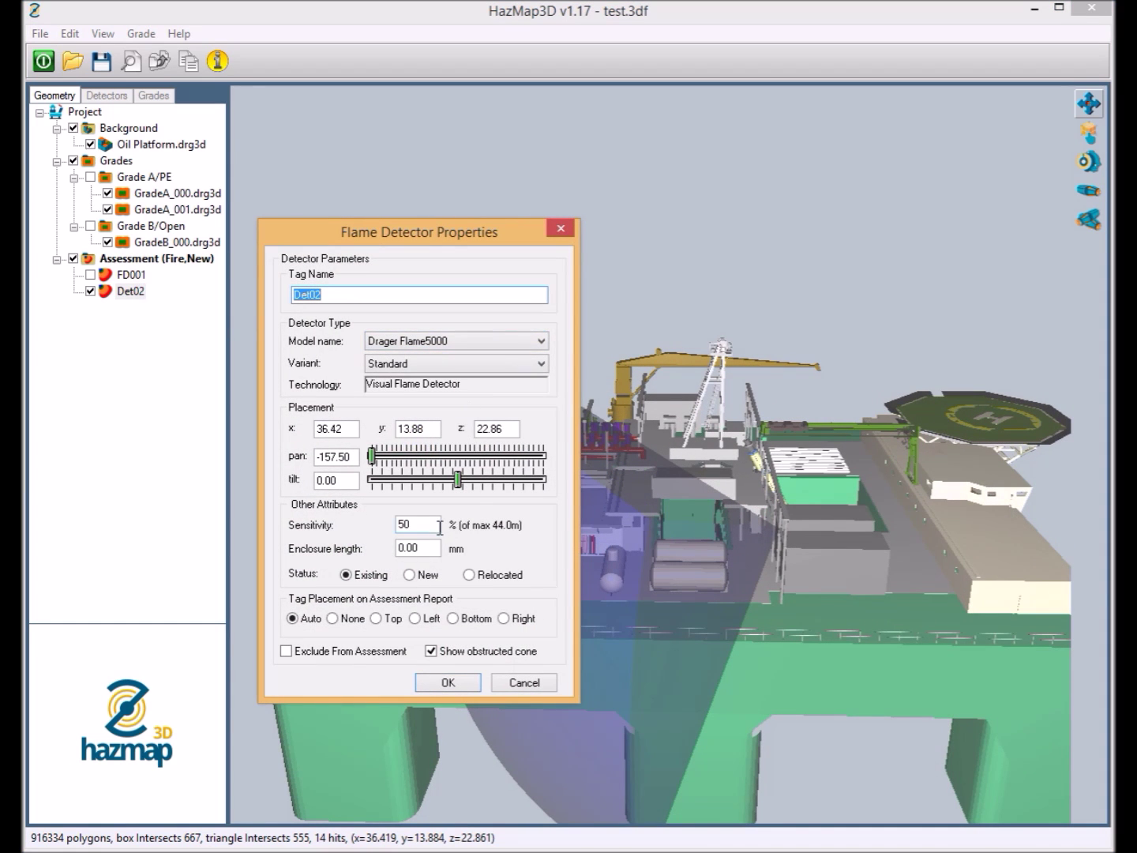
text(FD002)
click(354, 458)
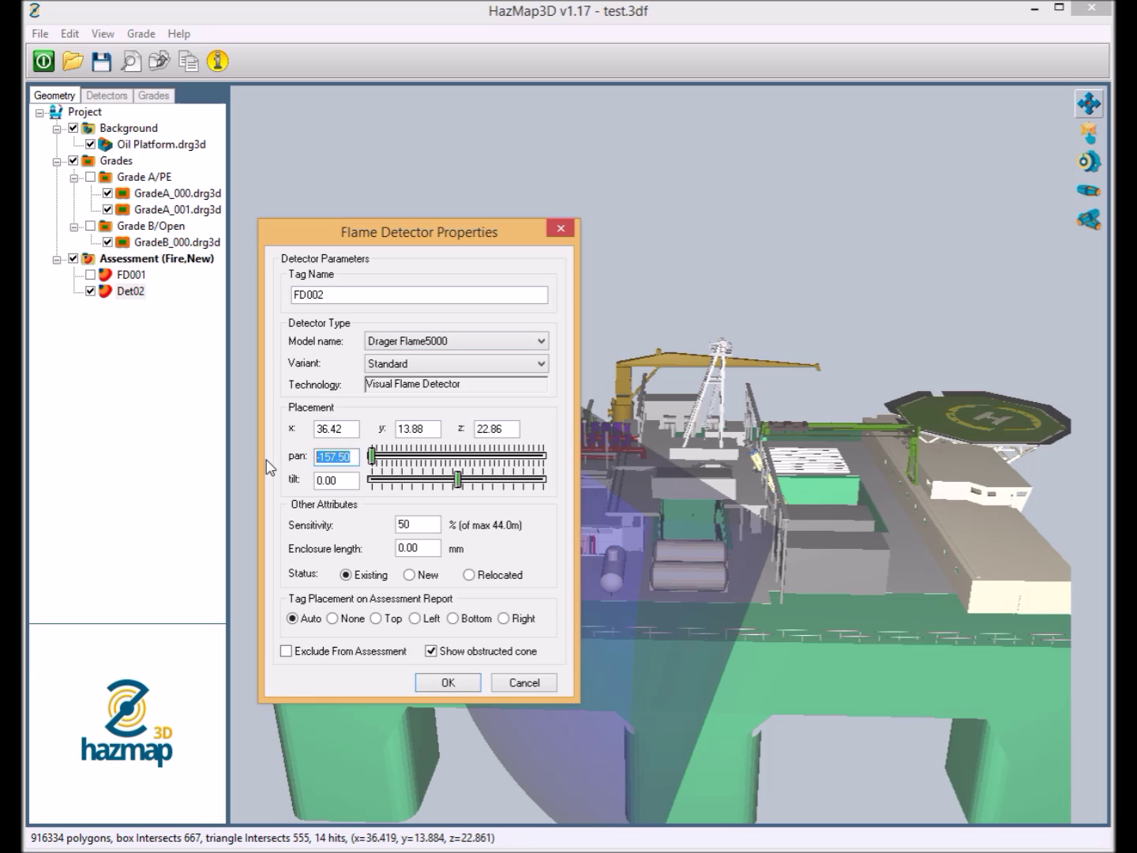
text(180)
click(343, 484)
text(20)
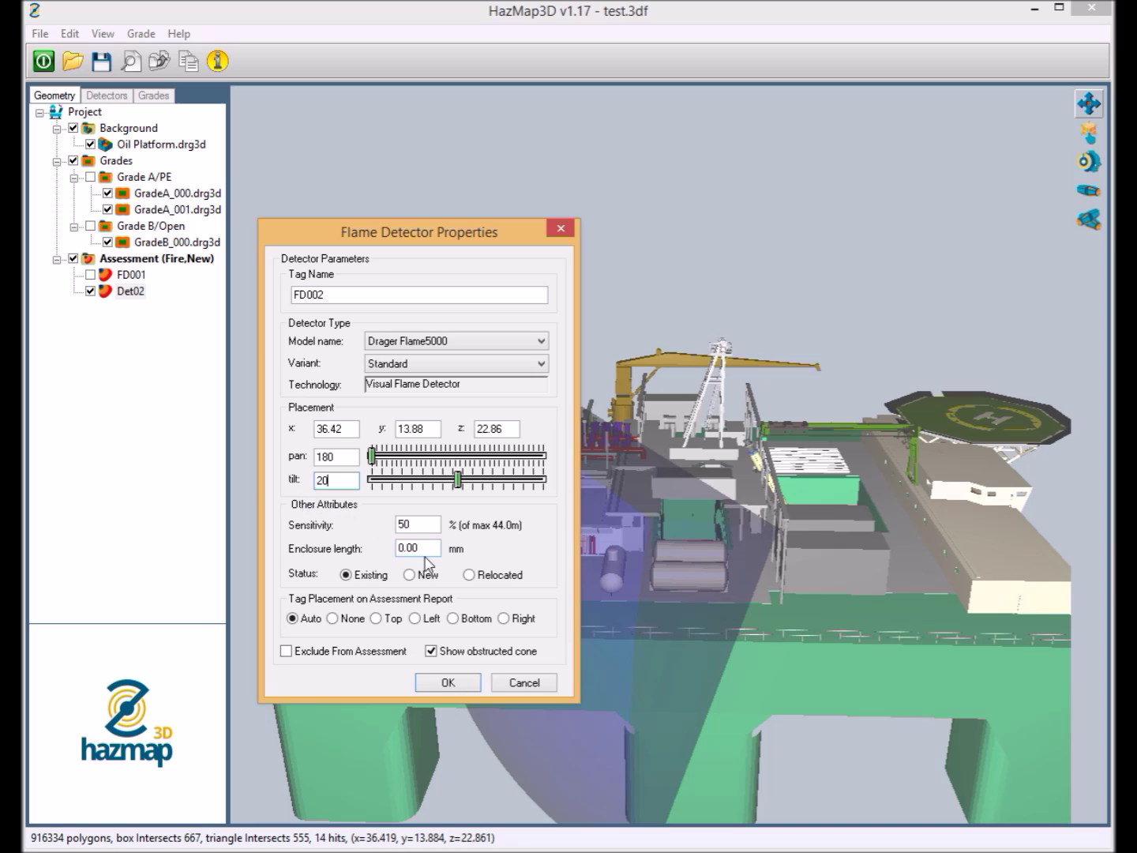
click(448, 682)
Hide FD002's coverage cone from the model
drag(687, 604, 541, 555)
scroll(561, 553, up, 5)
drag(654, 613, 417, 608)
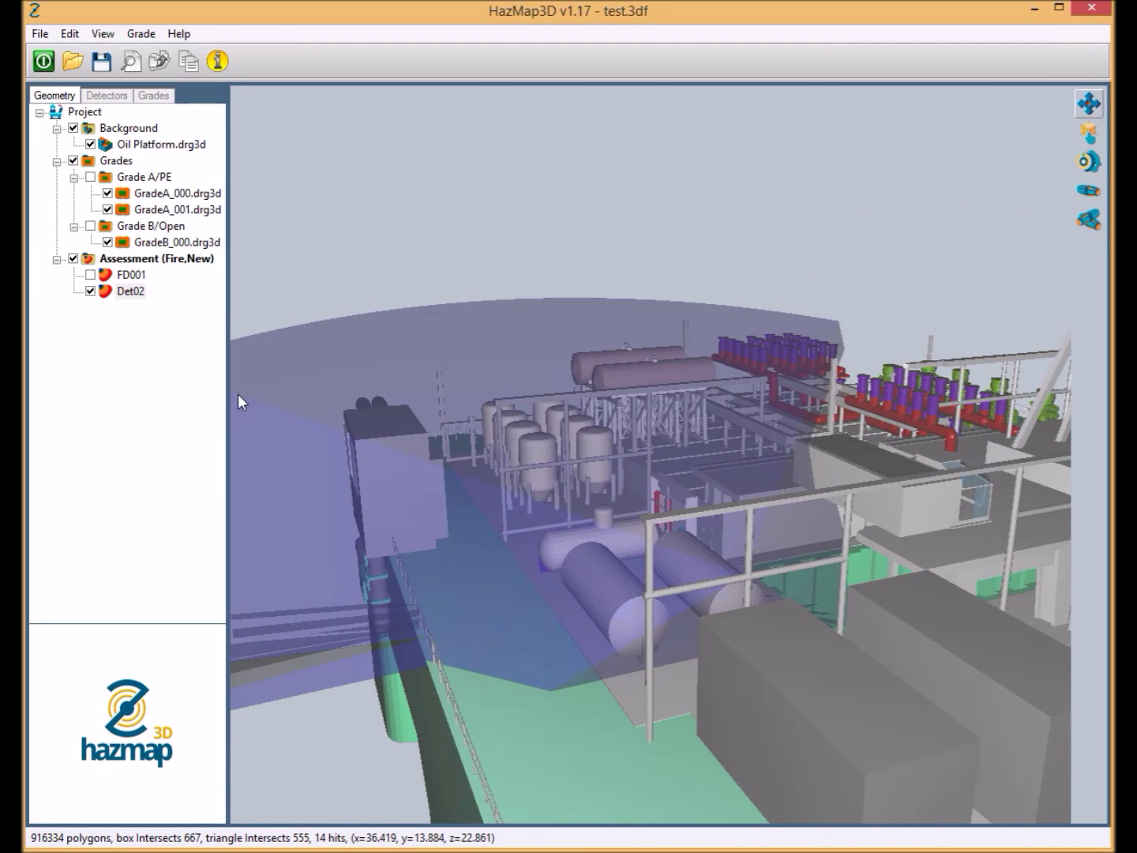
click(90, 290)
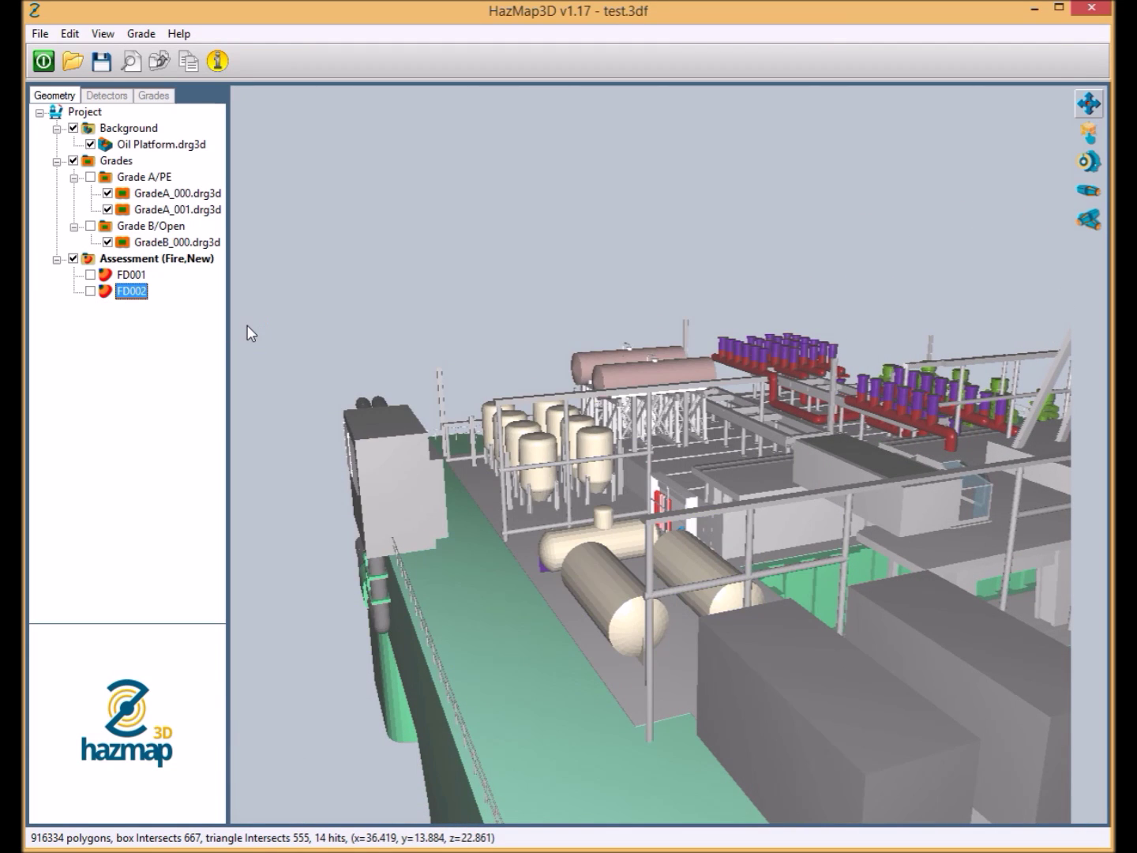
drag(508, 381, 1048, 541)
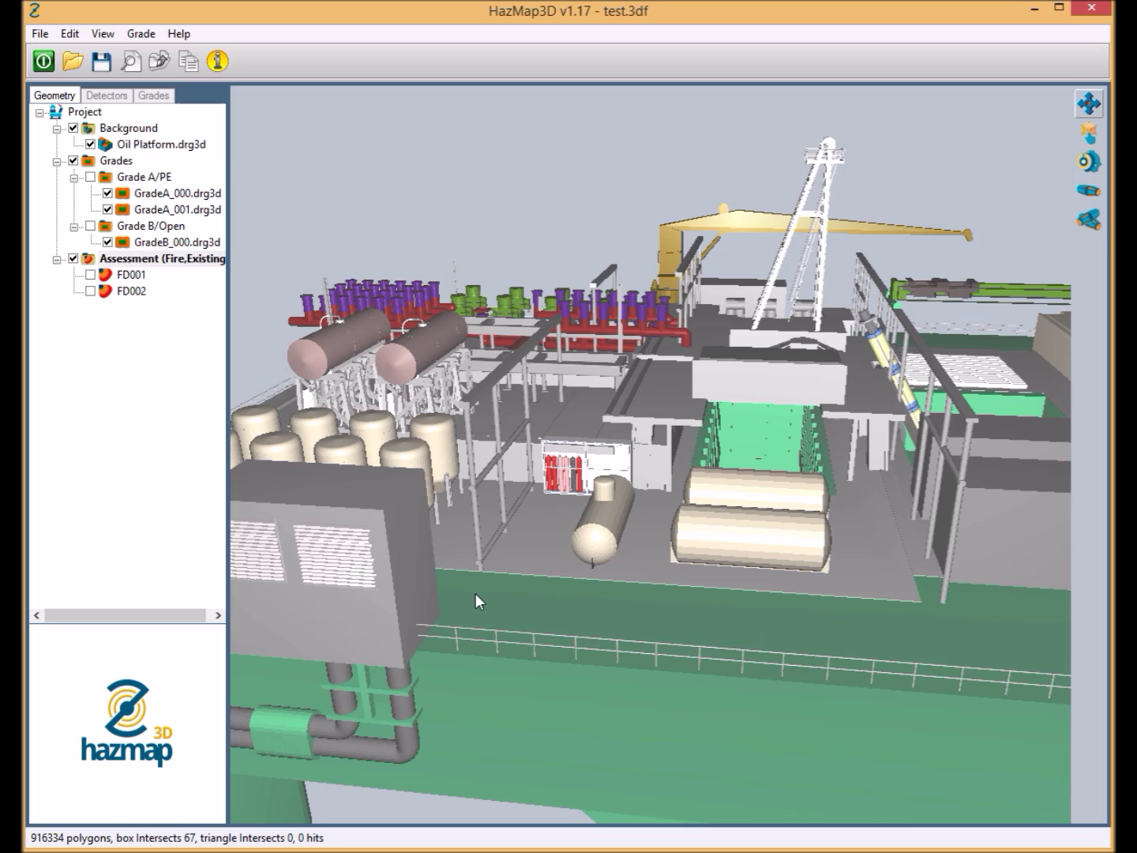
click(90, 177)
click(90, 226)
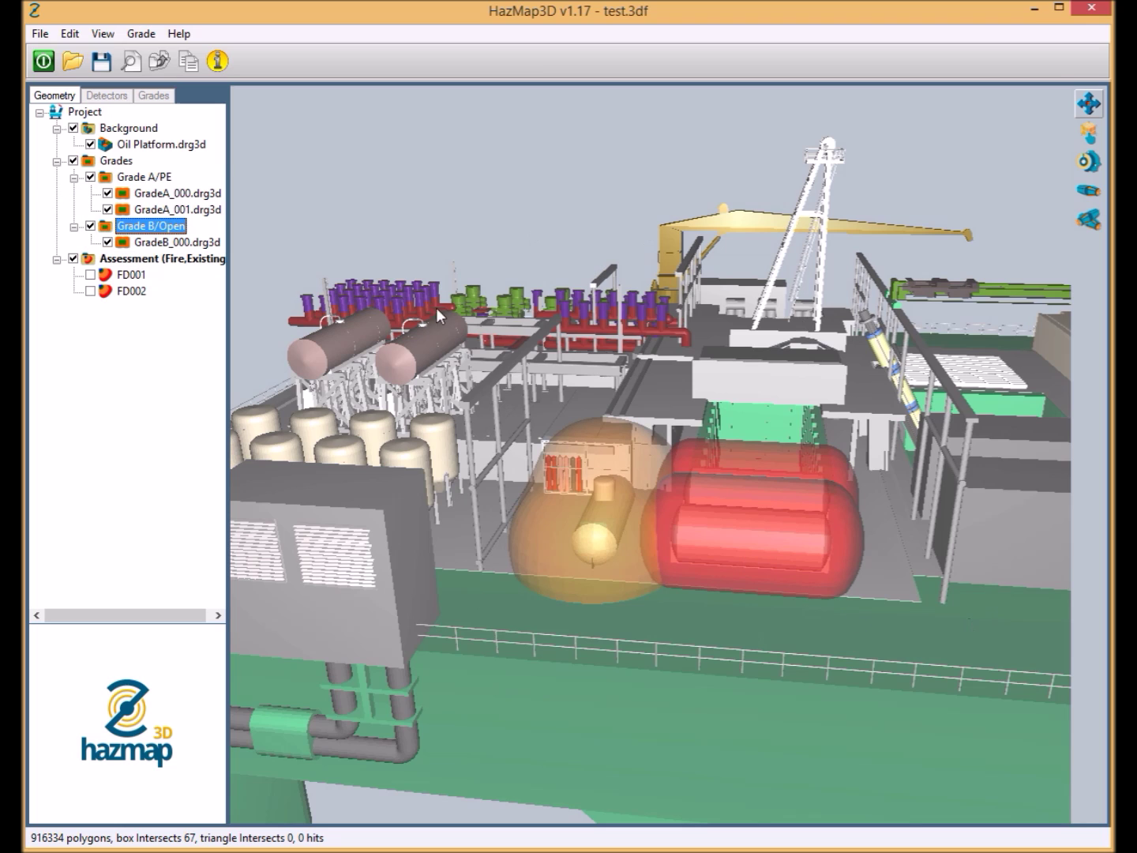
click(89, 177)
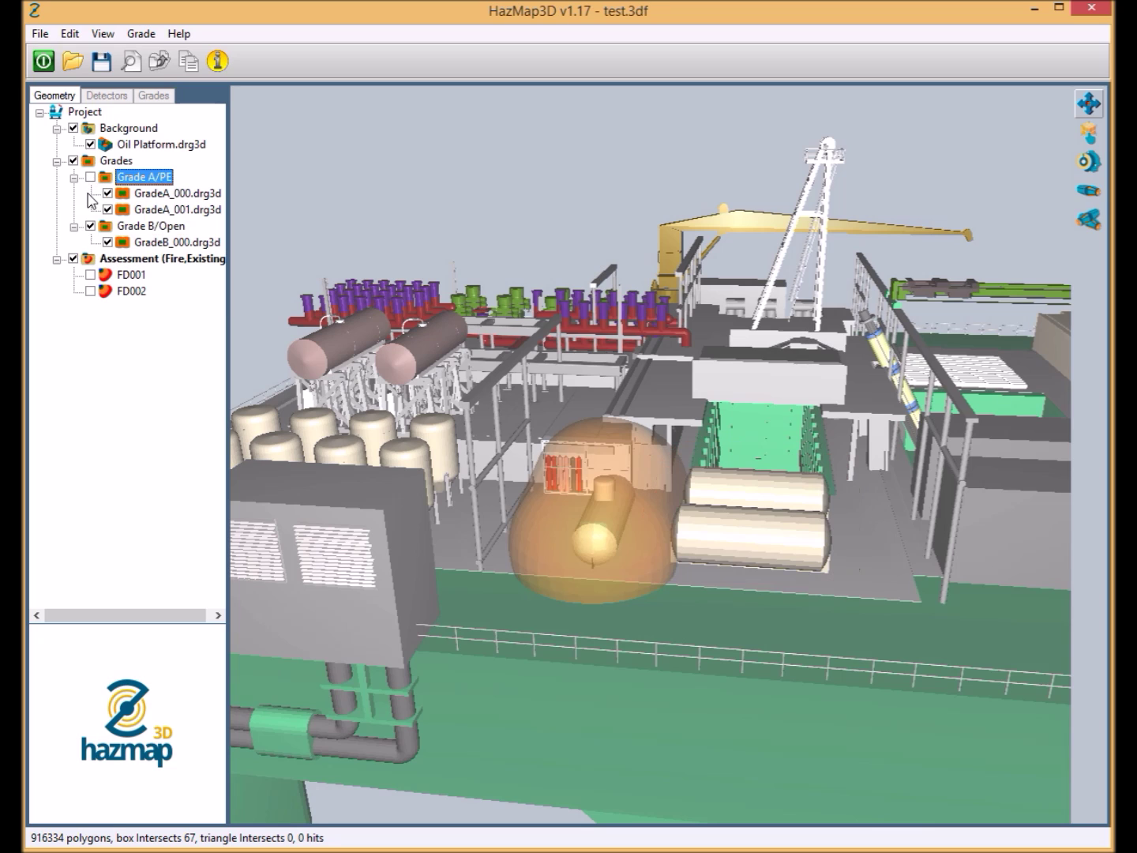
click(90, 226)
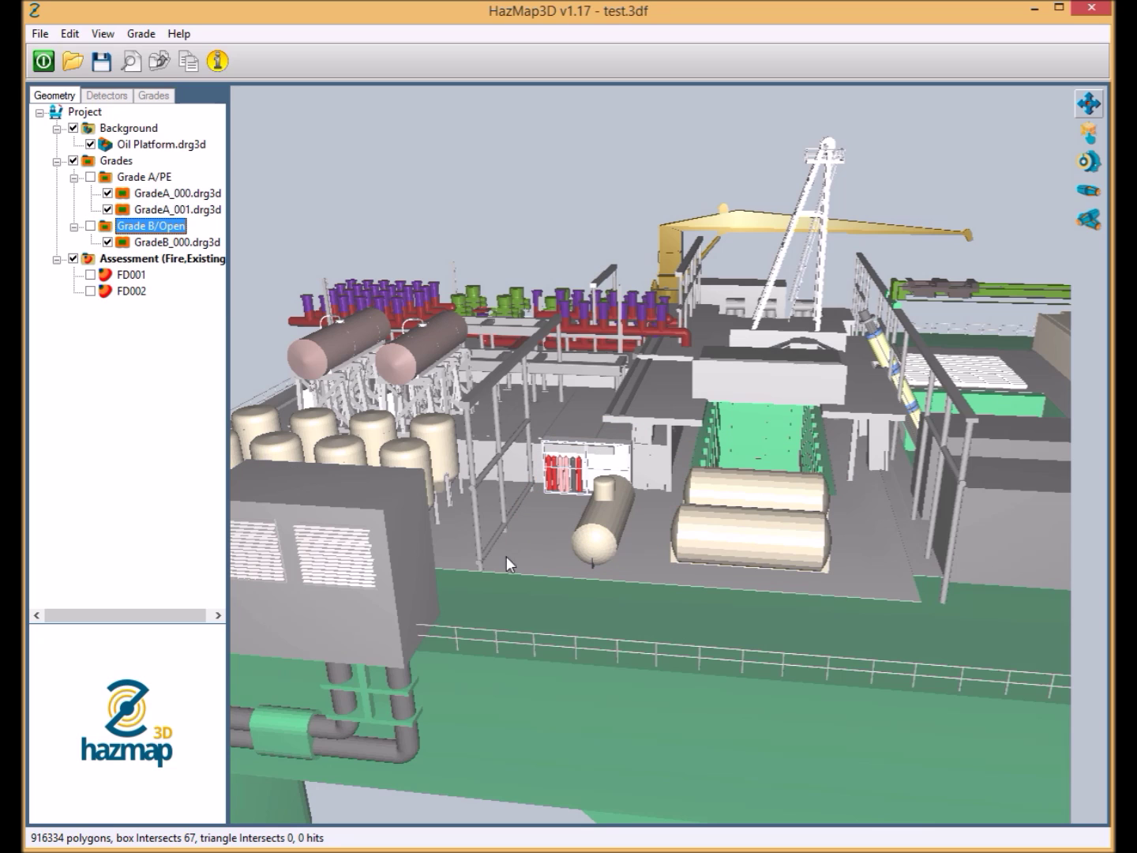
click(466, 597)
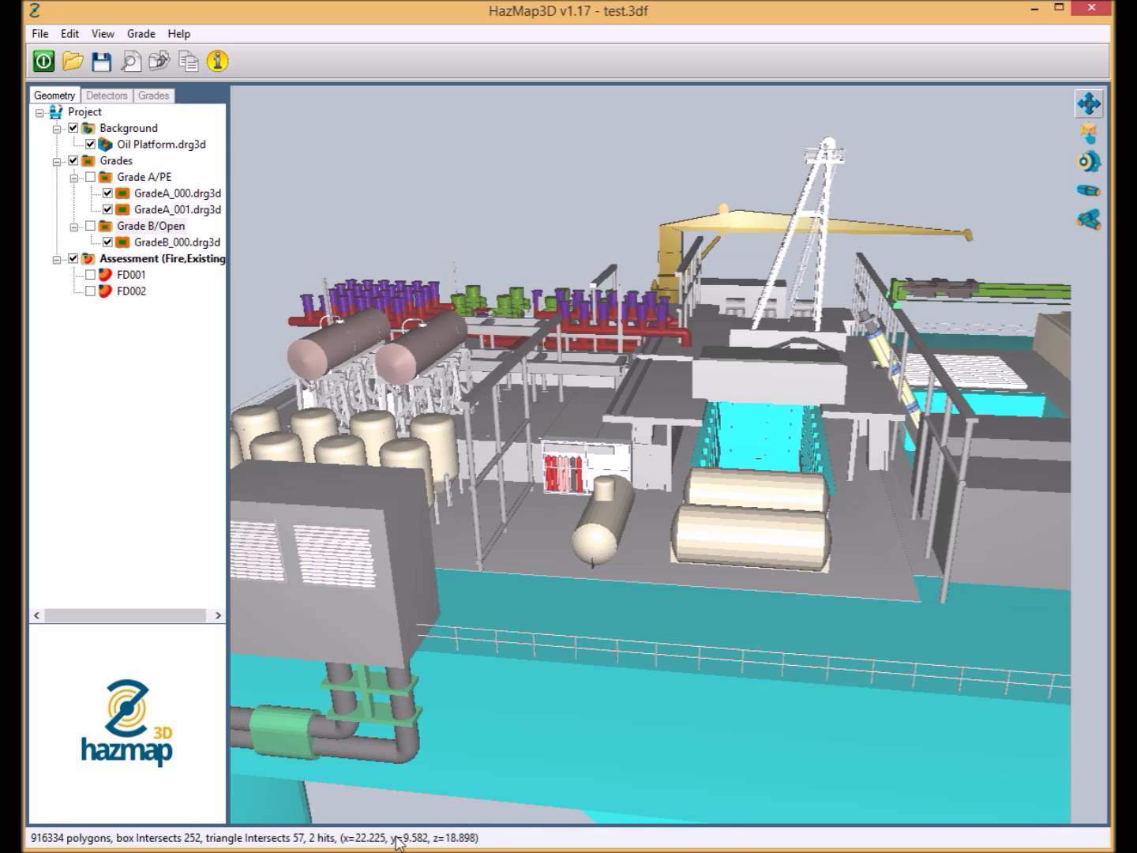
click(898, 488)
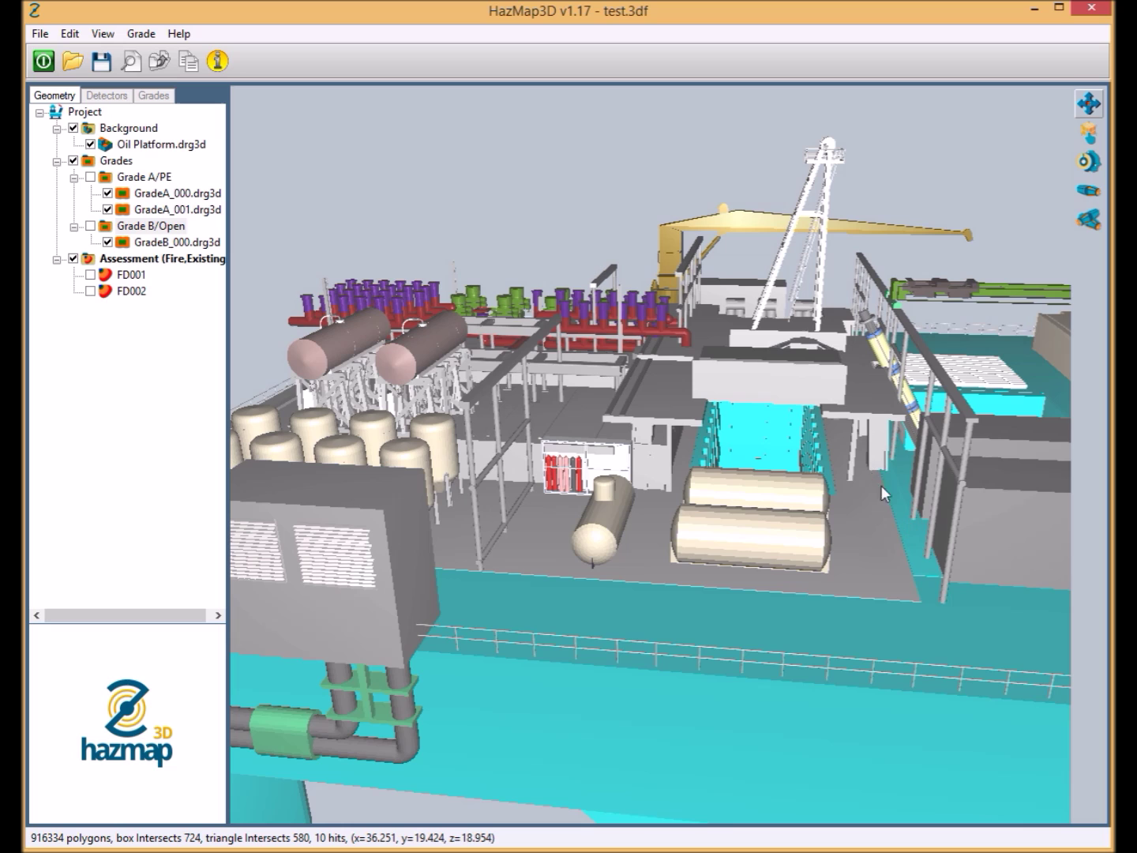
click(528, 214)
right_click(126, 263)
Turn on detectors FD001 and FD002, hide the Assessment shading, and open its Assess... settings
click(184, 287)
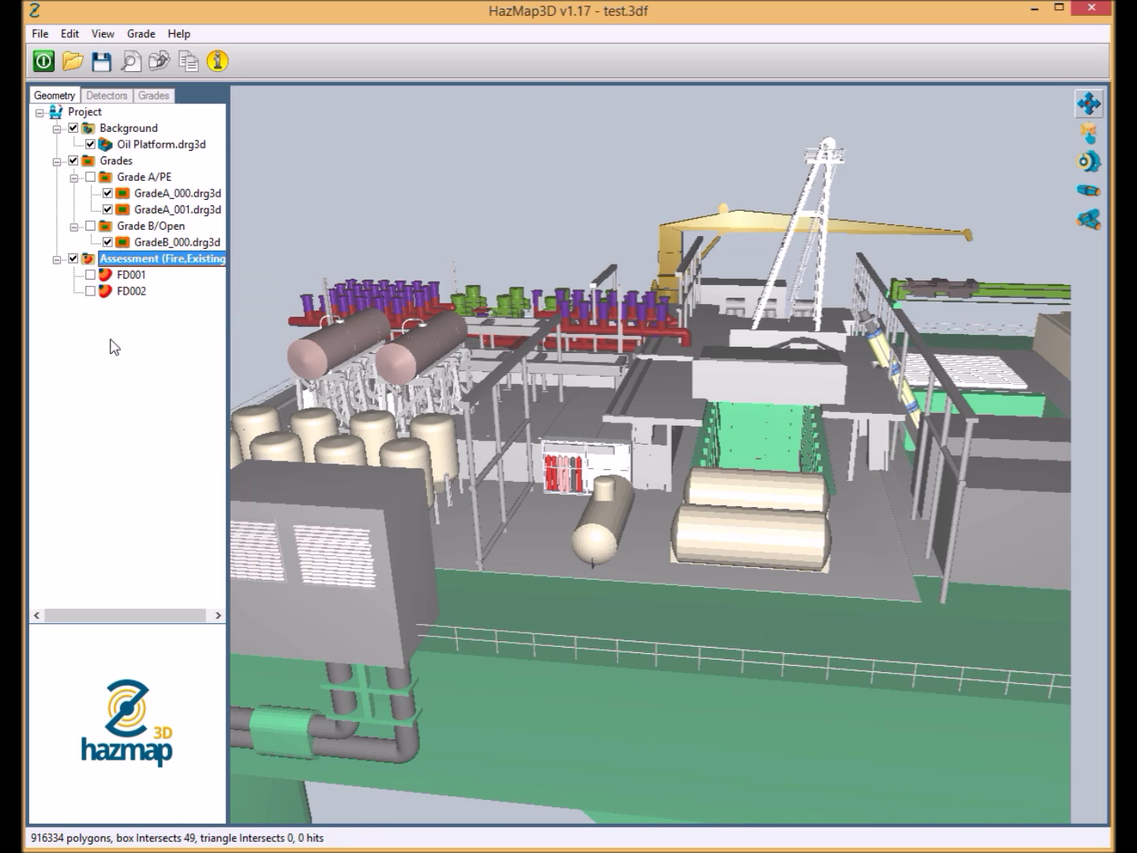
click(90, 273)
click(90, 290)
click(72, 259)
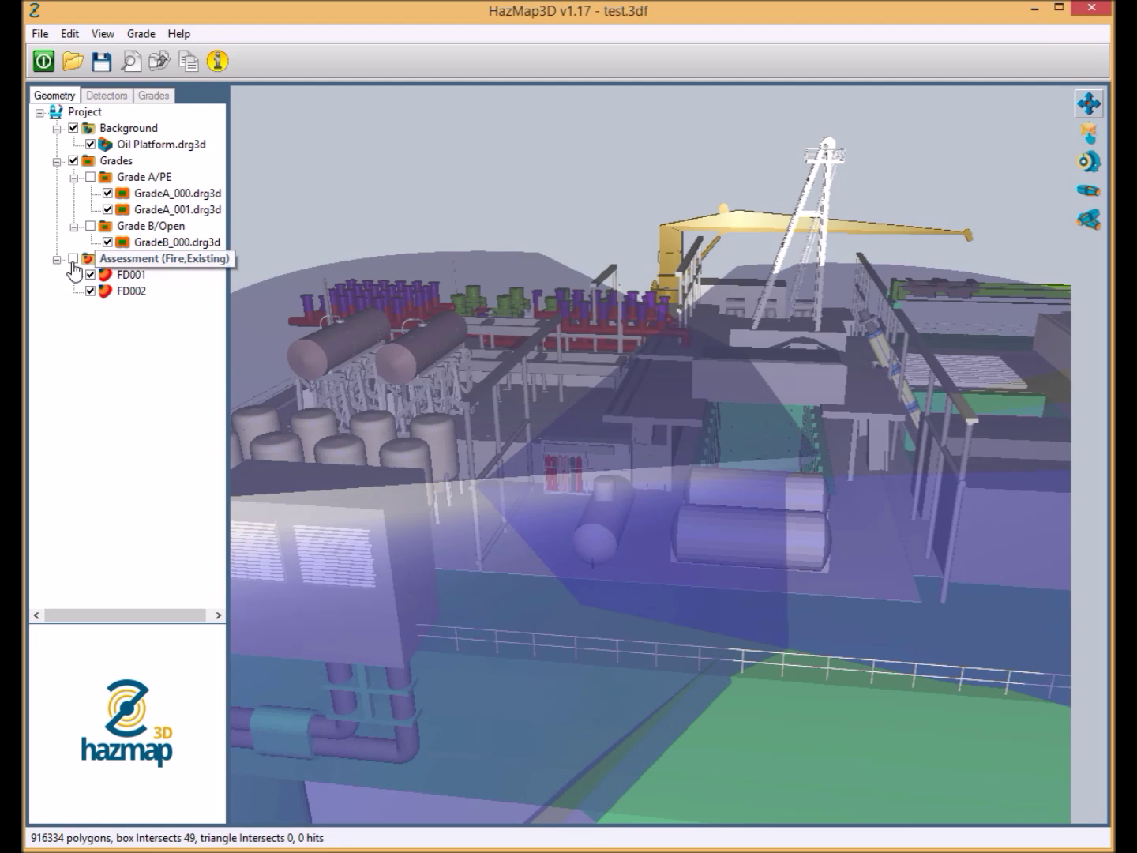
right_click(121, 266)
click(140, 278)
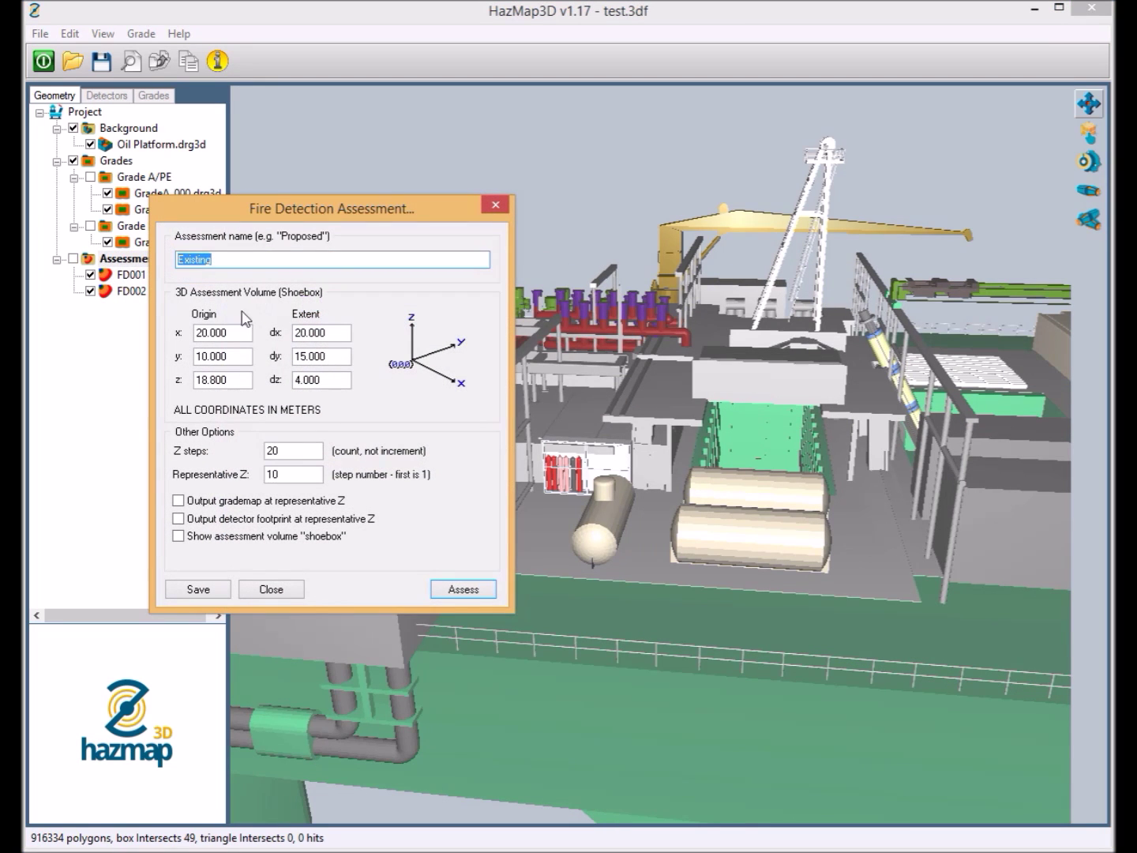
Review the shoebox X/Y/Z origin, extents and Z step values, then run the assessment
click(241, 332)
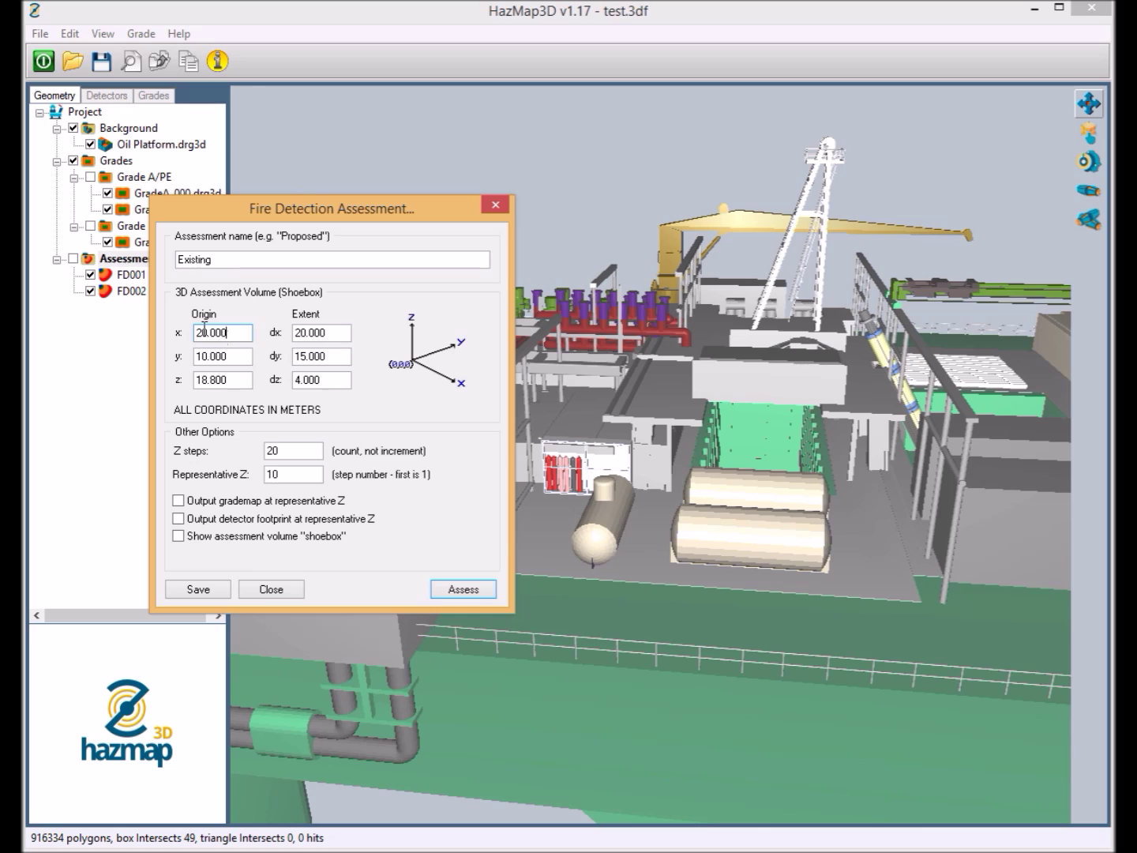
drag(236, 330, 150, 335)
drag(236, 353, 154, 357)
drag(238, 380, 175, 385)
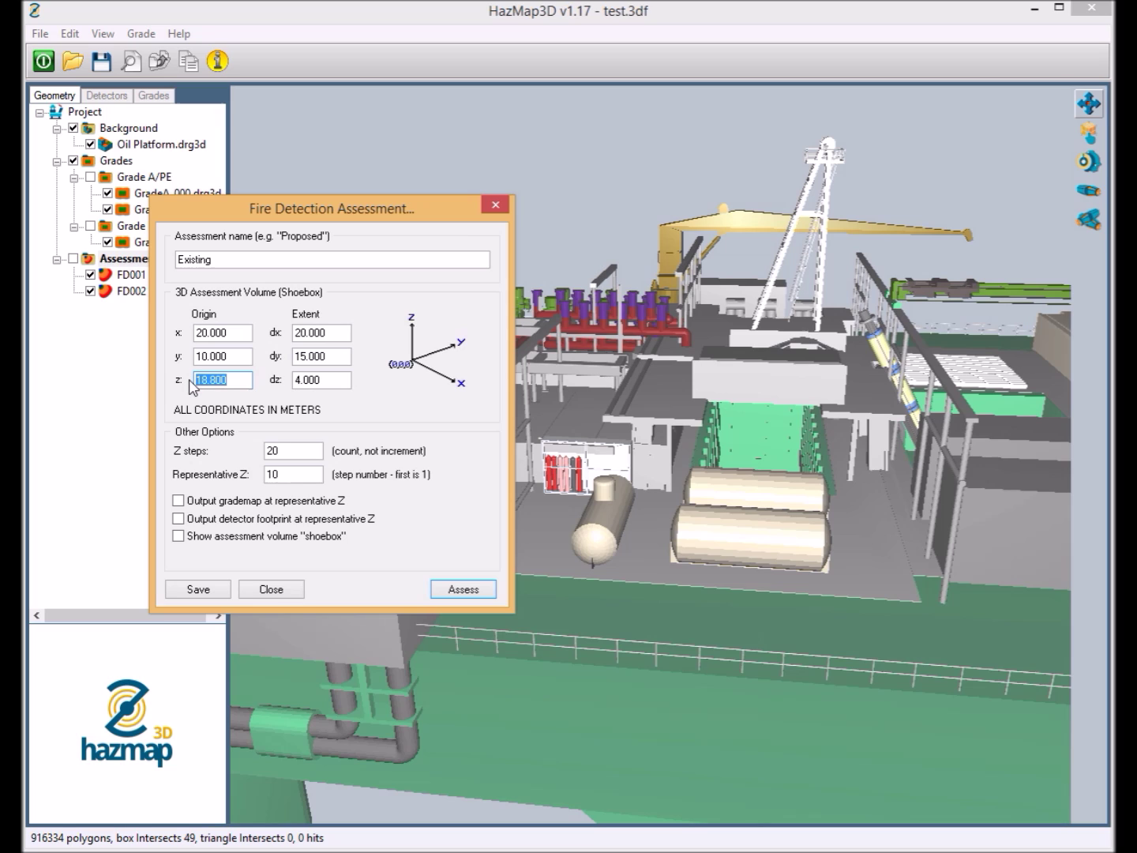
click(349, 335)
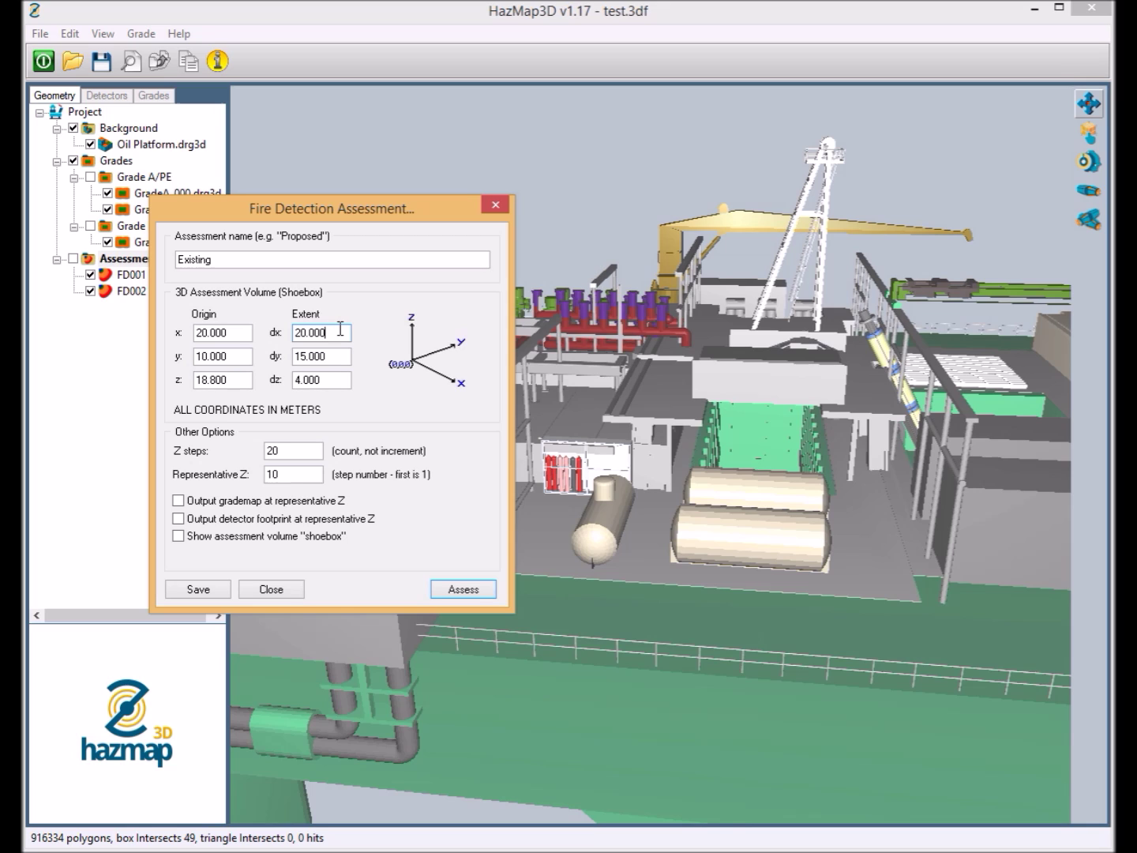
drag(349, 333, 278, 357)
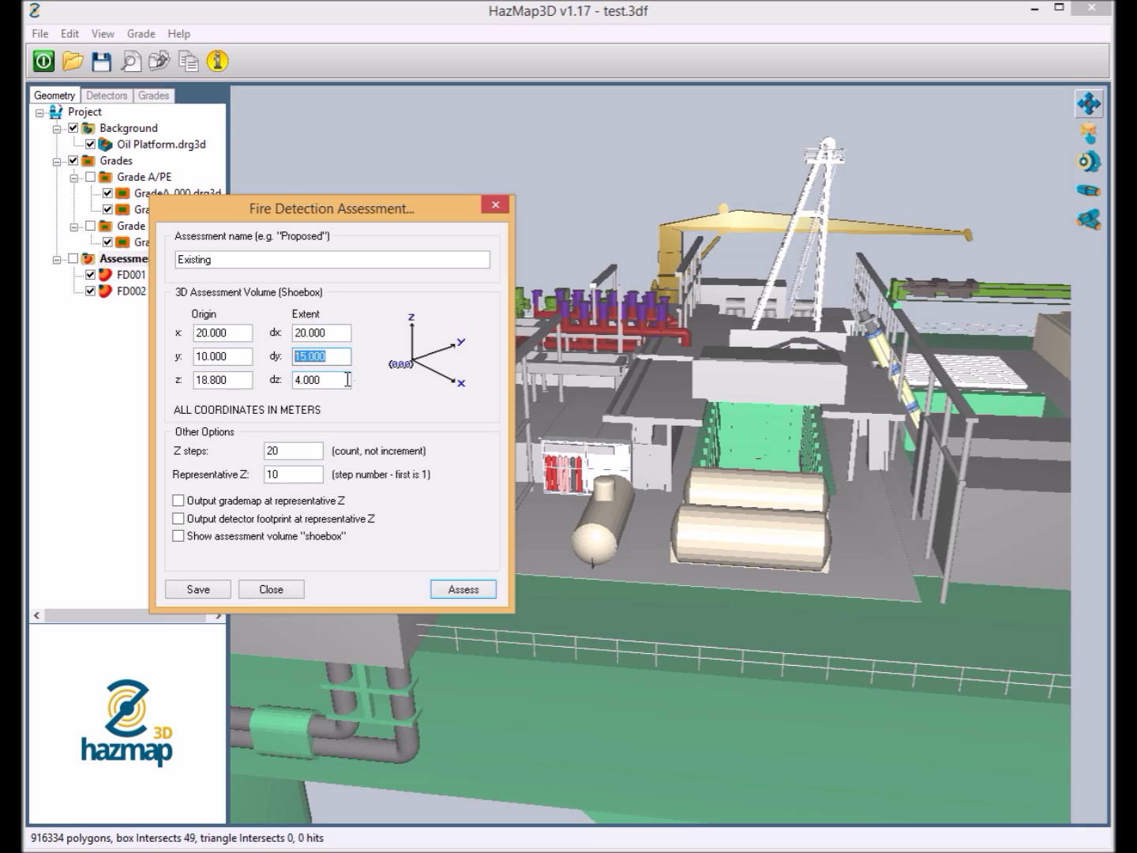
drag(347, 380, 290, 381)
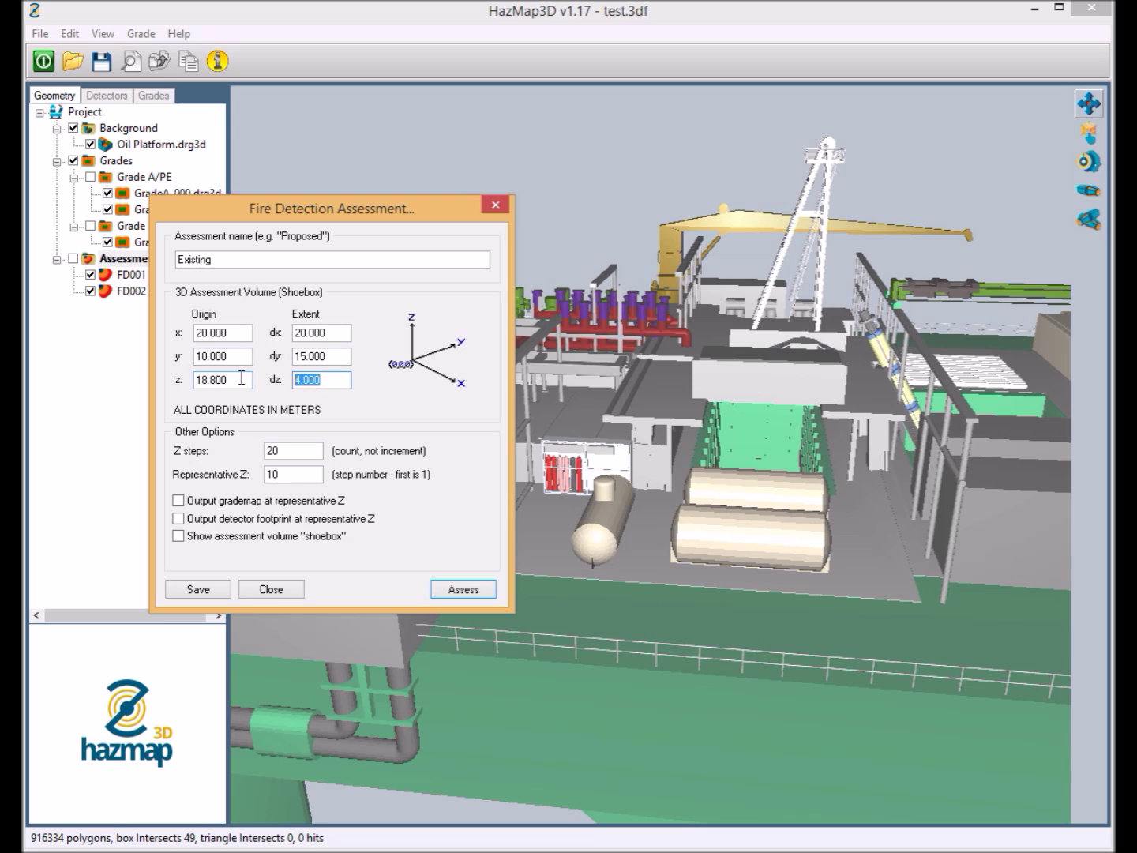
click(305, 451)
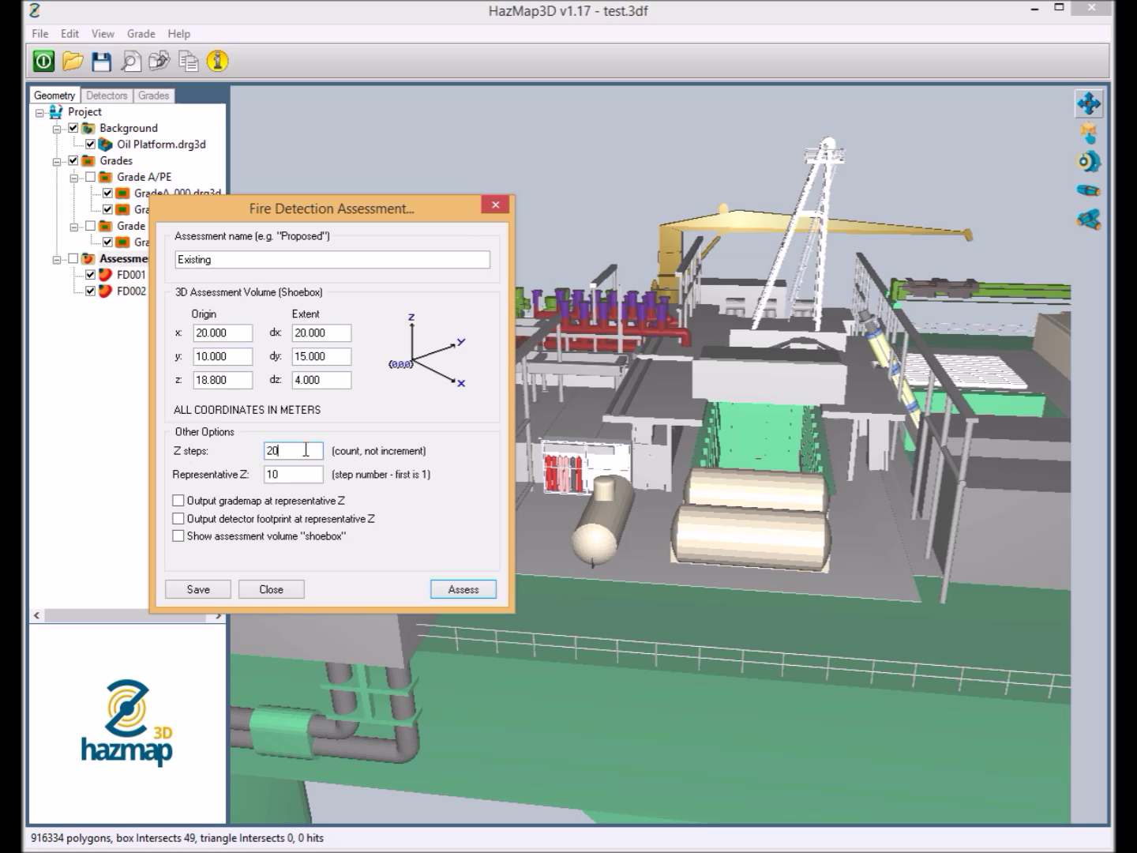
click(288, 473)
click(480, 592)
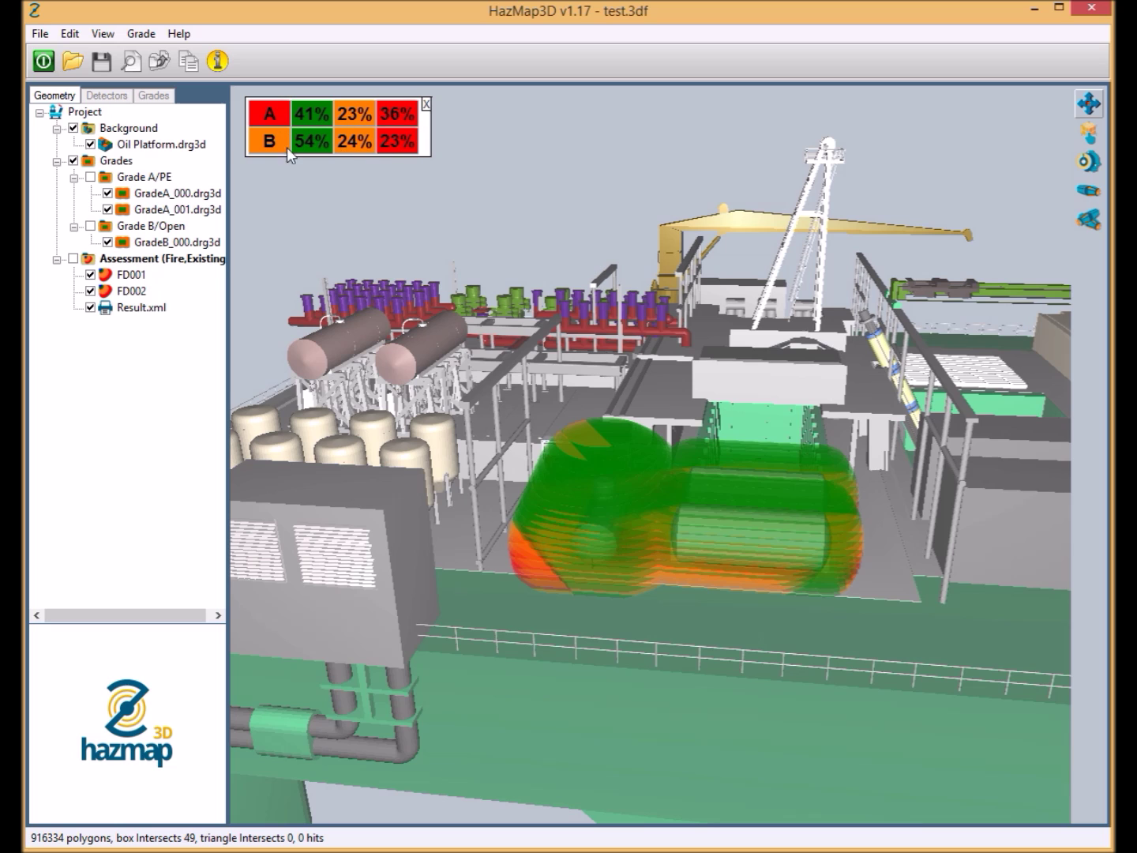
Hide the Result.xml coverage shading and its percentage summary
click(90, 308)
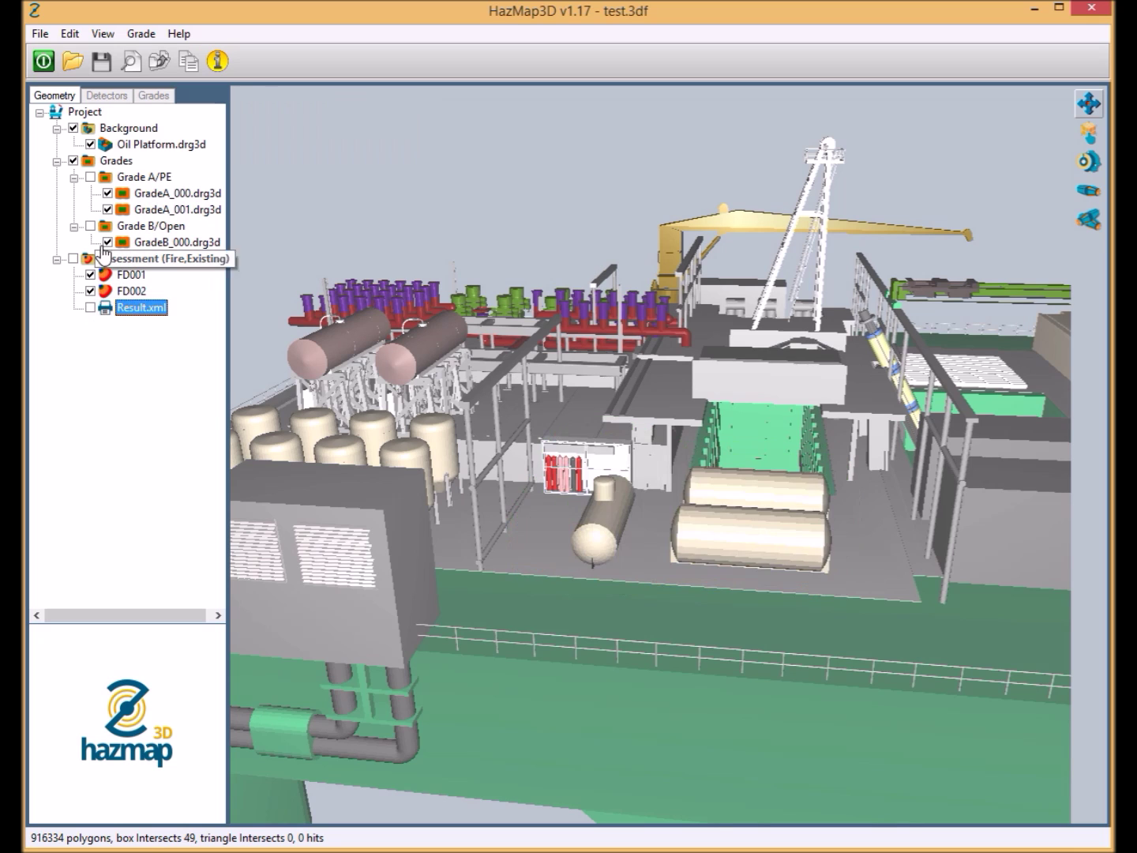
Toggle the Grade A/PE and Grade B/Open volumes on and off, then show the Result.xml coverage again
click(90, 177)
click(90, 226)
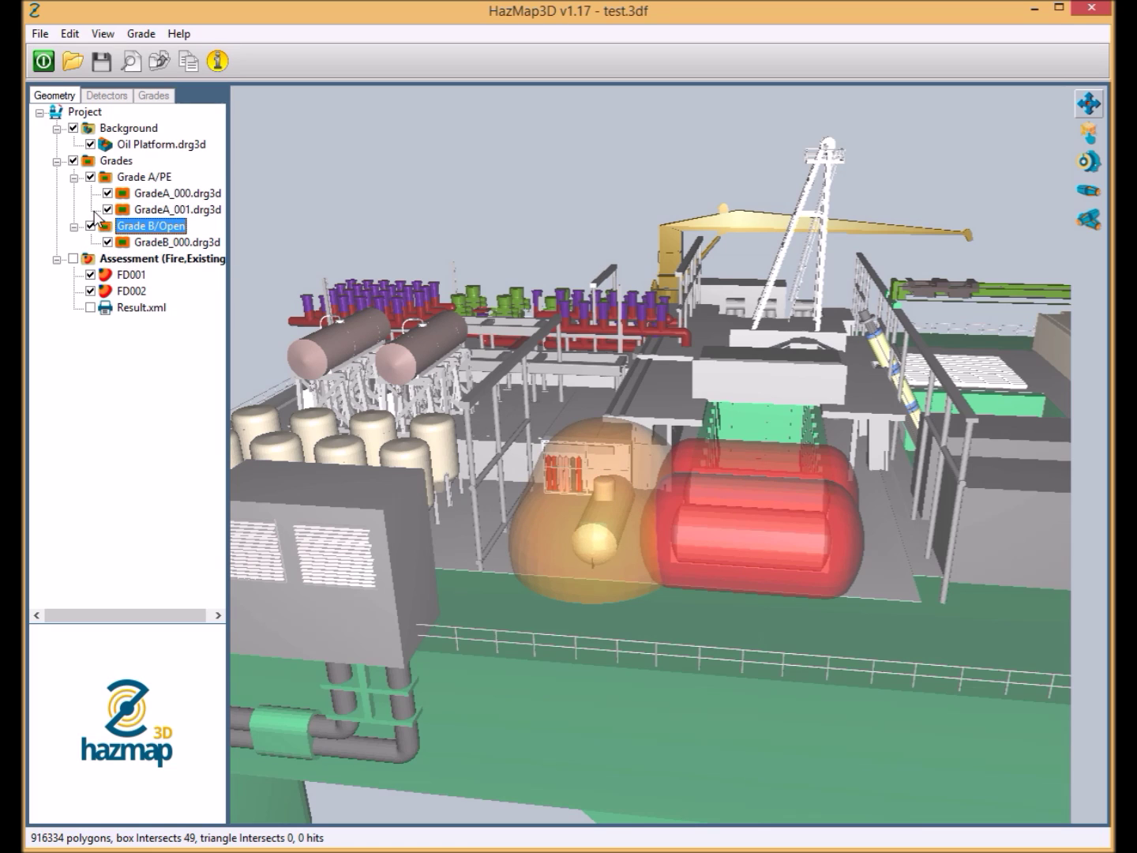
click(89, 177)
click(89, 225)
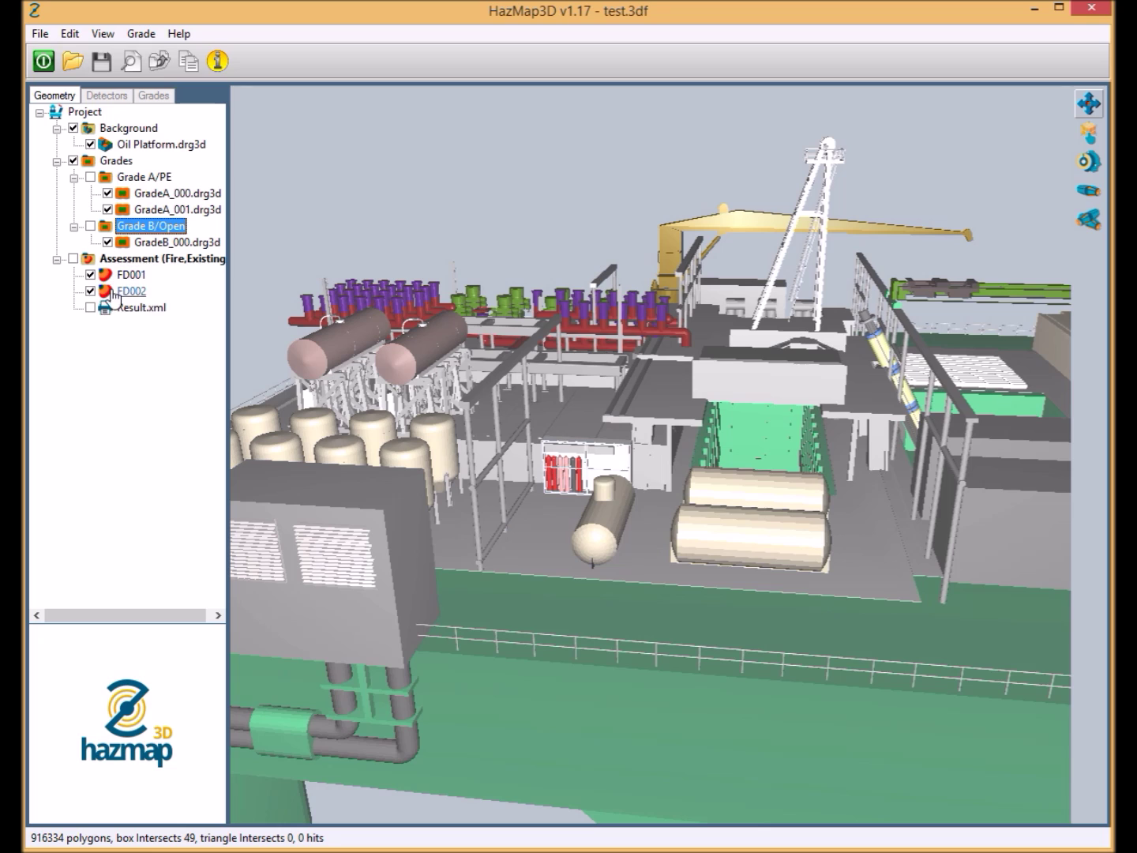
click(90, 307)
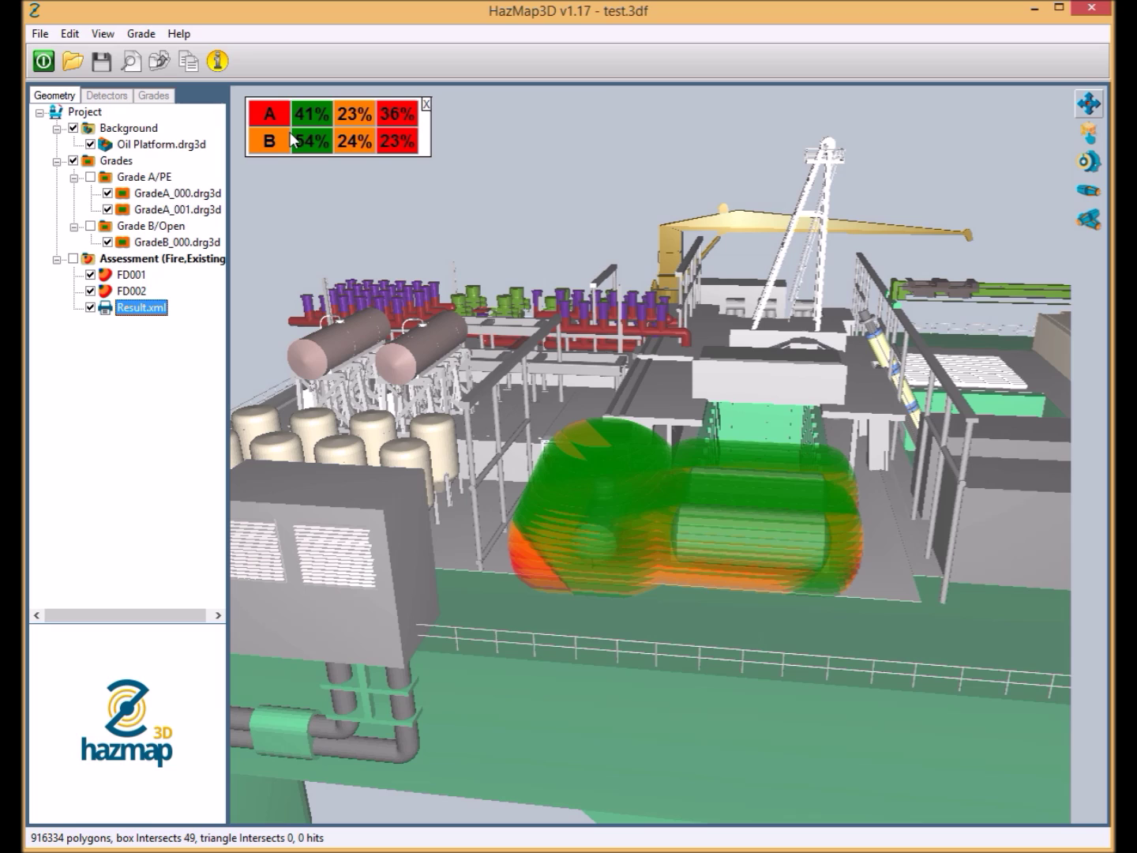
click(1076, 323)
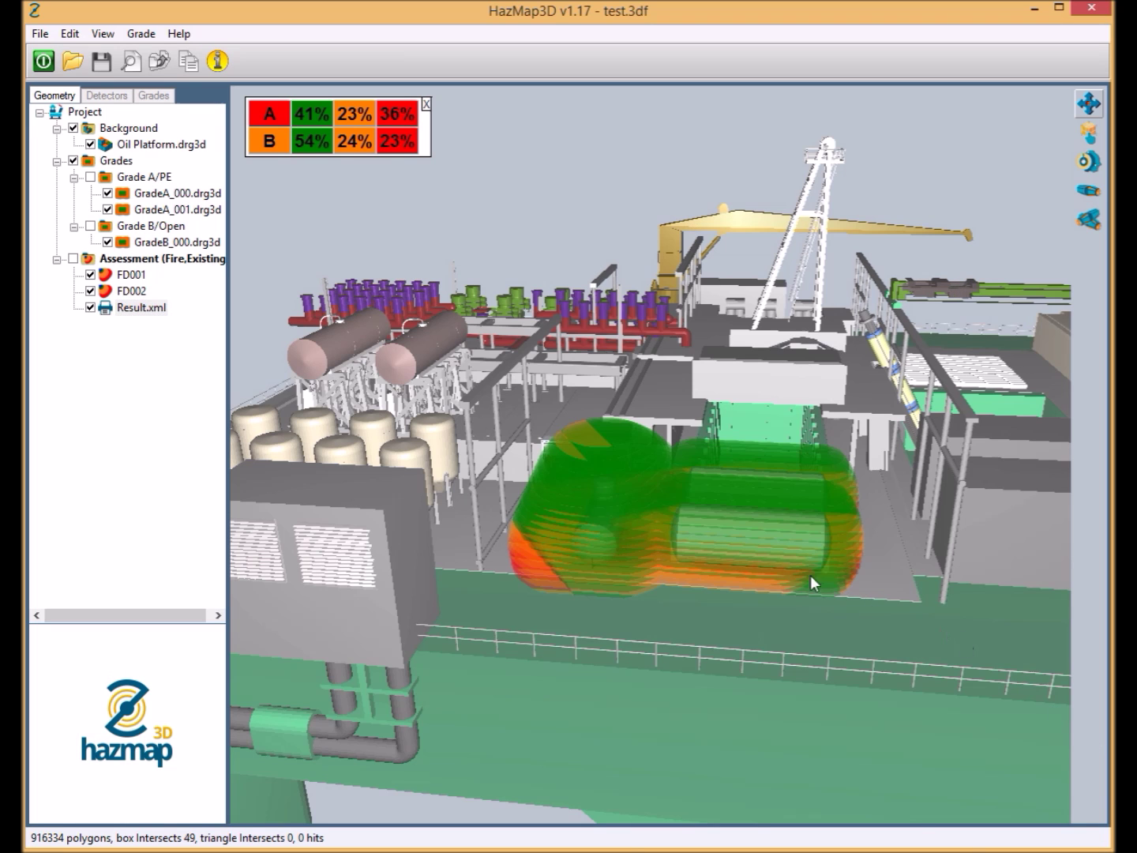
Orbit and zoom around the fire coverage cloud, tanks and derrick, then open the Open Project dialog
drag(746, 566, 698, 562)
scroll(726, 527, up, 2)
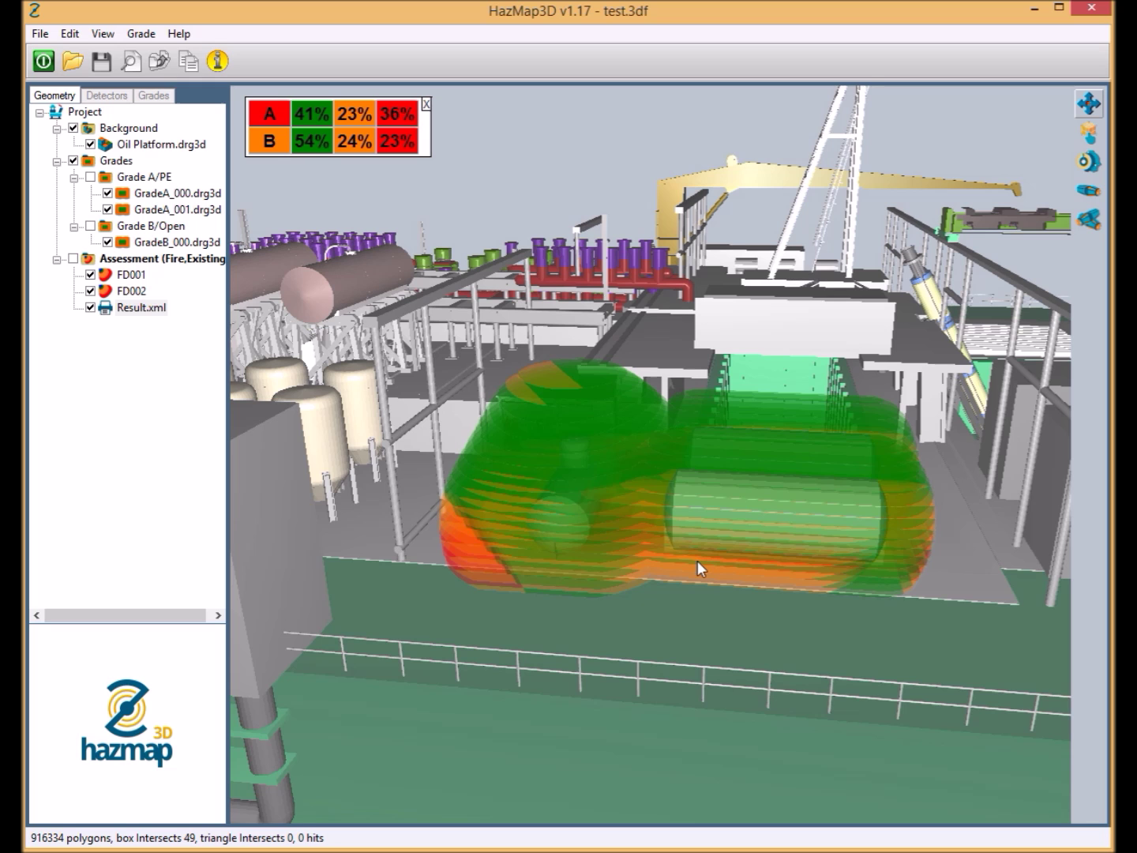
drag(697, 561, 402, 478)
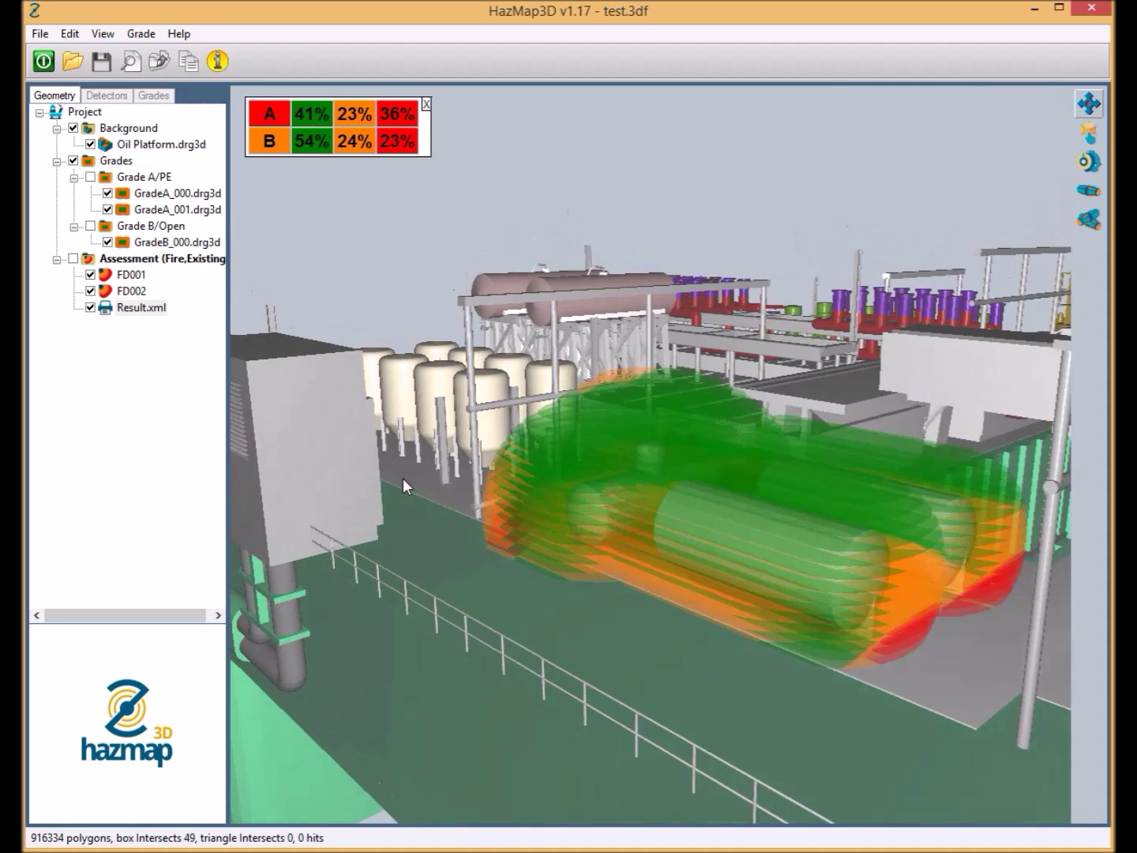
drag(908, 561, 885, 584)
drag(502, 515, 568, 543)
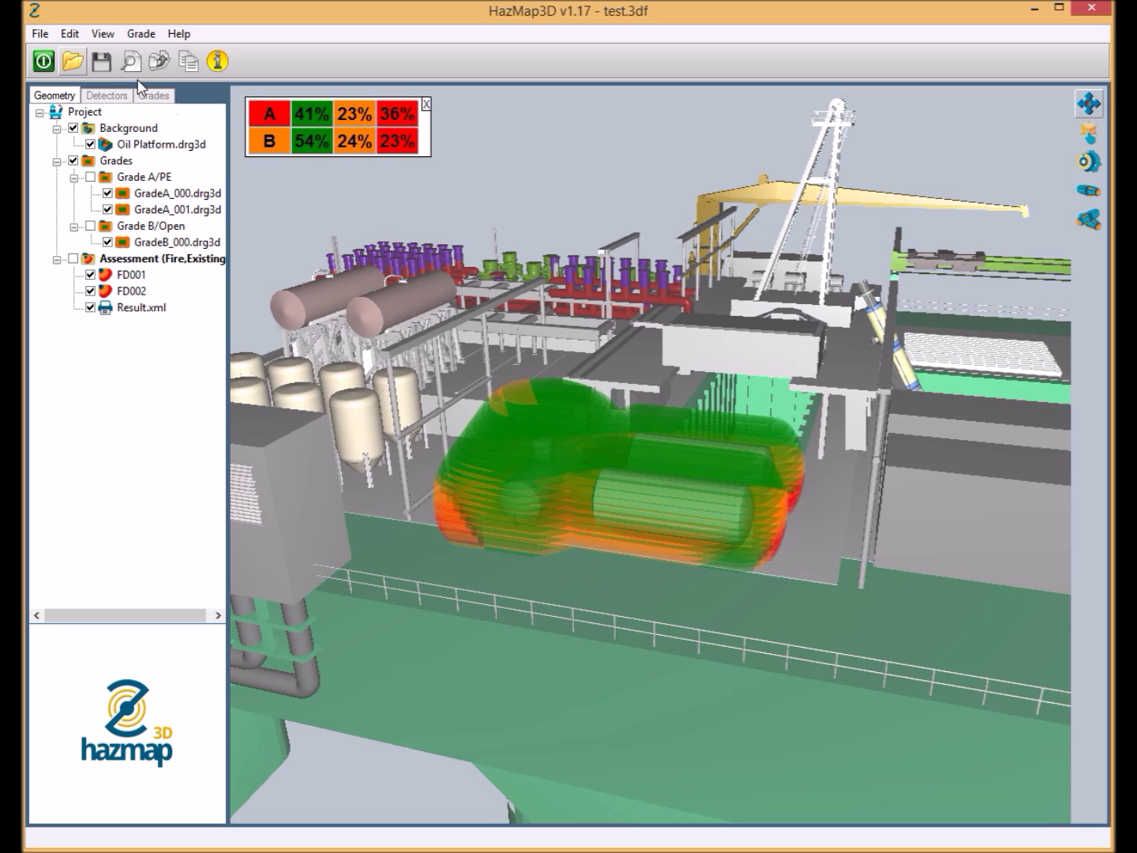
click(72, 61)
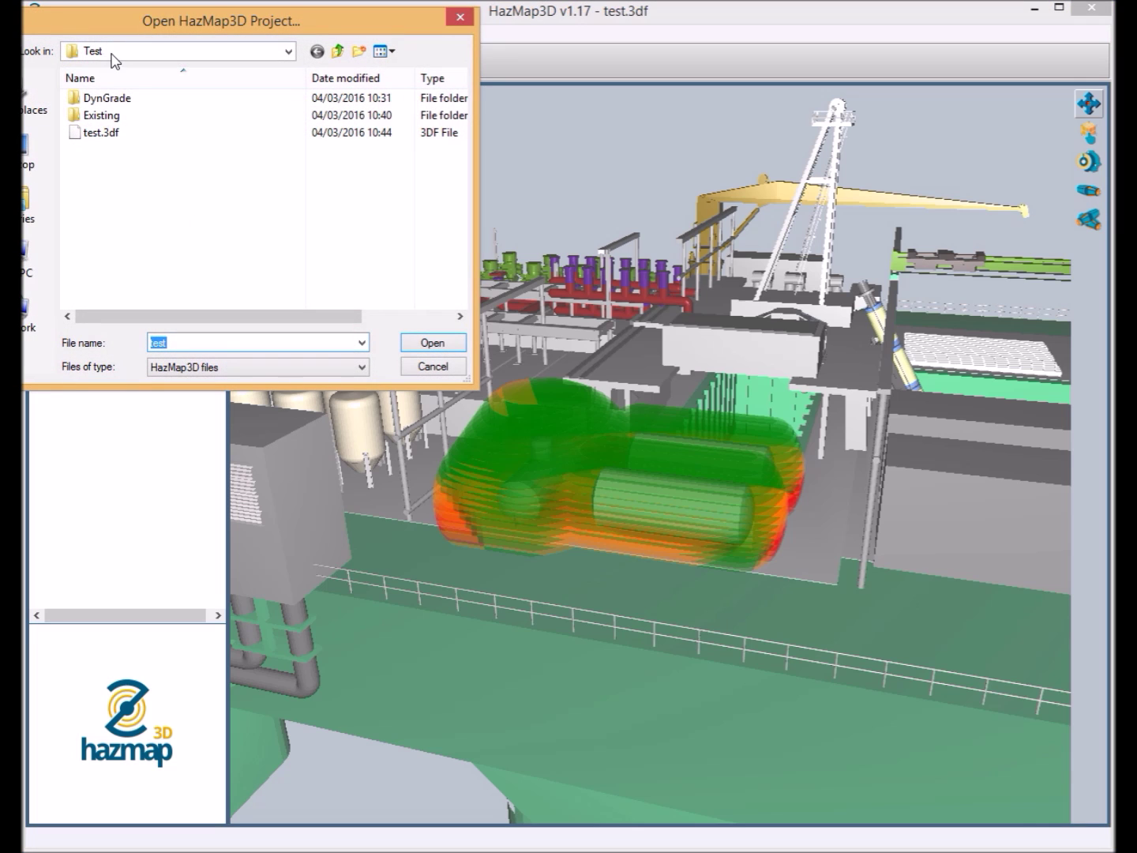
Open Example Layout.3df from Documents > Hazmap3D Projects > Tutorial Two Example Layout and Assessment
click(35, 204)
double_click(165, 95)
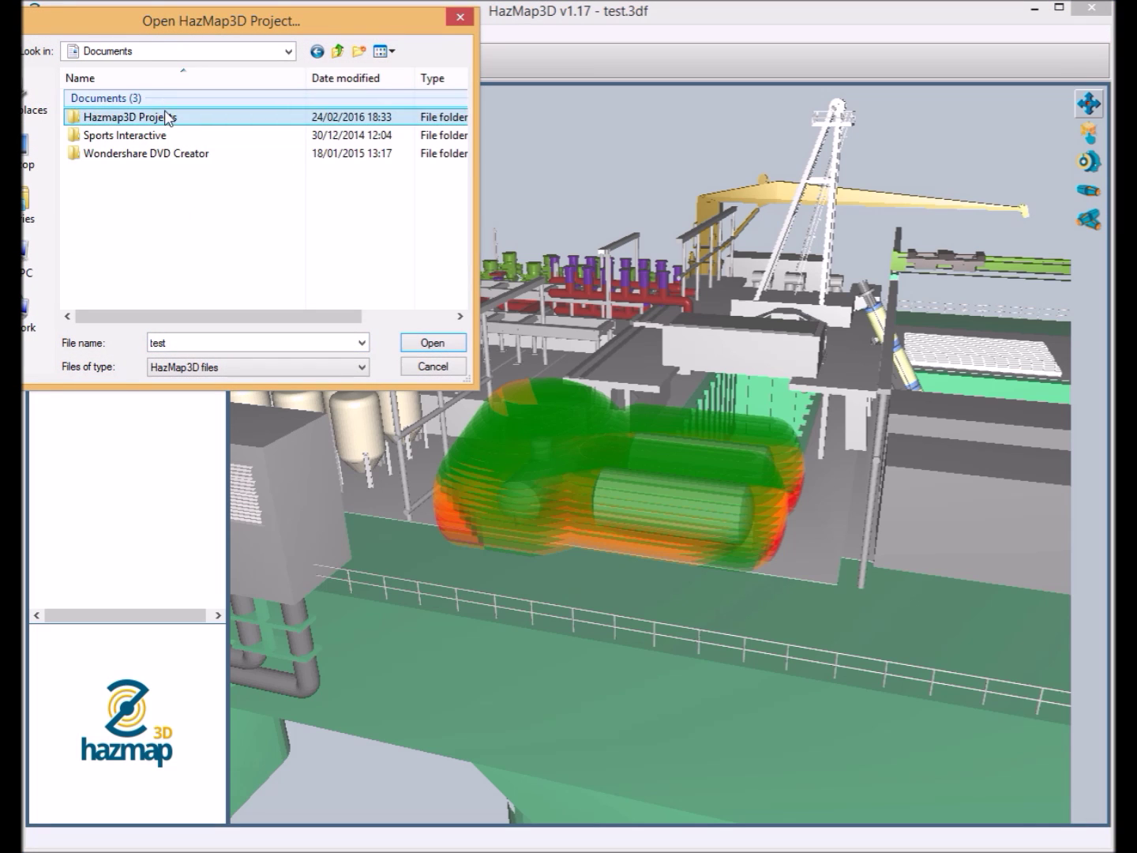
double_click(169, 115)
double_click(167, 133)
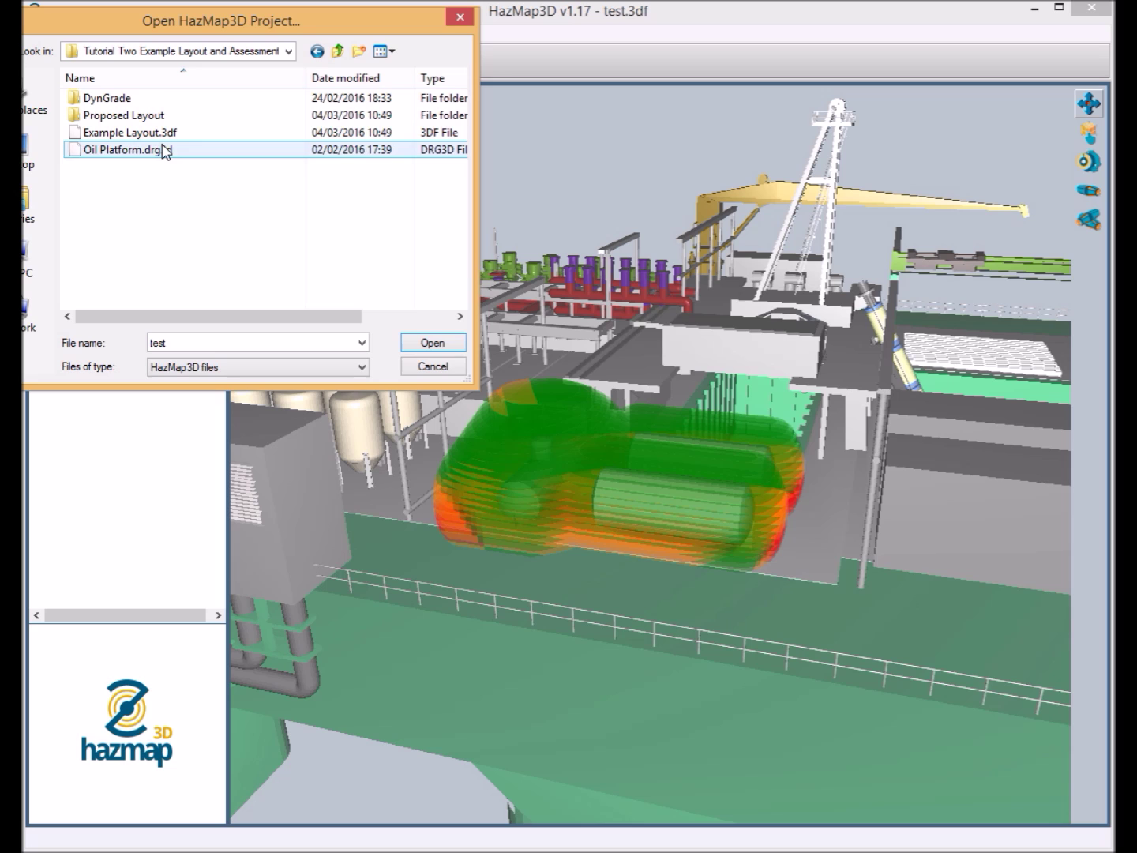
click(168, 135)
click(458, 346)
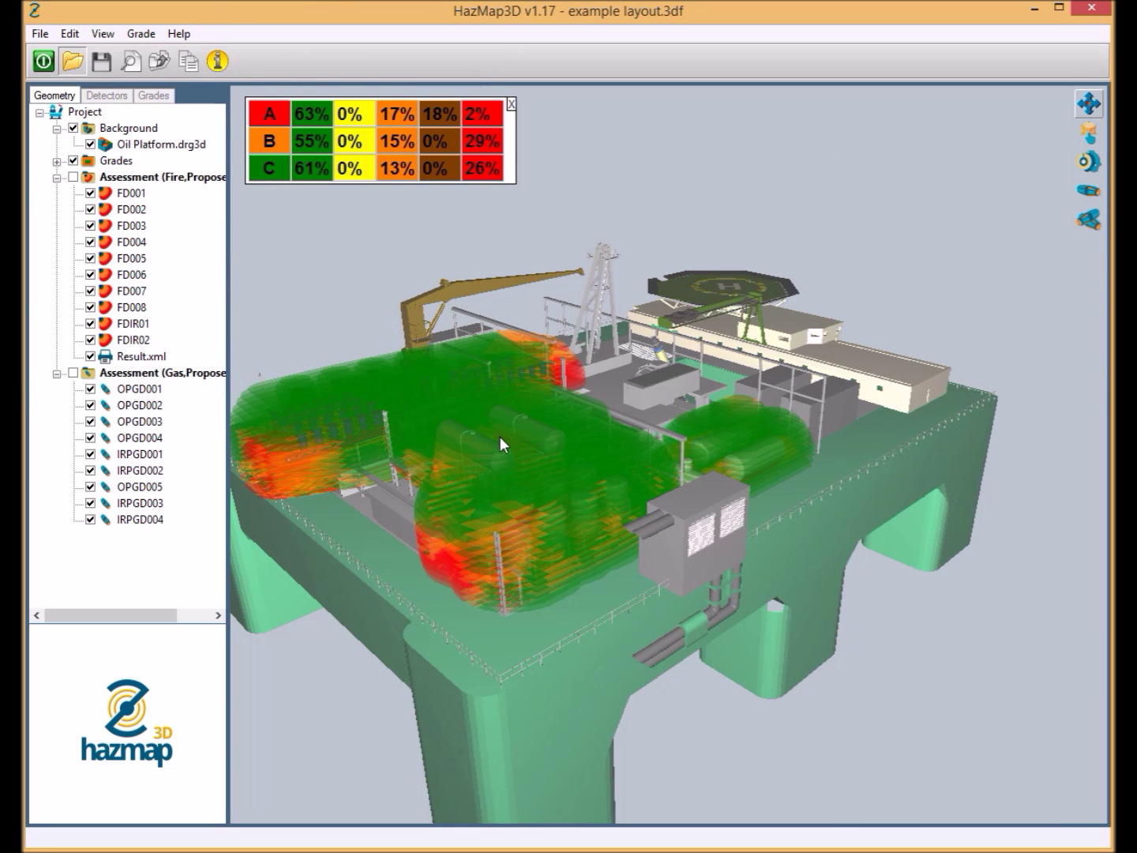
Orbit the example layout platform, then hide its Result.xml coverage shading
drag(441, 471, 664, 492)
drag(552, 489, 714, 454)
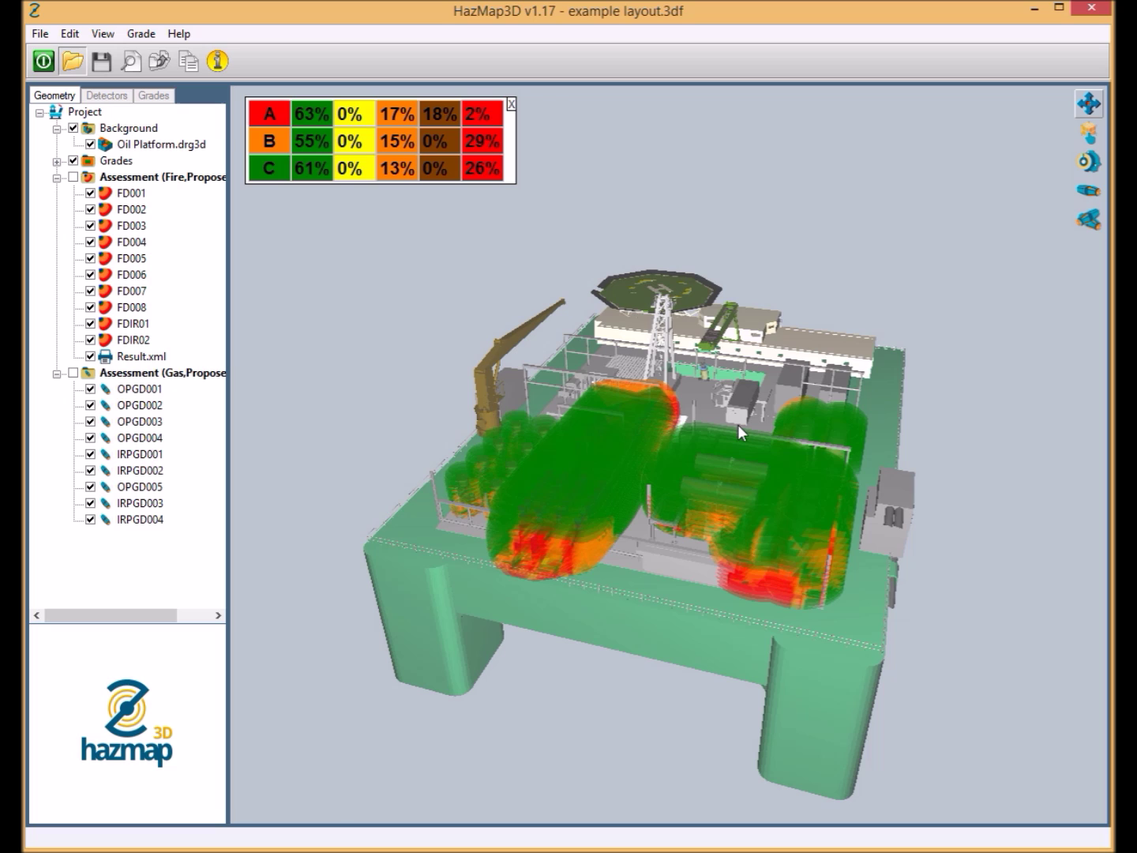
click(90, 356)
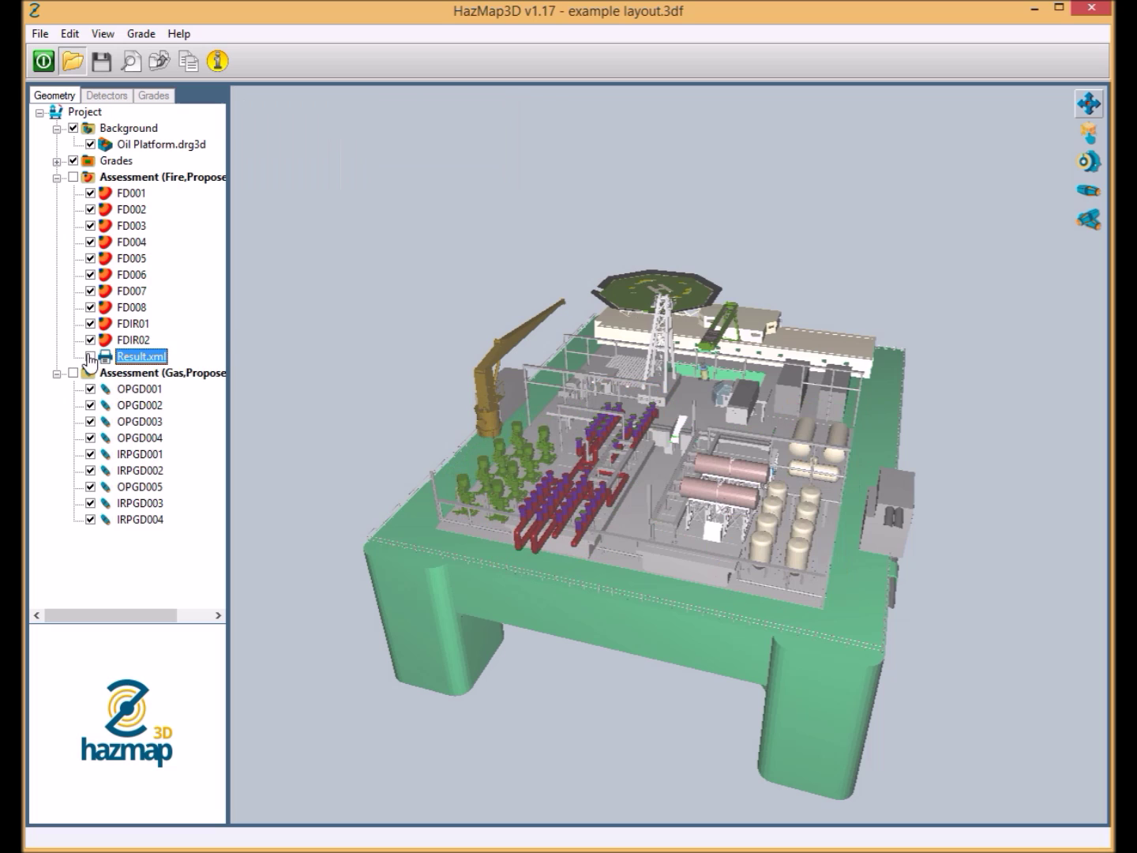
Collapse the Fire assessment and show the Grade A/PE, Grade B/Open and Grade C hazard volumes
click(59, 177)
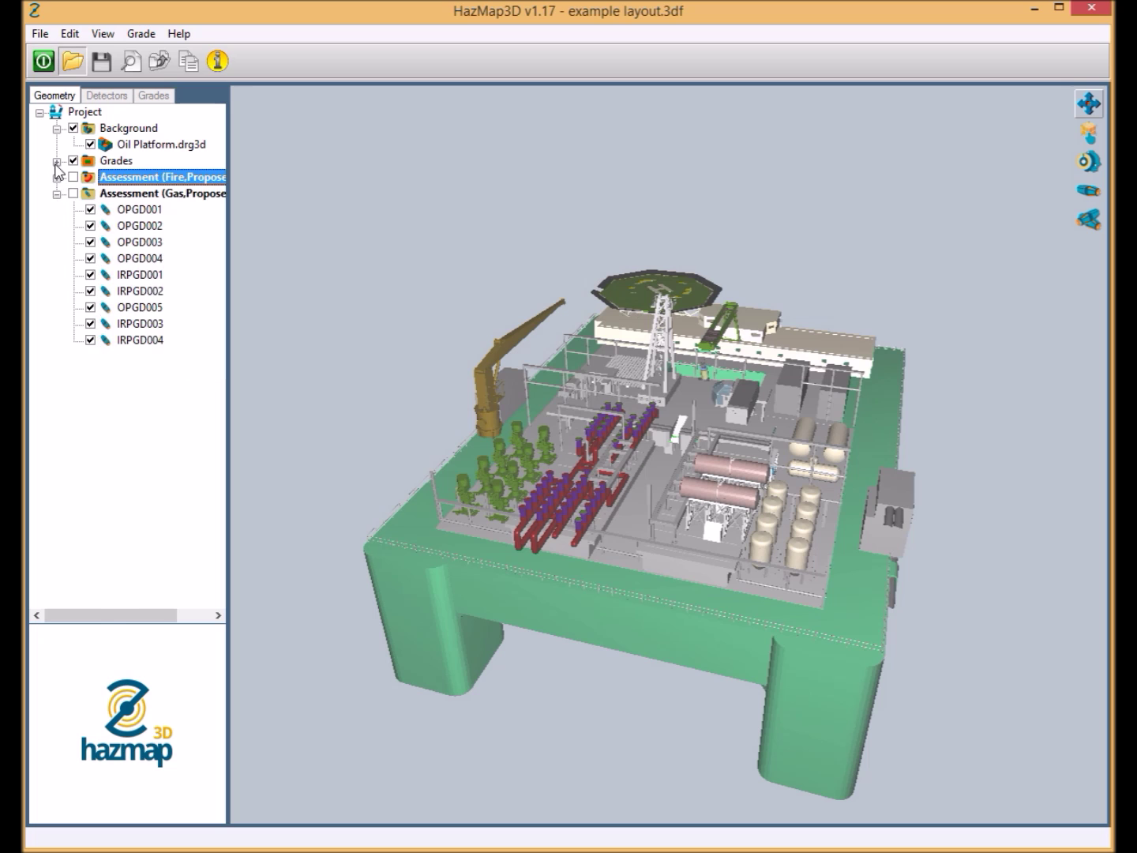
click(57, 160)
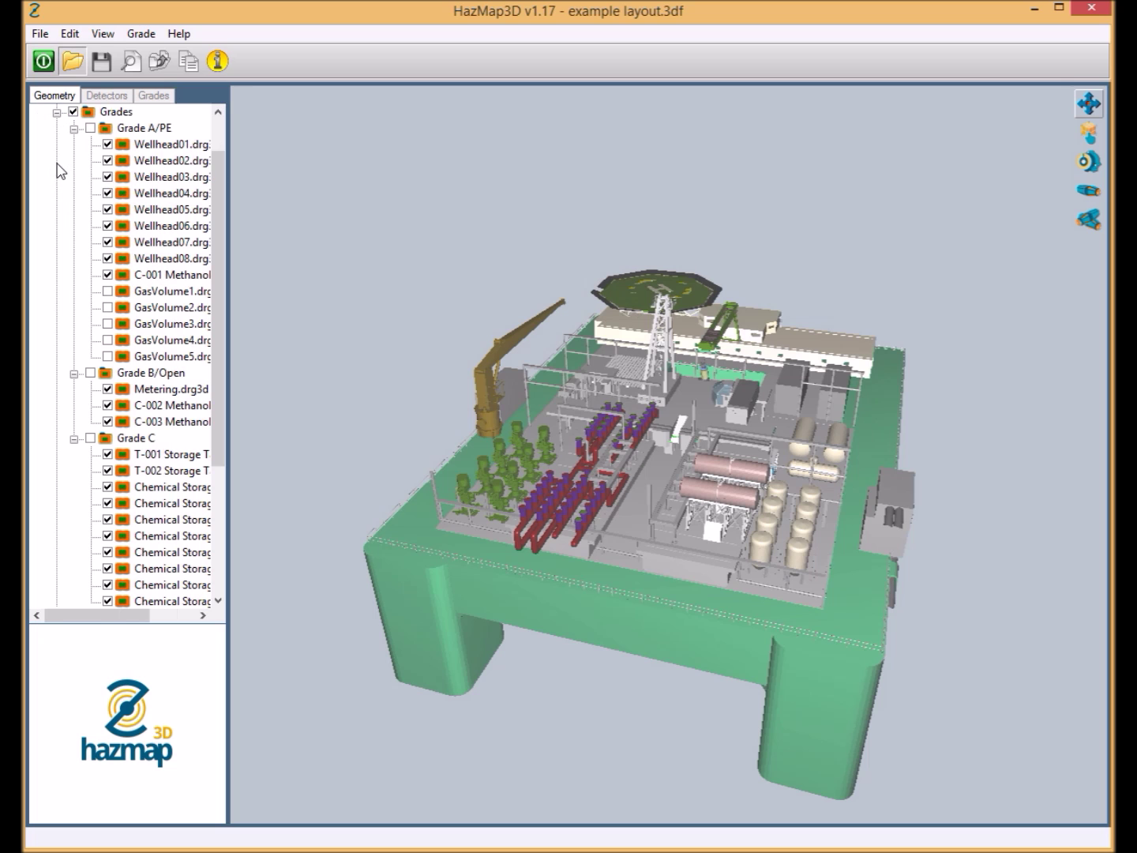
click(90, 127)
click(90, 374)
click(90, 438)
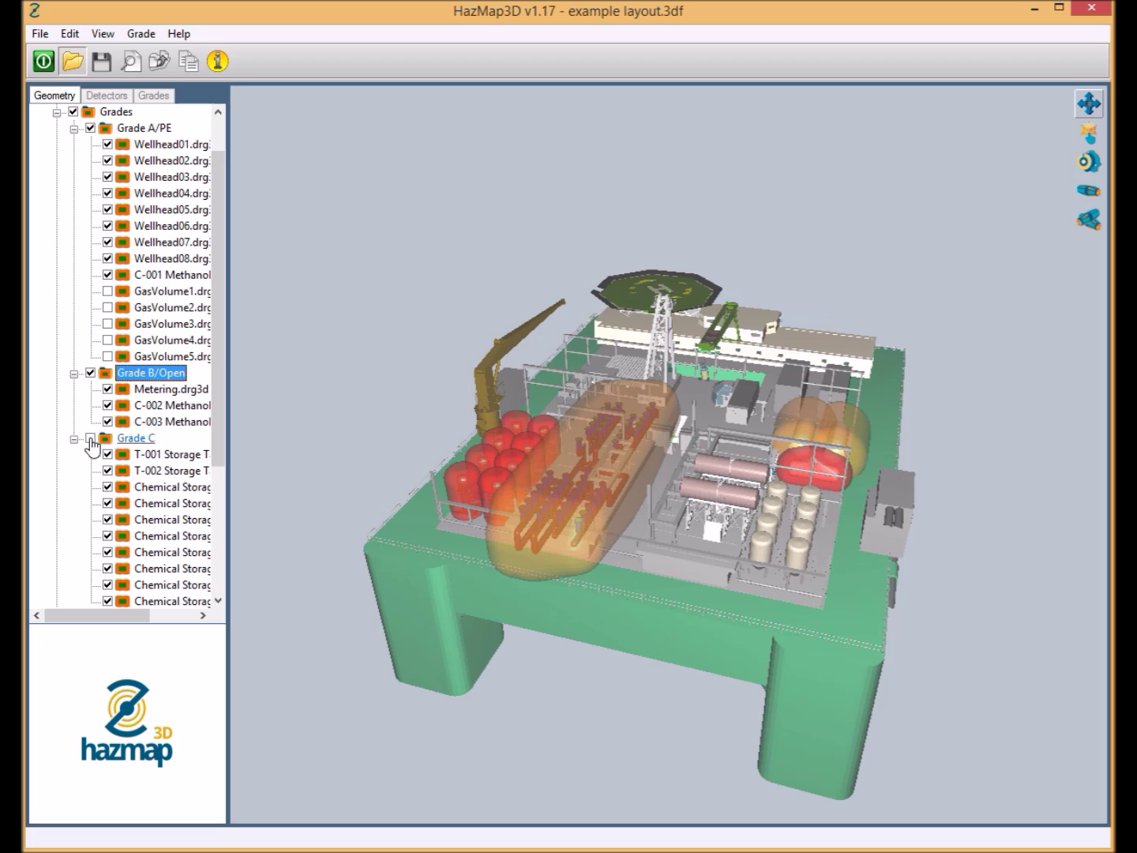
Orbit around the platform's hazard volumes and wellhead zone, then hide Grade C
drag(699, 520, 577, 464)
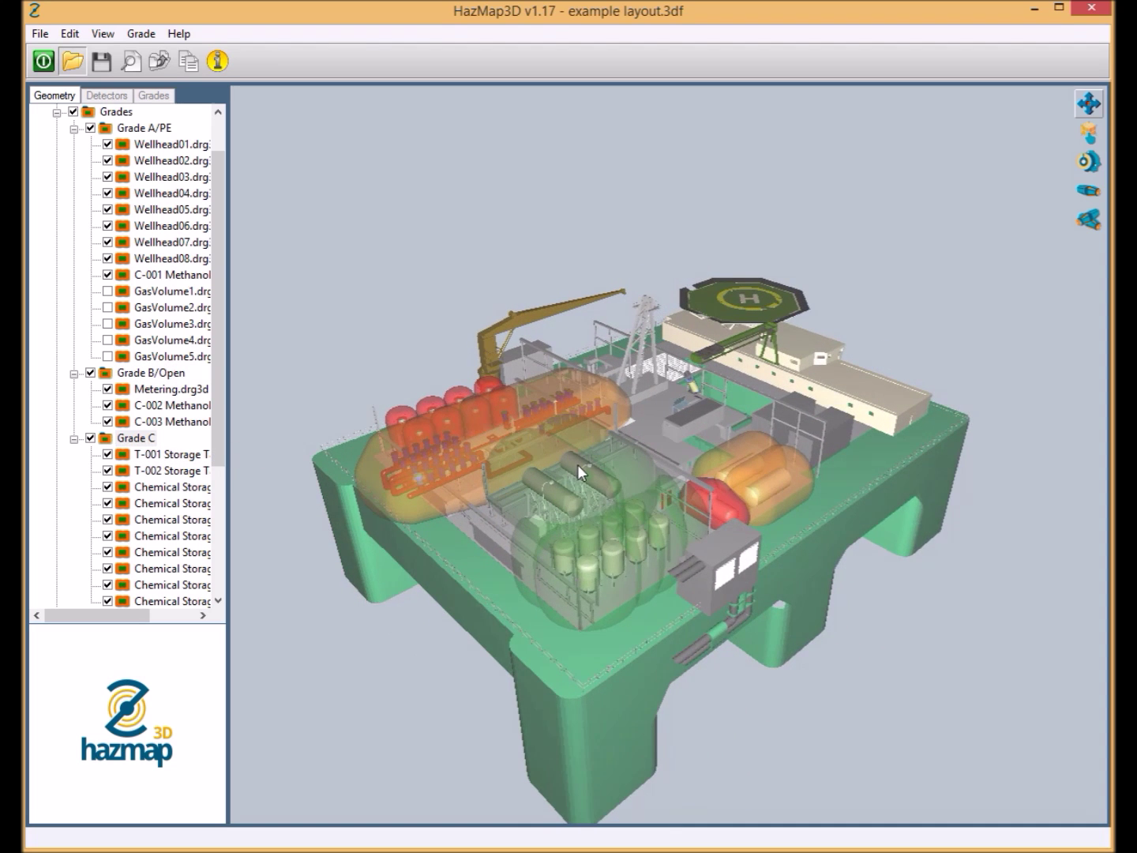
scroll(577, 464, up, 3)
drag(593, 519, 299, 410)
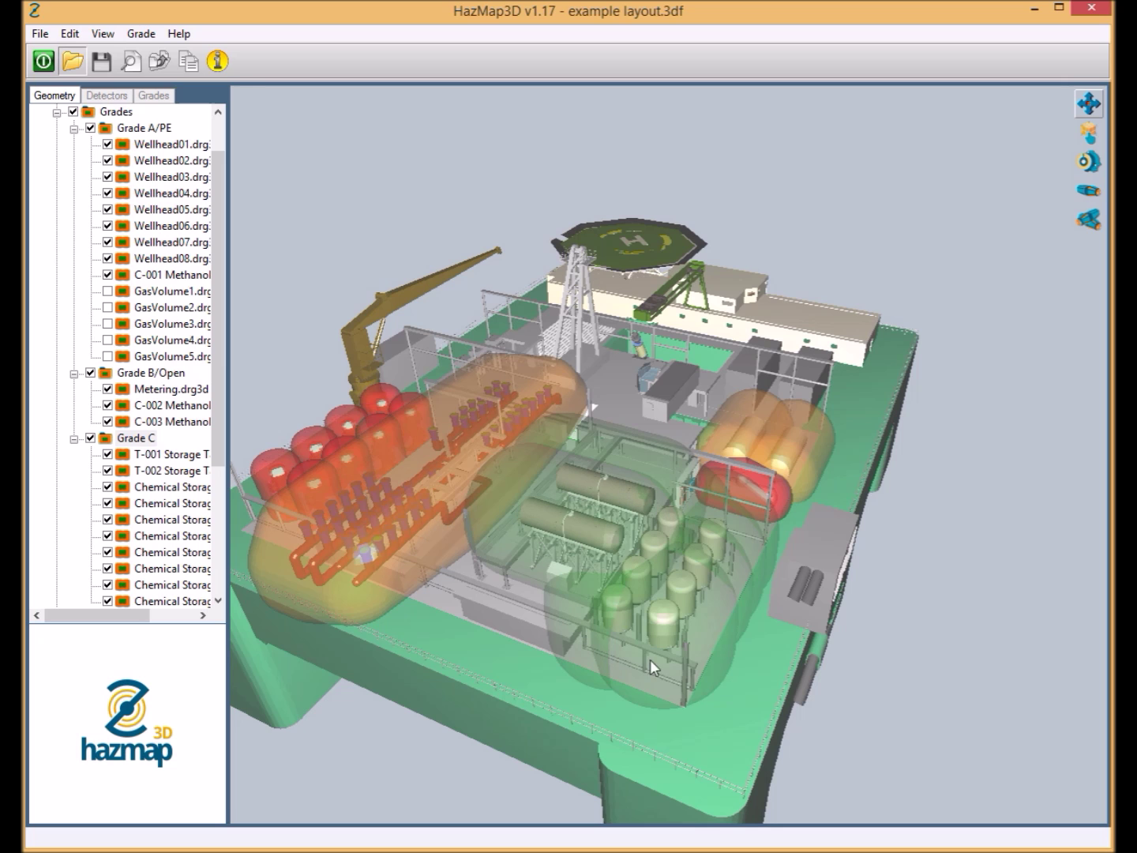
drag(779, 514, 847, 525)
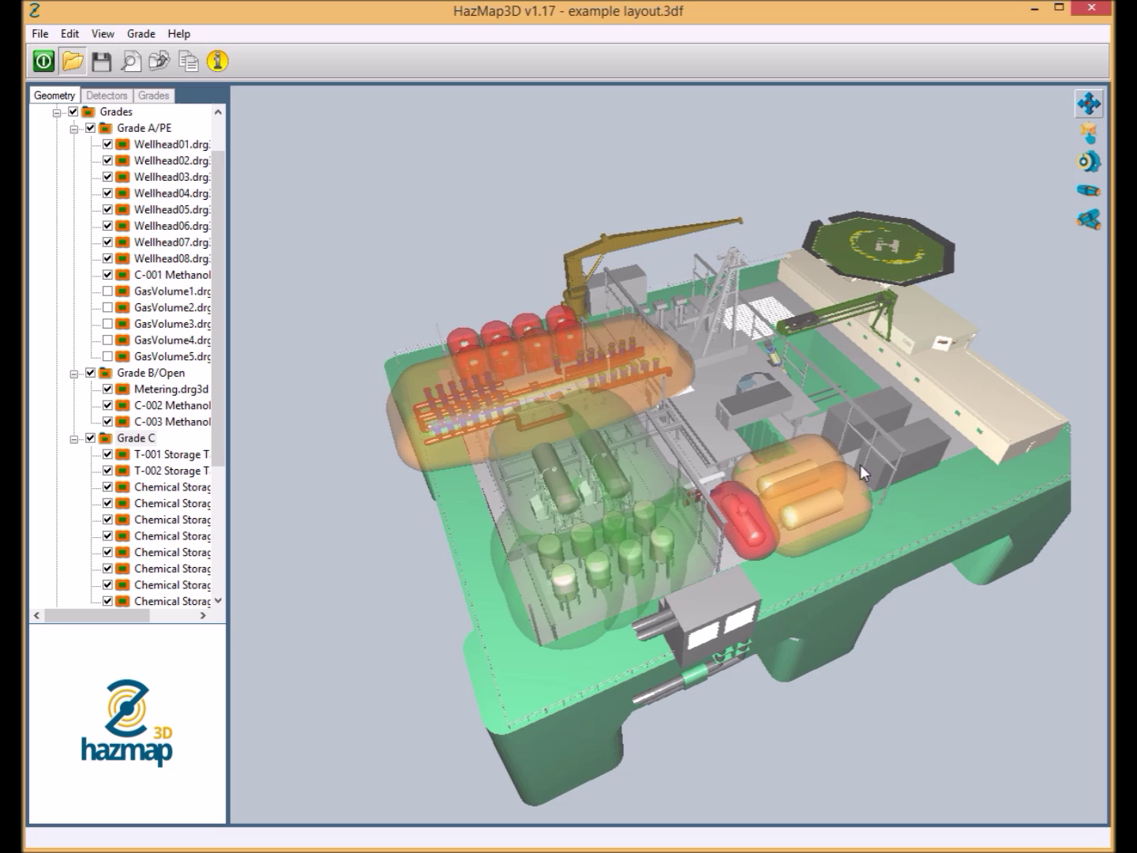
drag(686, 511, 495, 445)
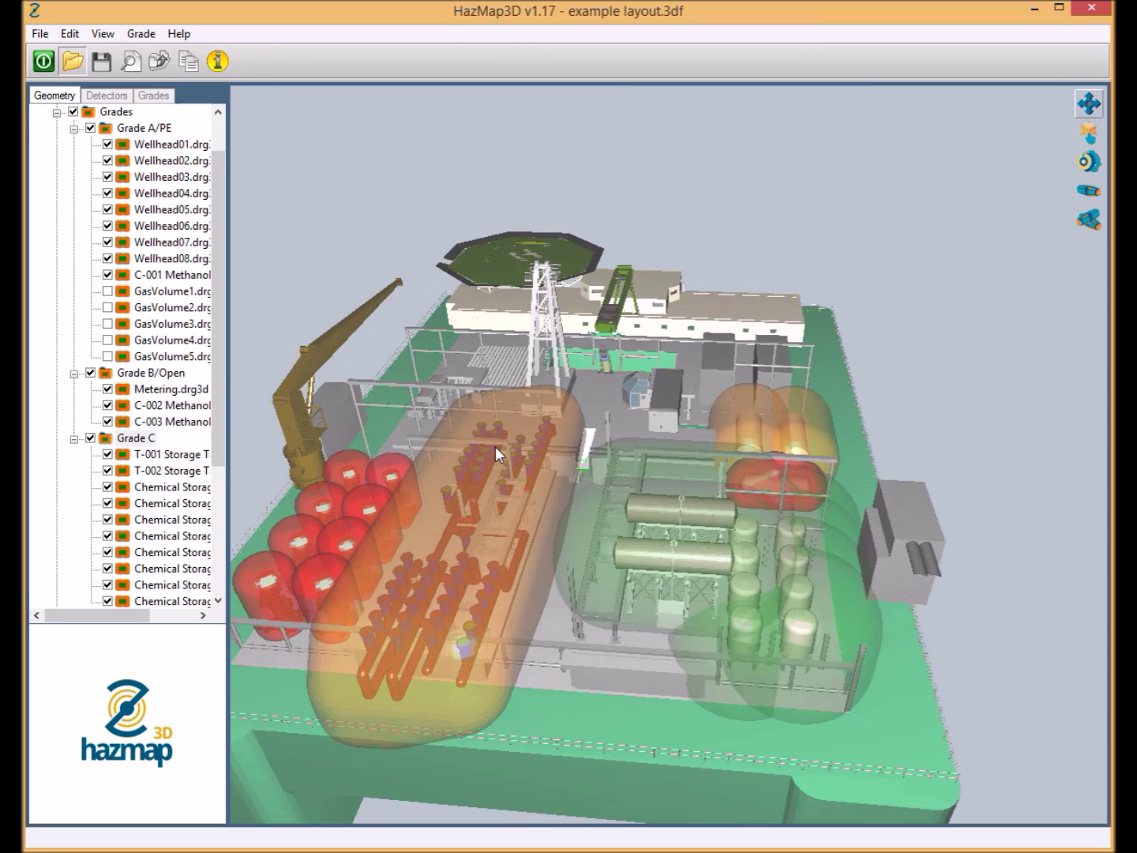
drag(672, 523, 755, 458)
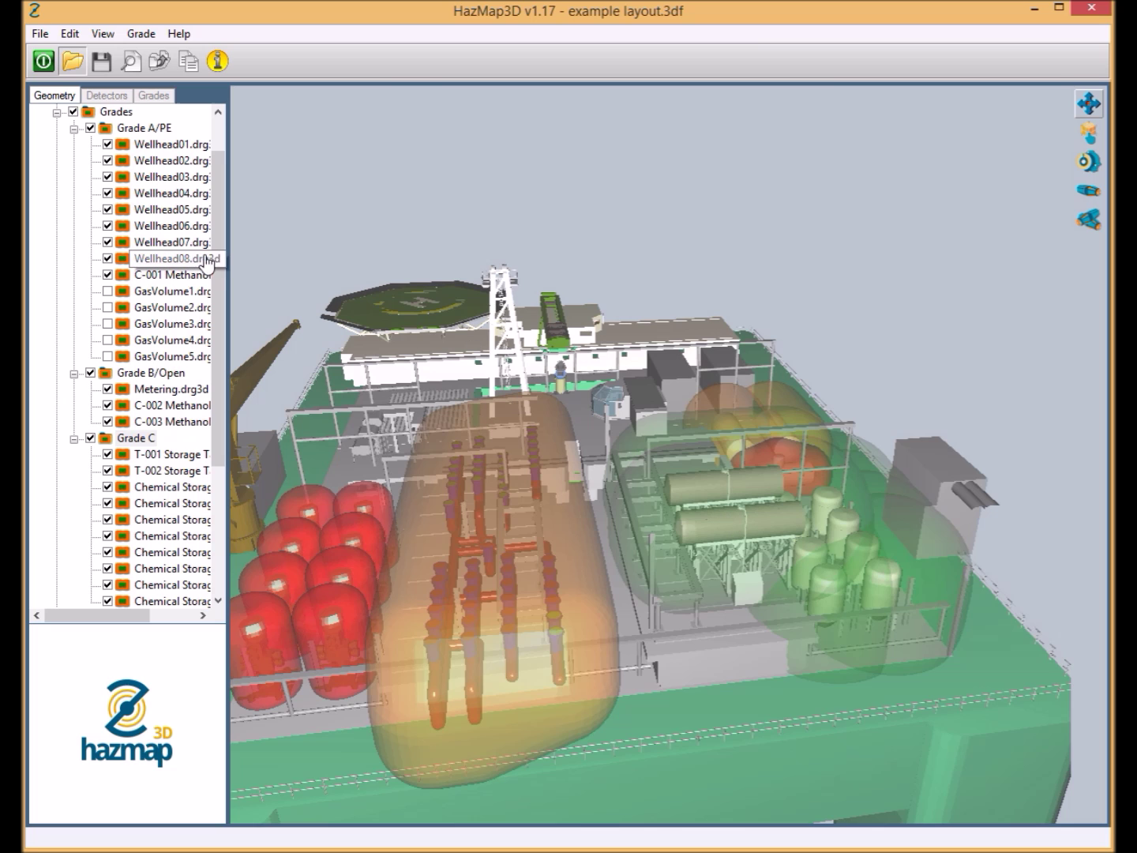
drag(216, 259, 217, 396)
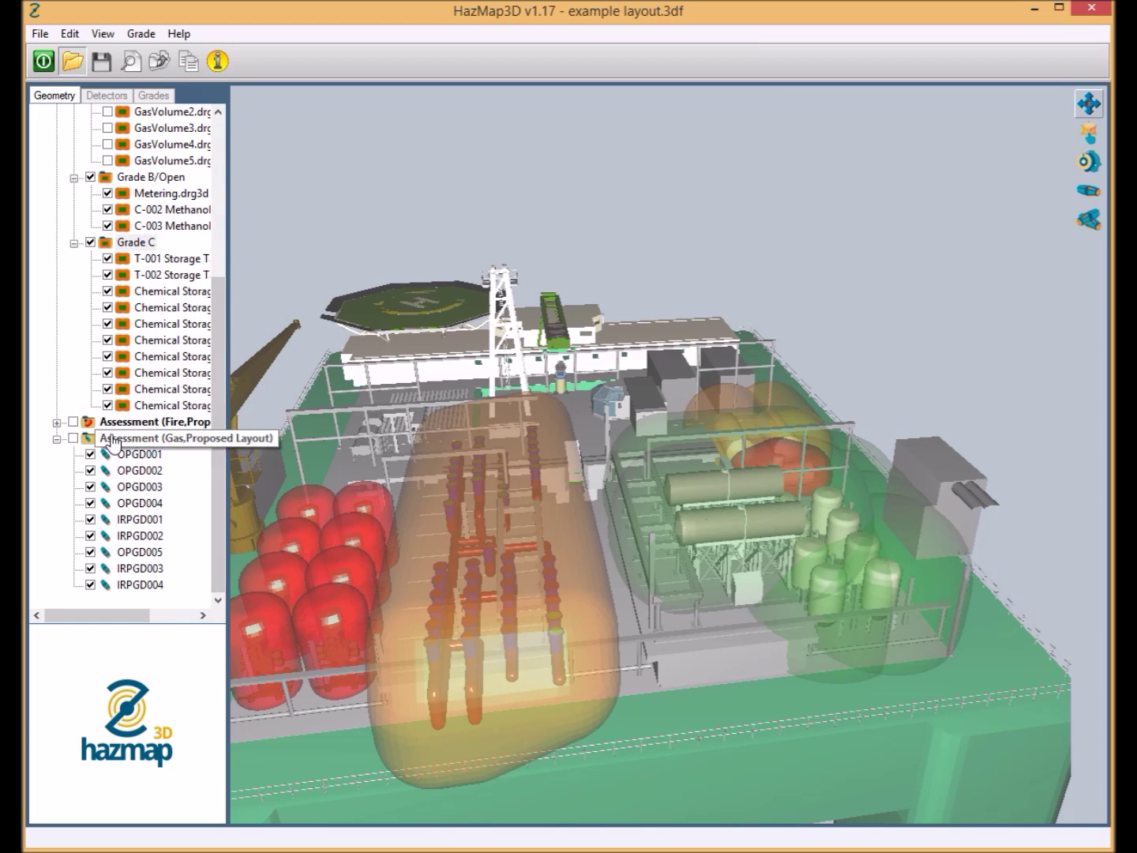
click(90, 243)
Hide Grade B/Open and Grade A/PE, then show Result.xml coverage with Grades A/B/C at 63%/55%/61%
click(89, 177)
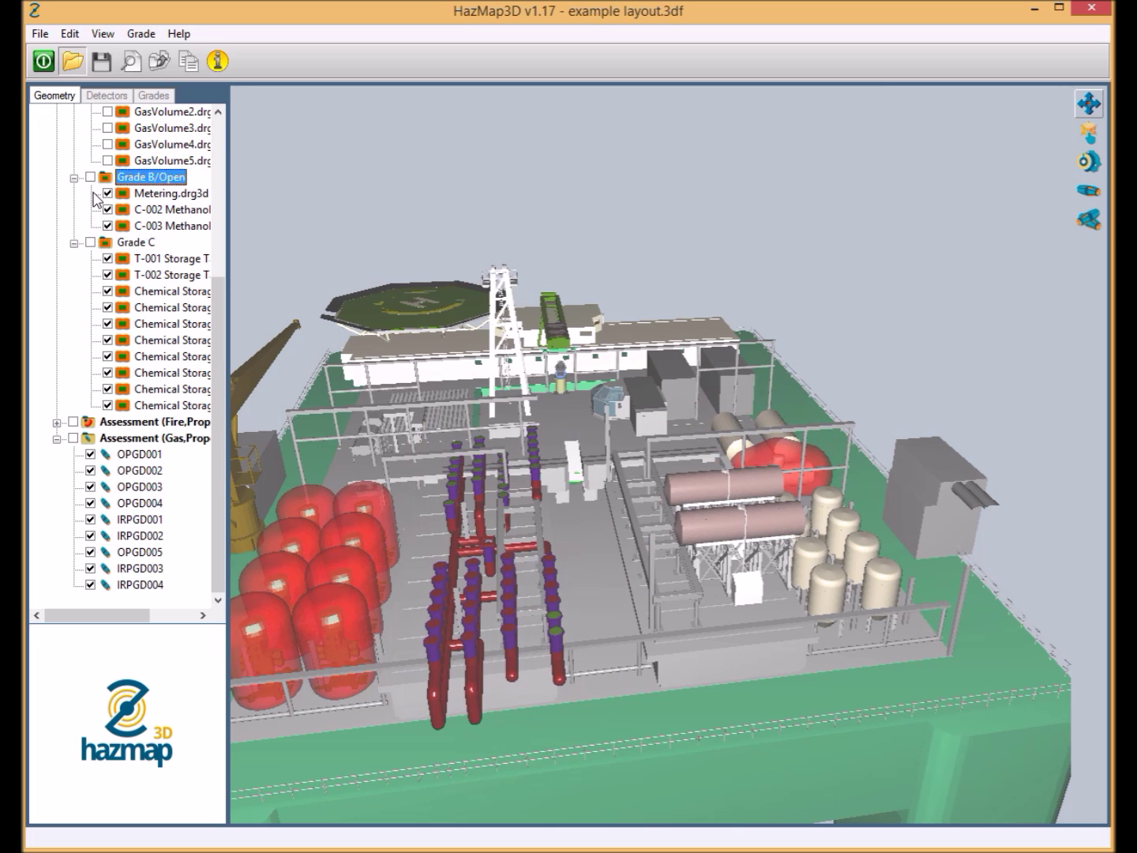
scroll(94, 197, up, 5)
click(90, 178)
scroll(54, 473, down, 5)
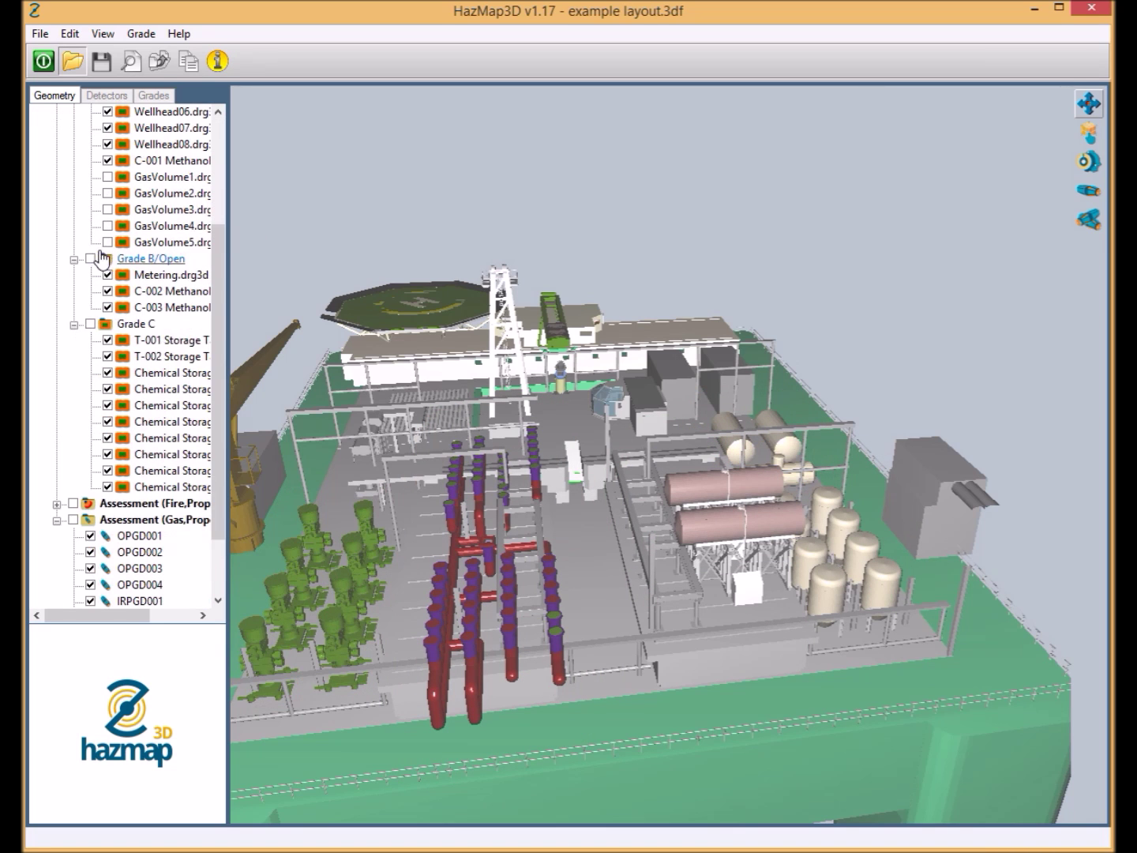
scroll(57, 465, down, 1)
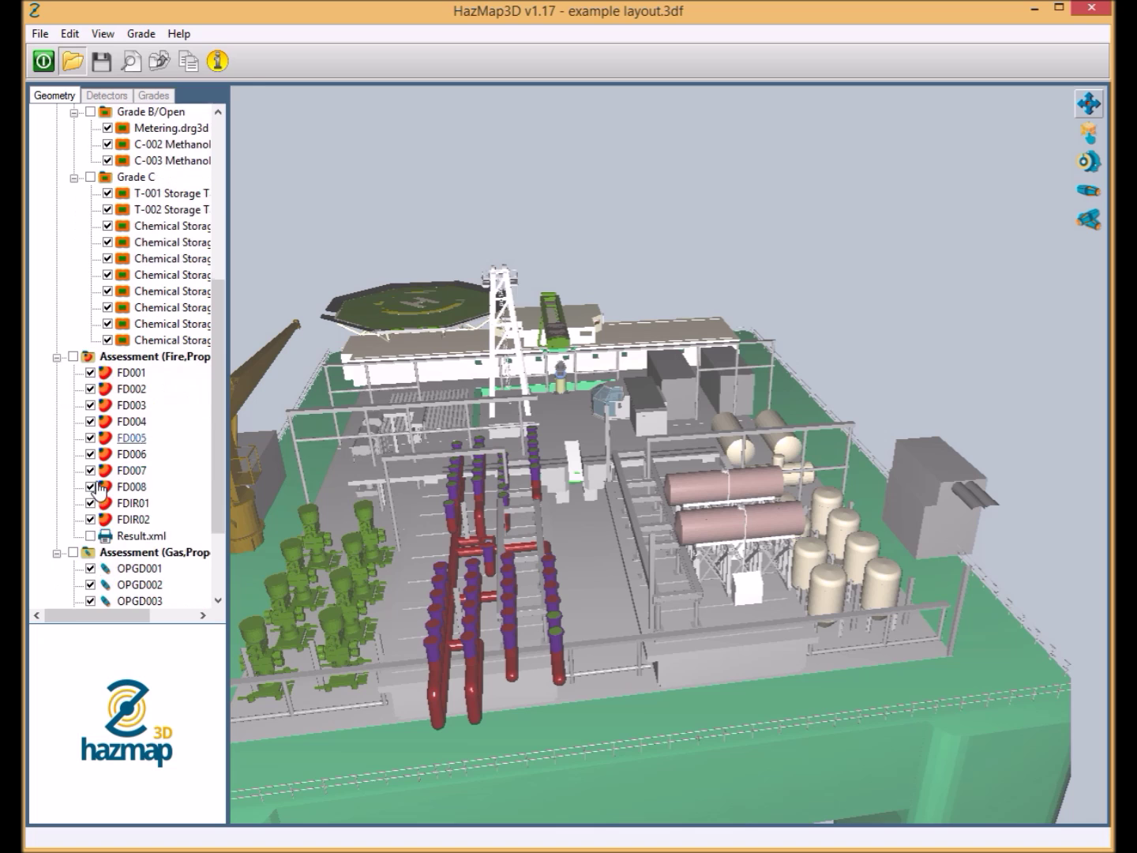
click(90, 536)
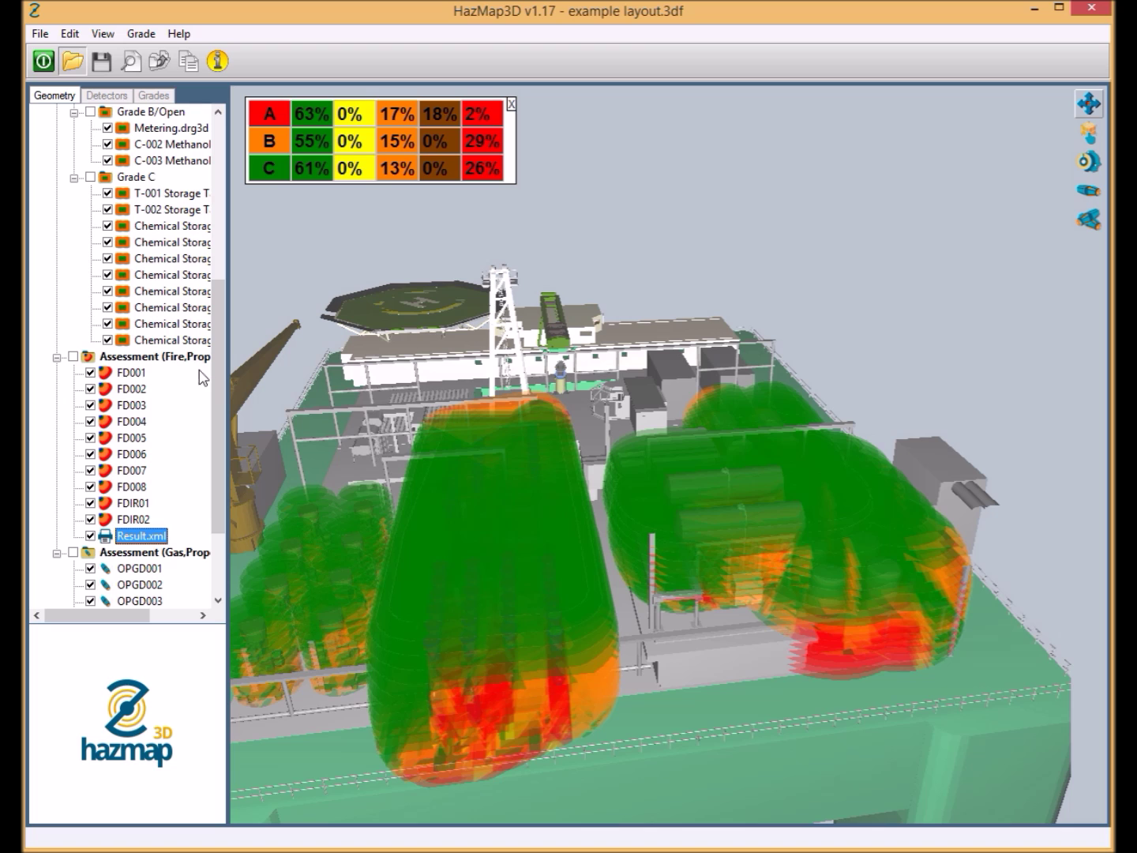
Zoom out and orbit to see the whole platform, legs included, under Result.xml fire coverage
drag(217, 369, 220, 209)
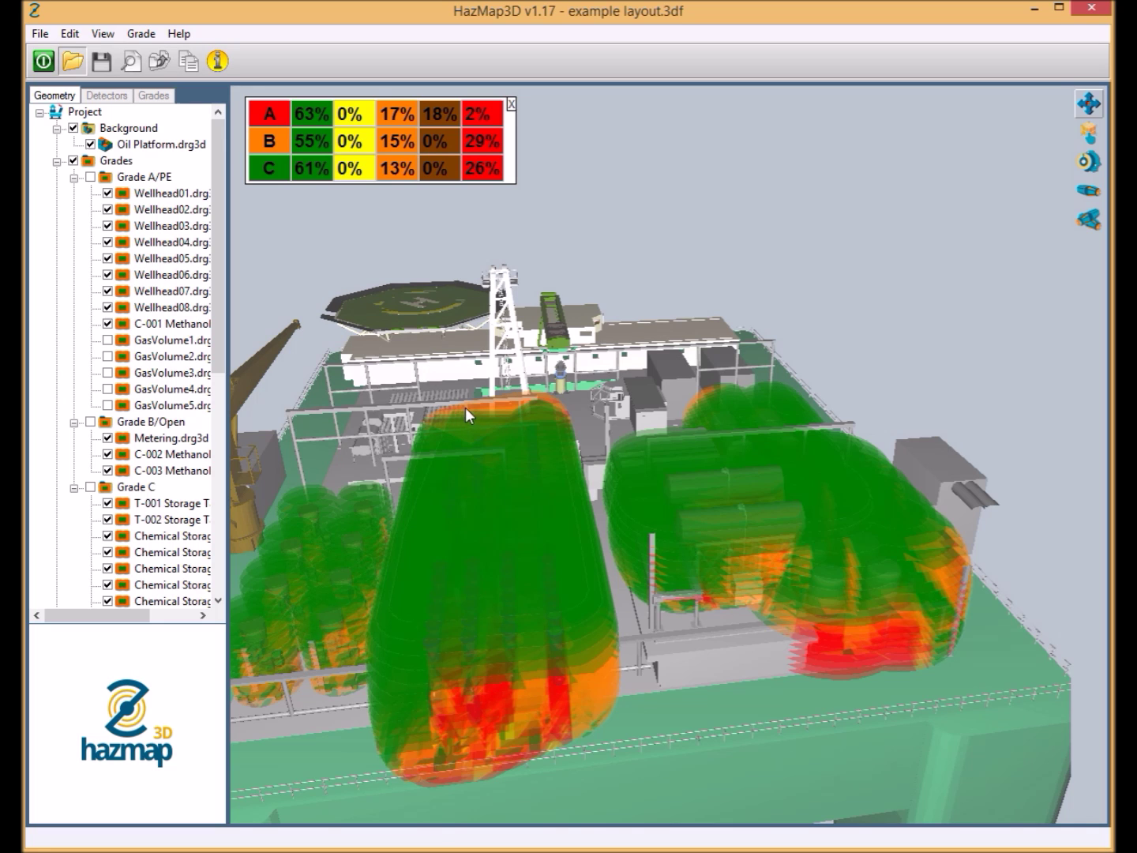
scroll(627, 473, down, 5)
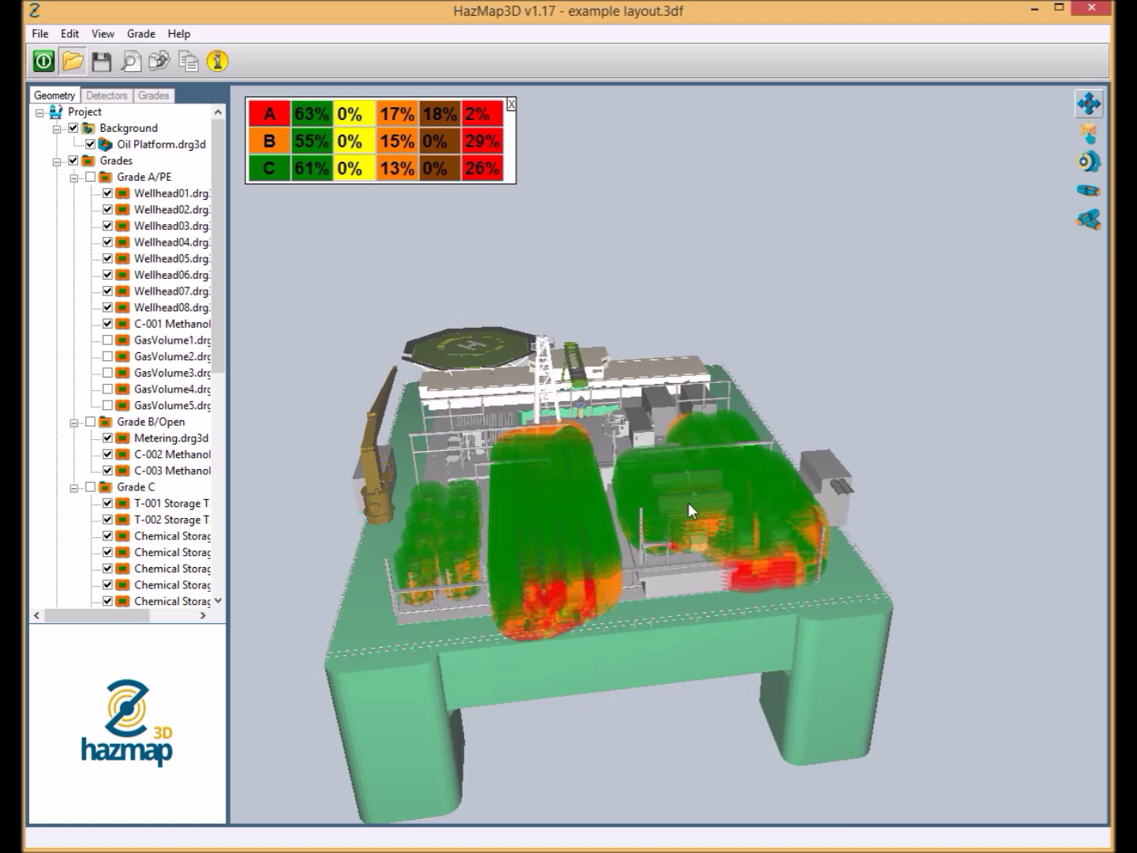
drag(687, 502, 521, 482)
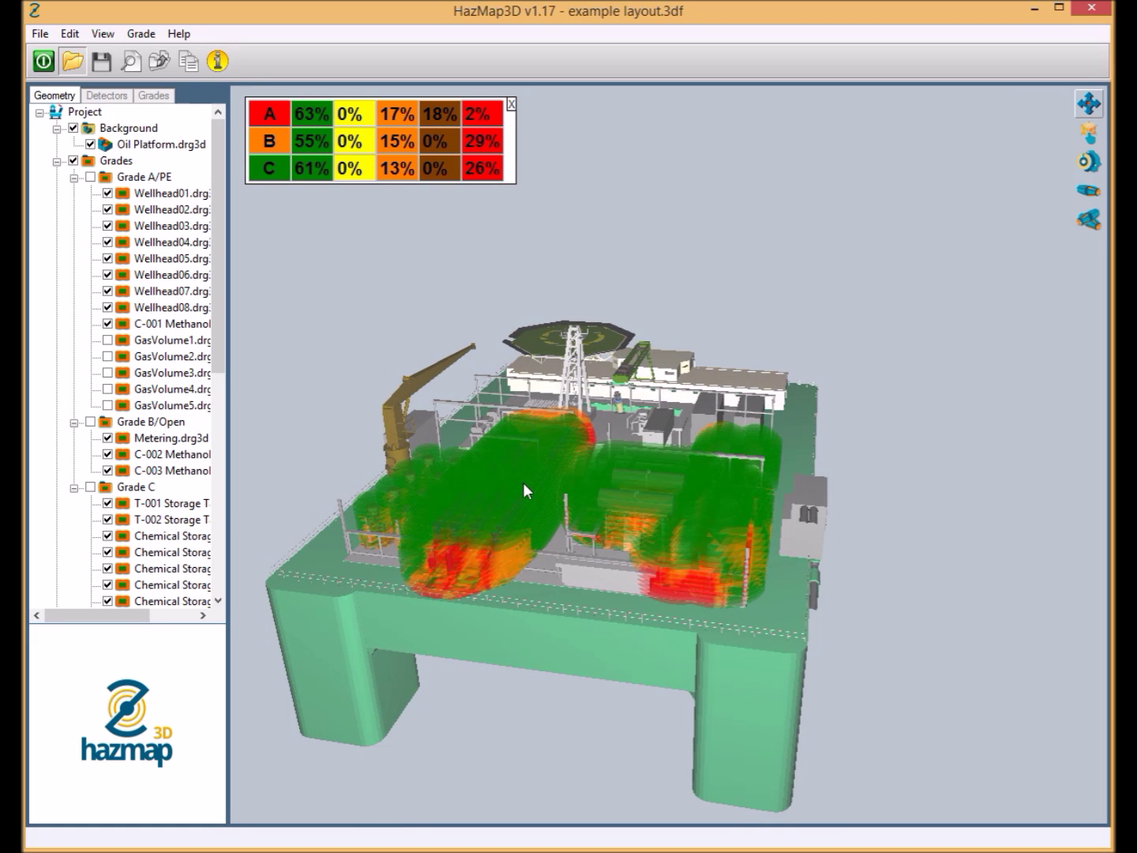